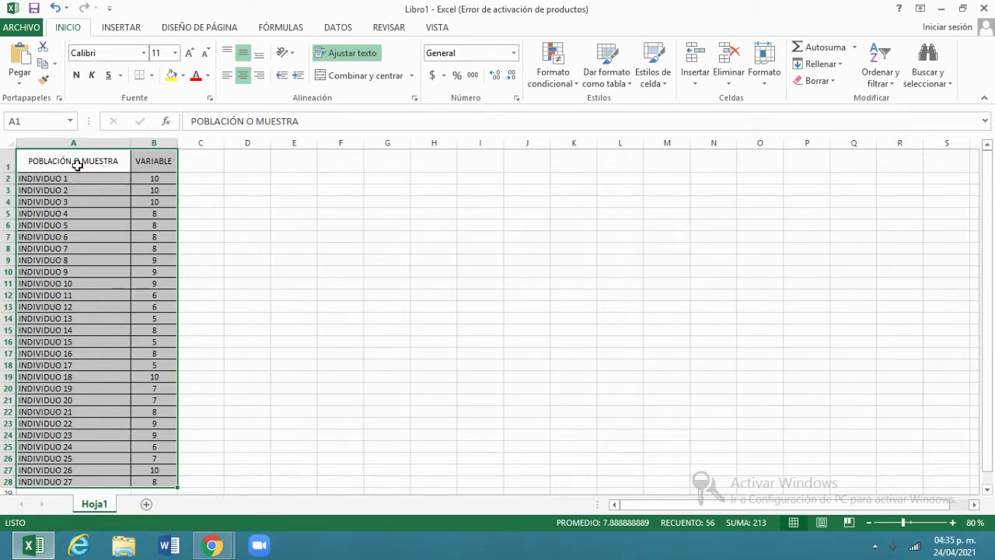
Examine the list of individuals under POBLACIÓN O MUESTRA and their corresponding values under VARIABLE
left_click_drag(87, 178, 91, 483)
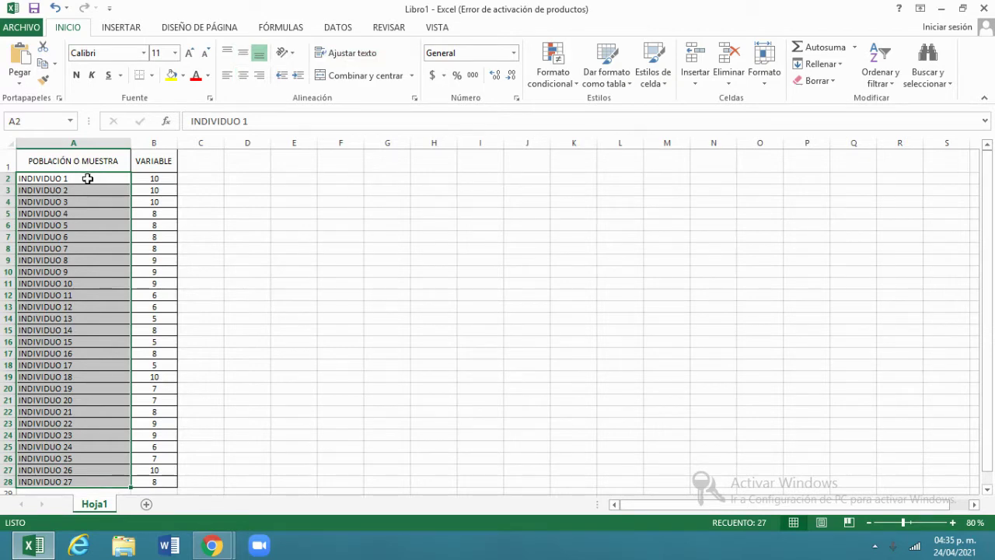
left_click_drag(85, 178, 78, 483)
left_click(161, 158)
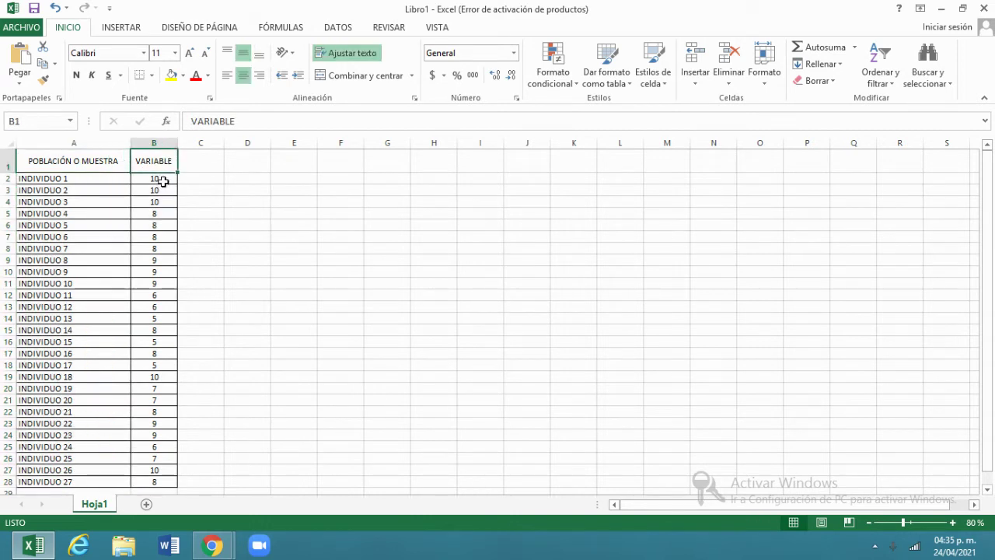
left_click(161, 182)
left_click(157, 157)
left_click(54, 180)
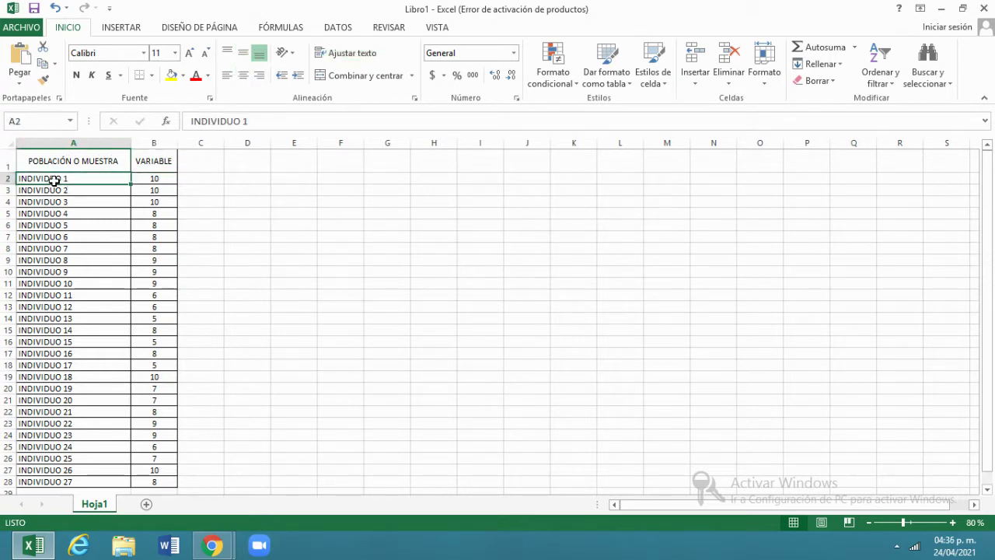
left_click(86, 159)
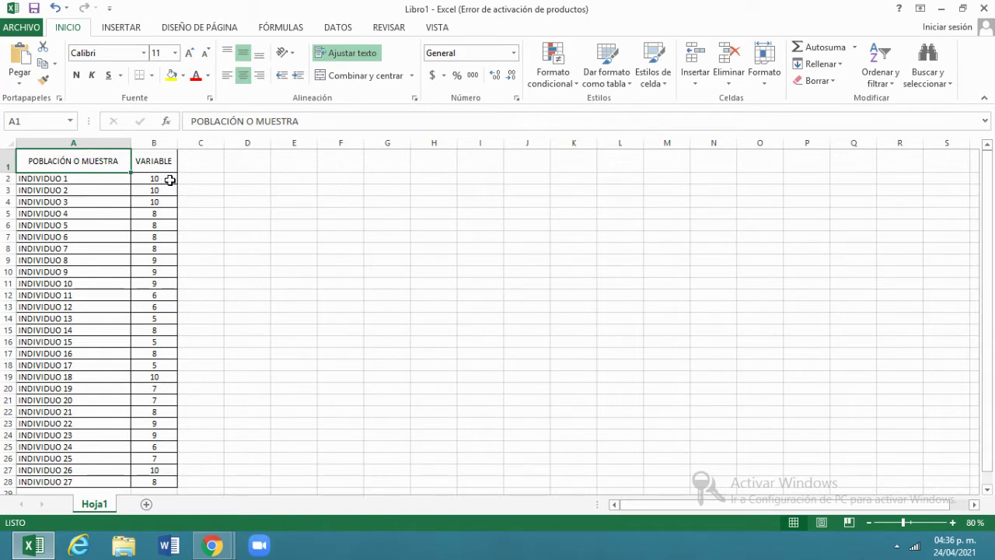
left_click(163, 161)
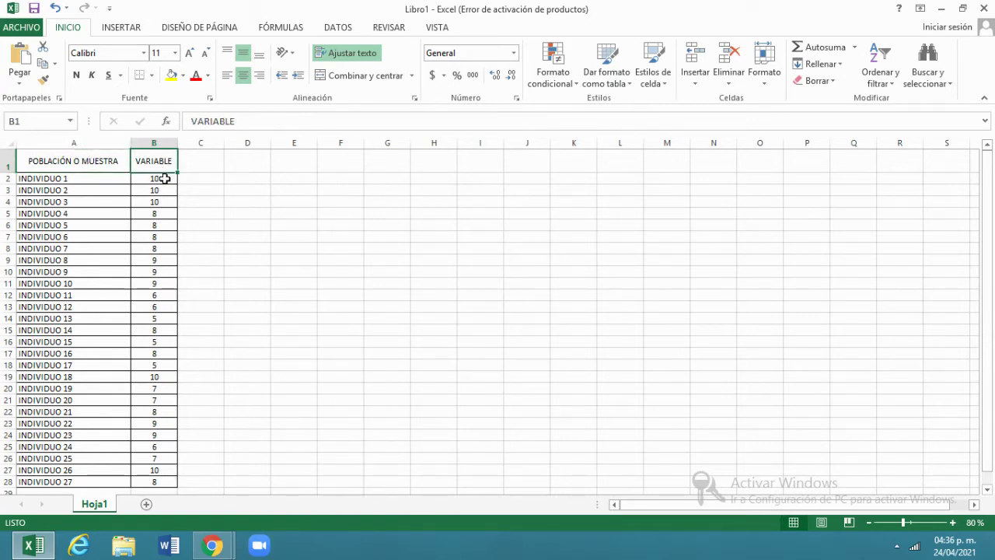
left_click(165, 179)
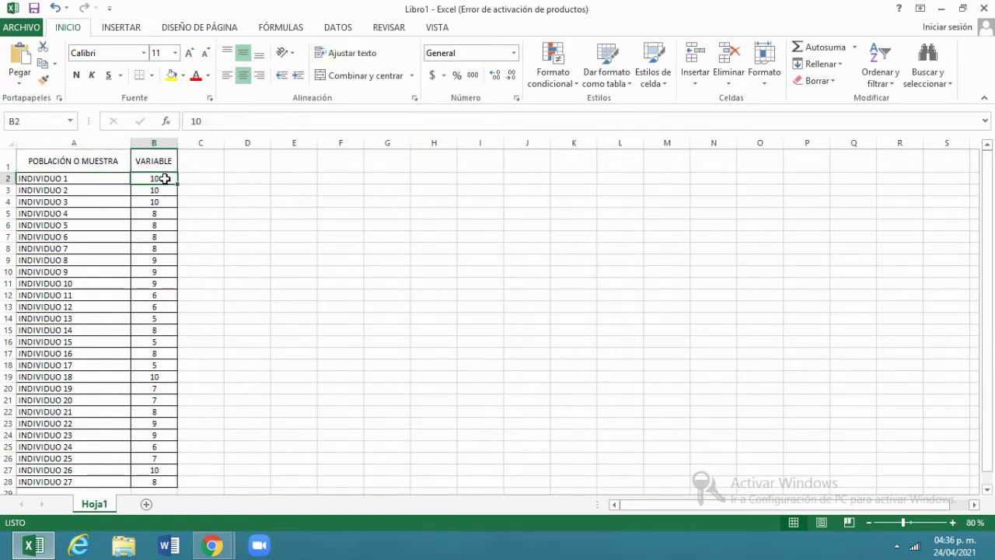
left_click(129, 181)
left_click(145, 191)
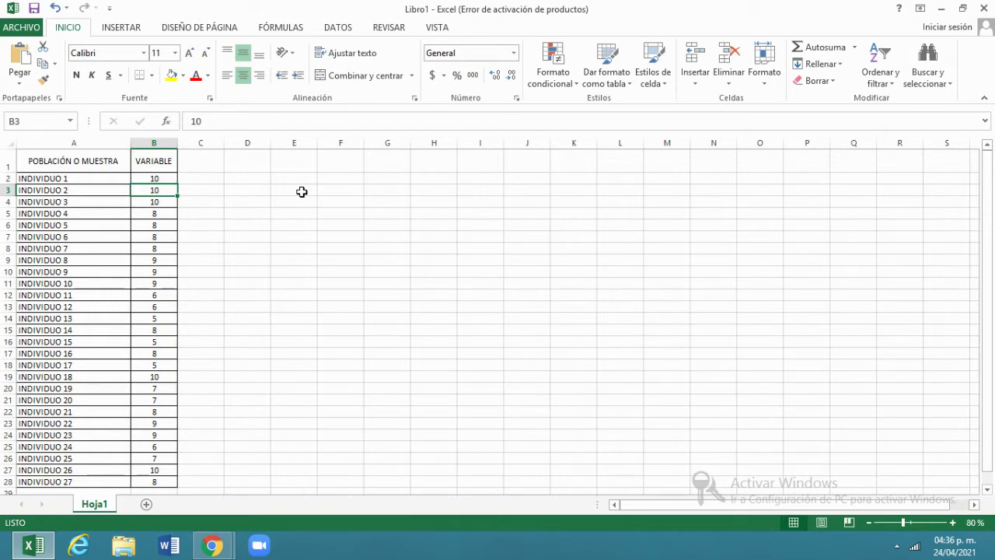
Enter the heading "Valor" in cell E3 and format it bold, centred vertically and horizontally
left_click(305, 192)
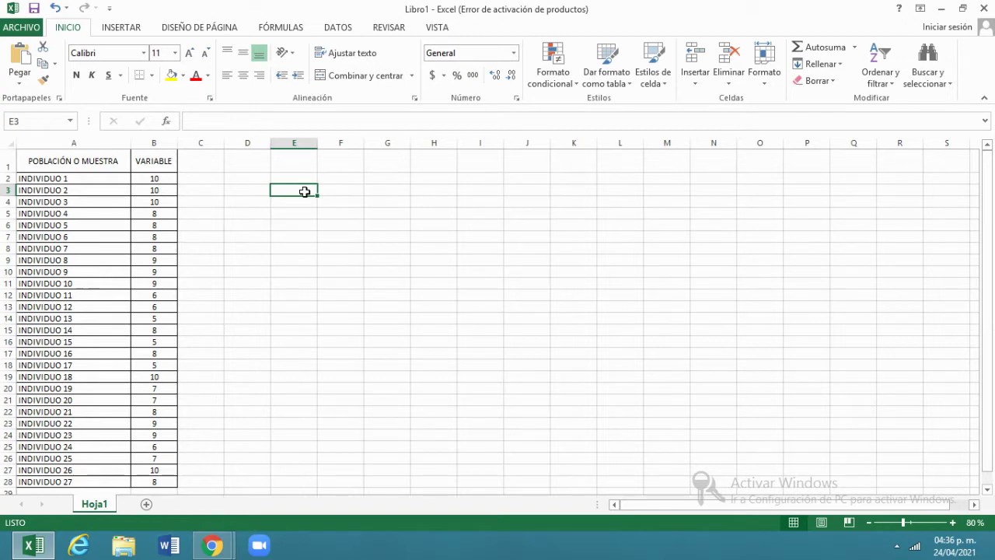
type("V")
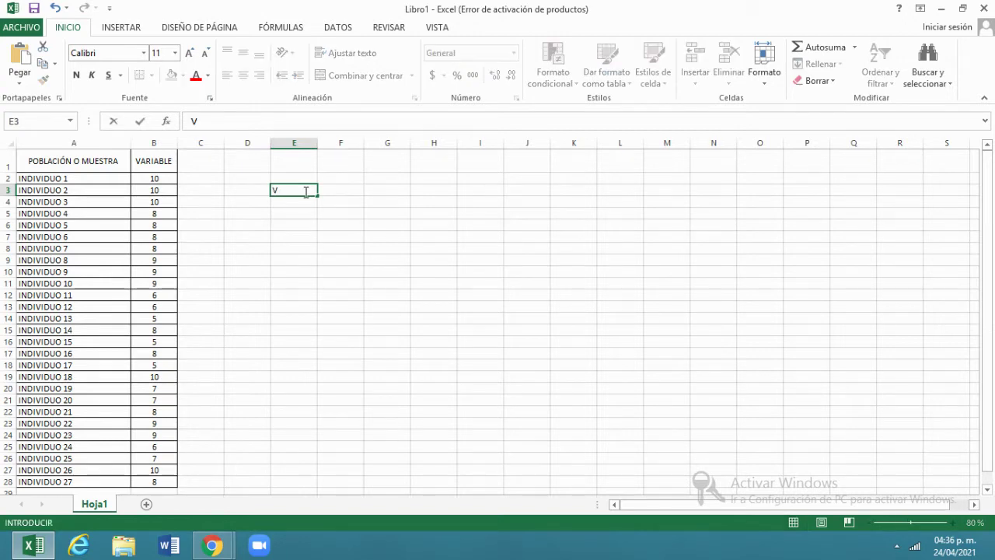
type("alor")
key("Return")
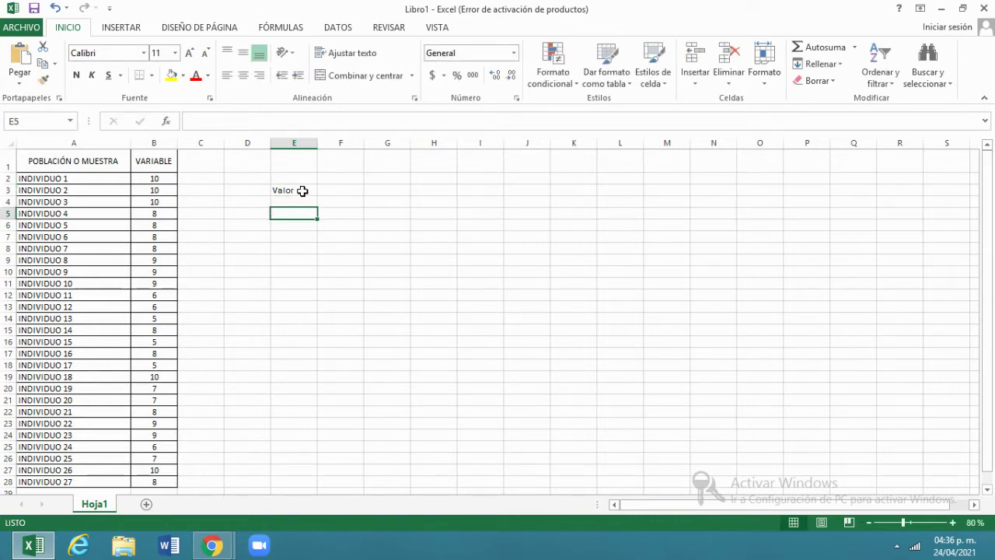
left_click(303, 190)
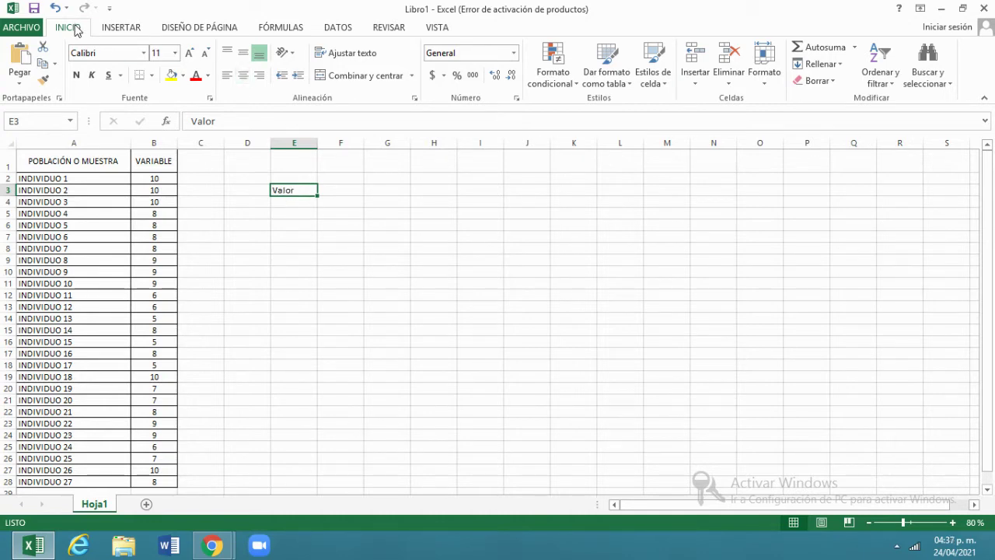
left_click(244, 54)
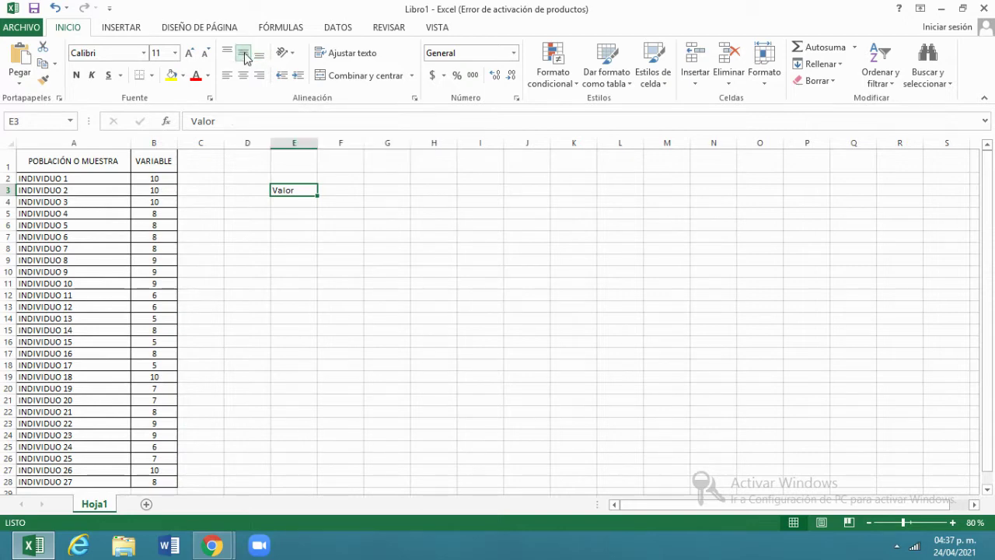
left_click(244, 76)
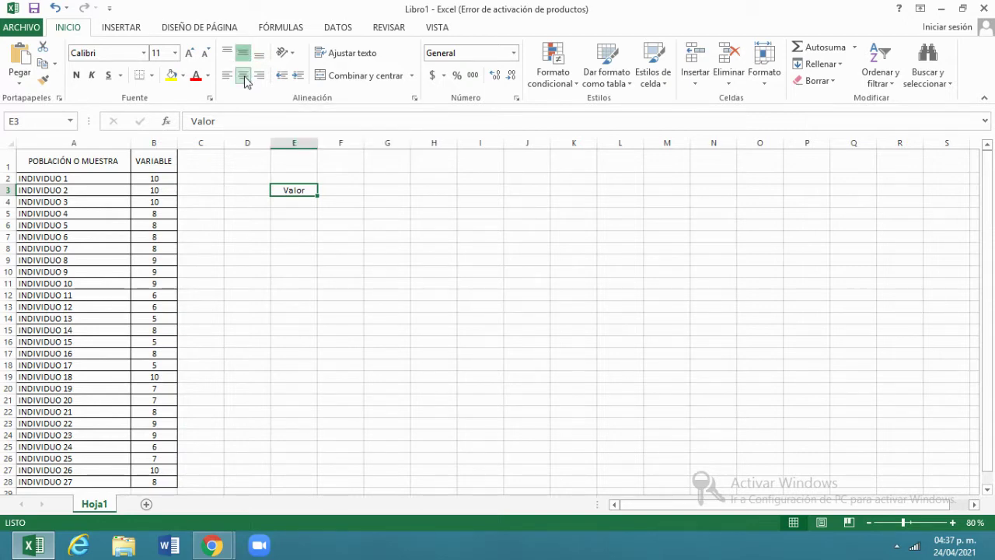
left_click(77, 77)
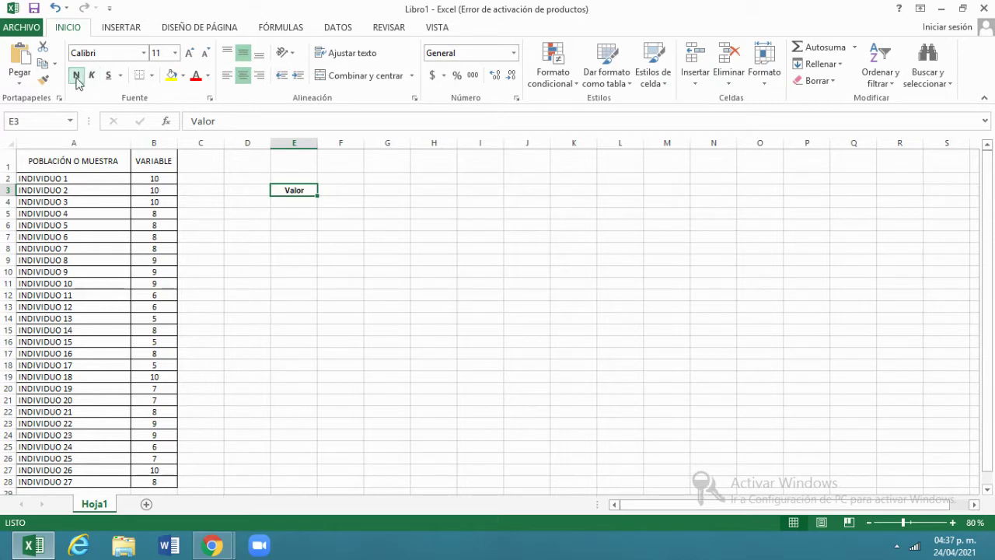
Enter the heading "Frecuencia absoluta" in cell F3 and format it with wrapped text, vertical and horizontal centring, and bold
left_click(353, 193)
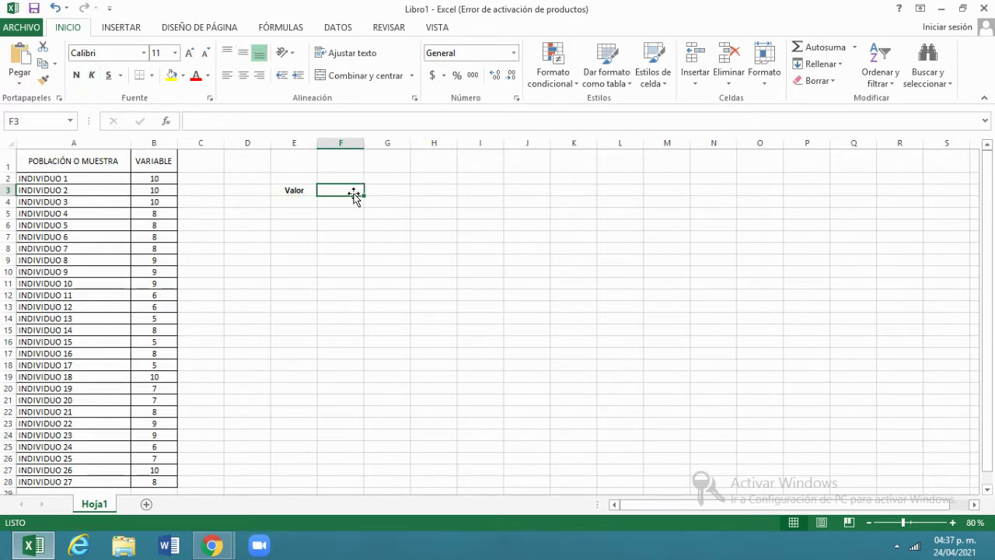
type("f")
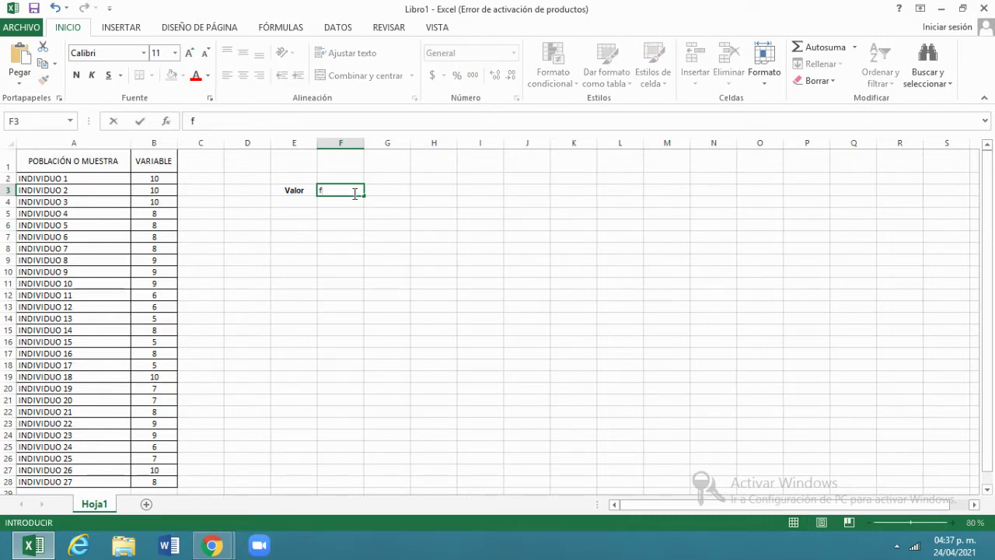
type("Frecuencia absoluta")
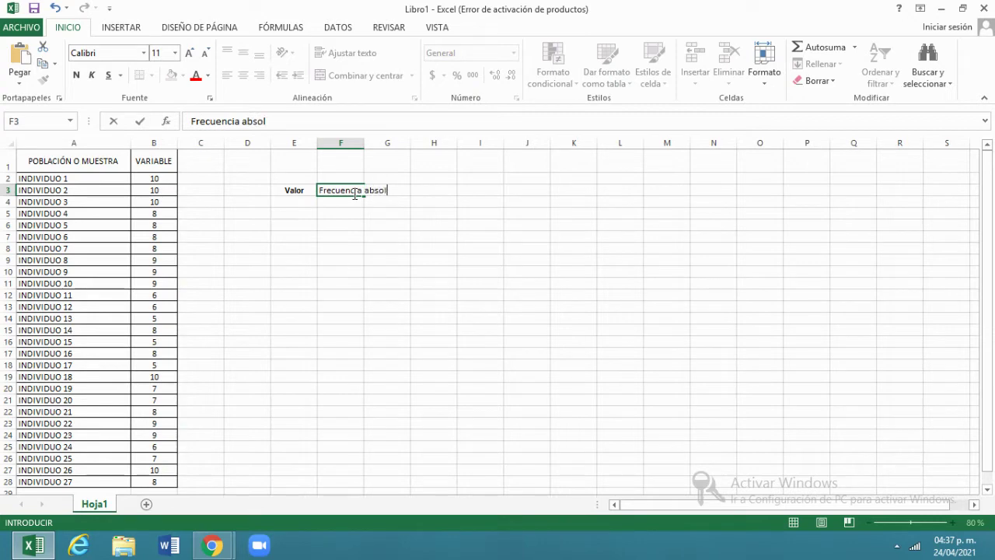
left_click(373, 226)
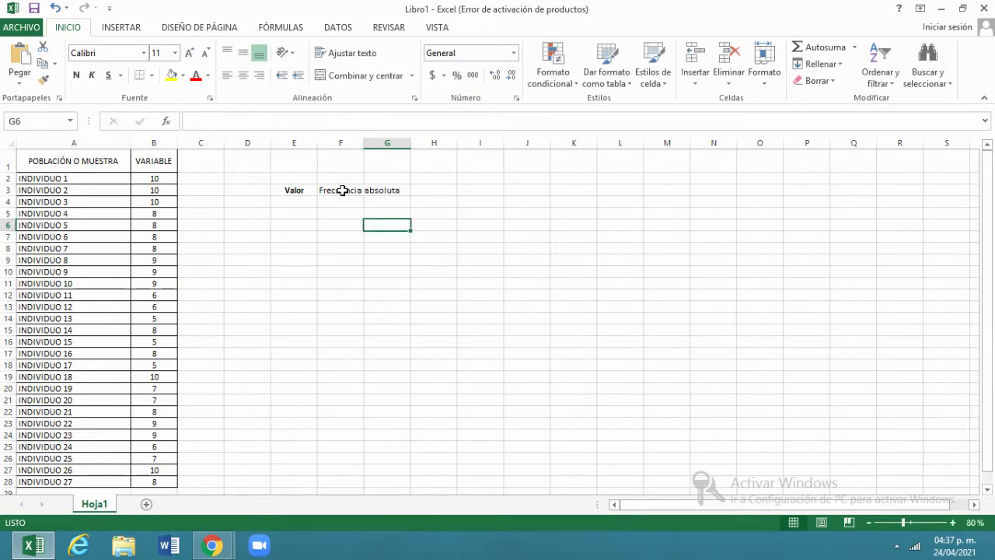
left_click(343, 190)
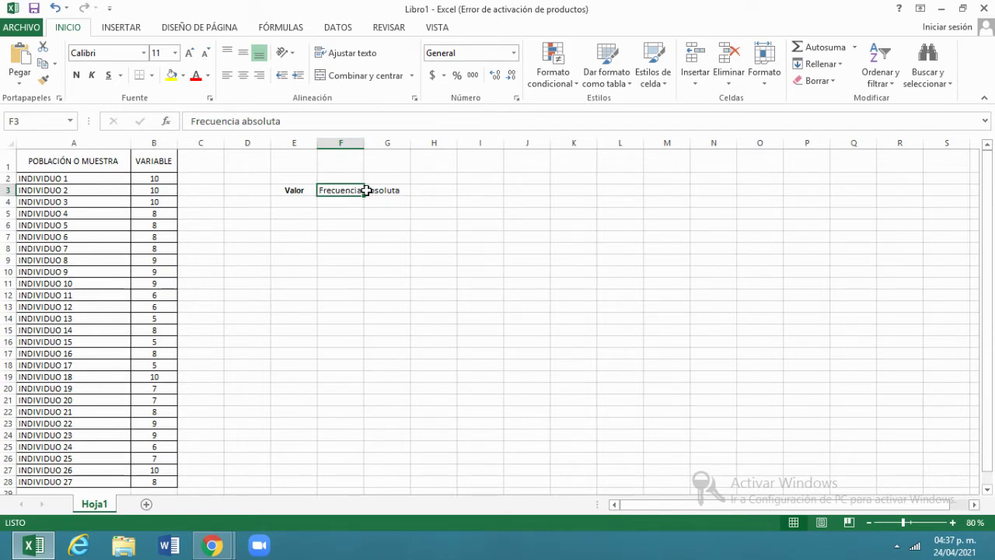
left_click(339, 55)
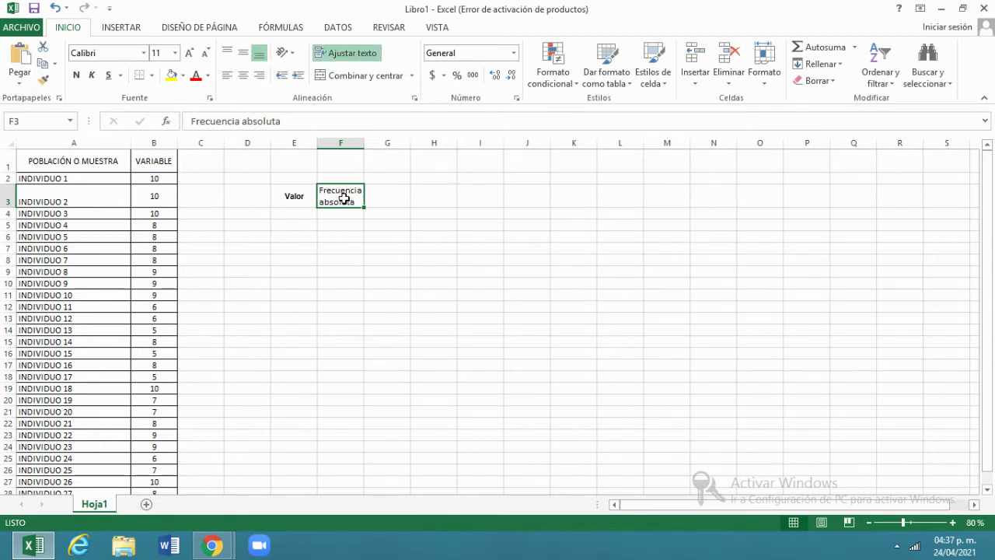
left_click(243, 52)
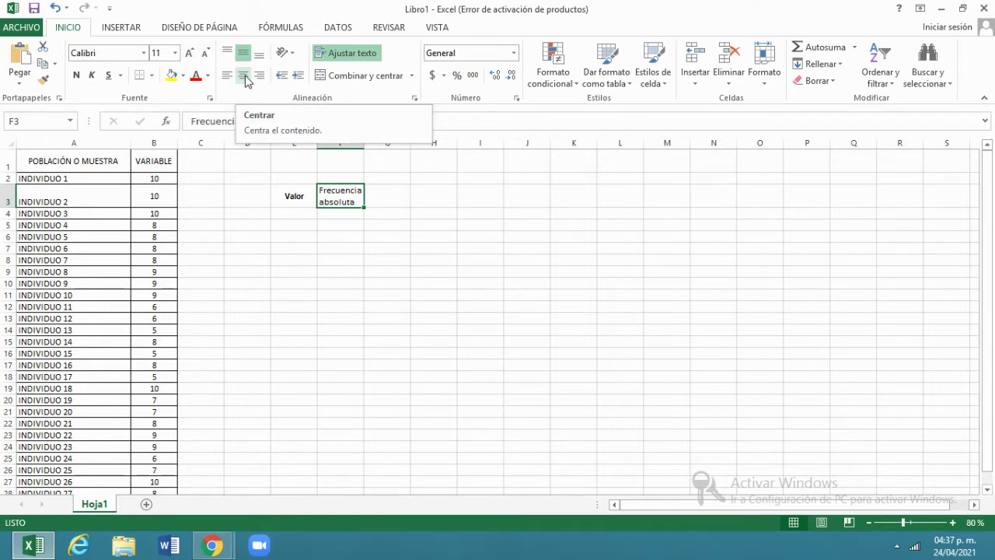
left_click(244, 76)
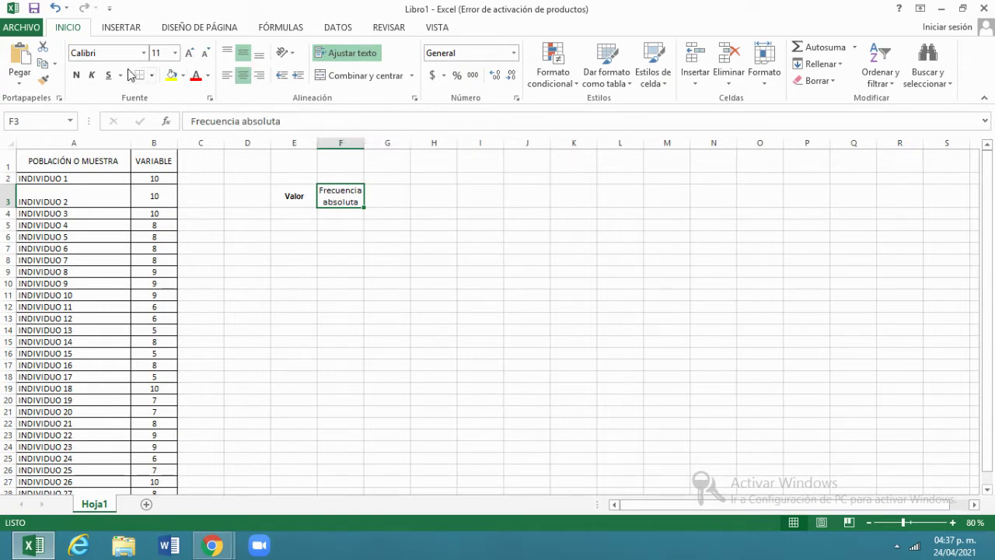
left_click(75, 75)
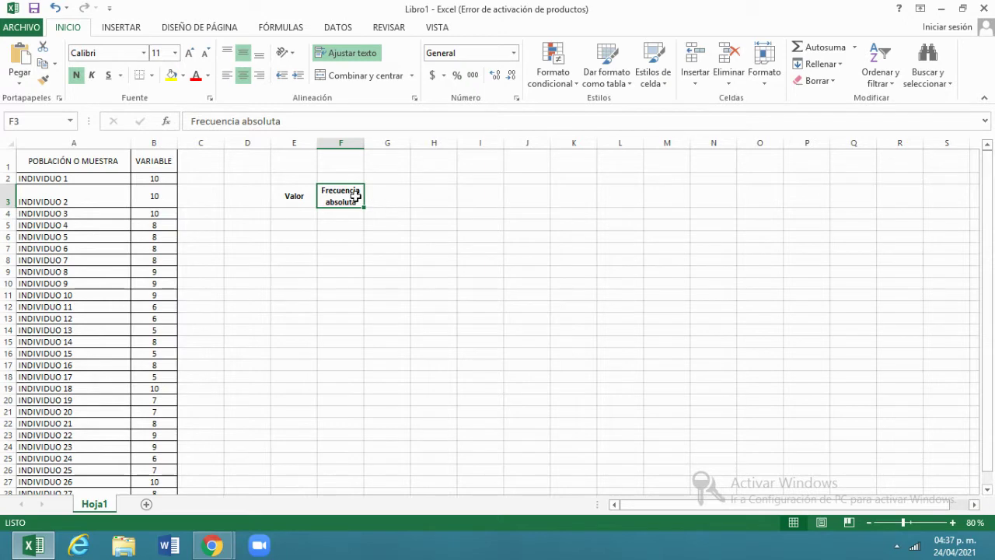
Copy the Frecuencia absoluta heading into cell G3 and extend its text to "Frecuencia absoluta acumulada"
key("ctrl+c")
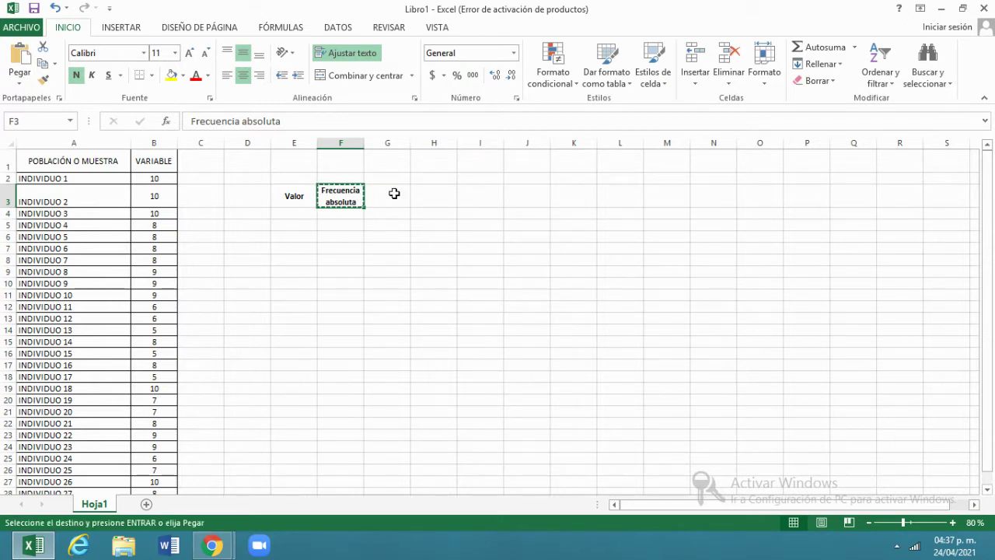
left_click(395, 193)
key("ctrl+v")
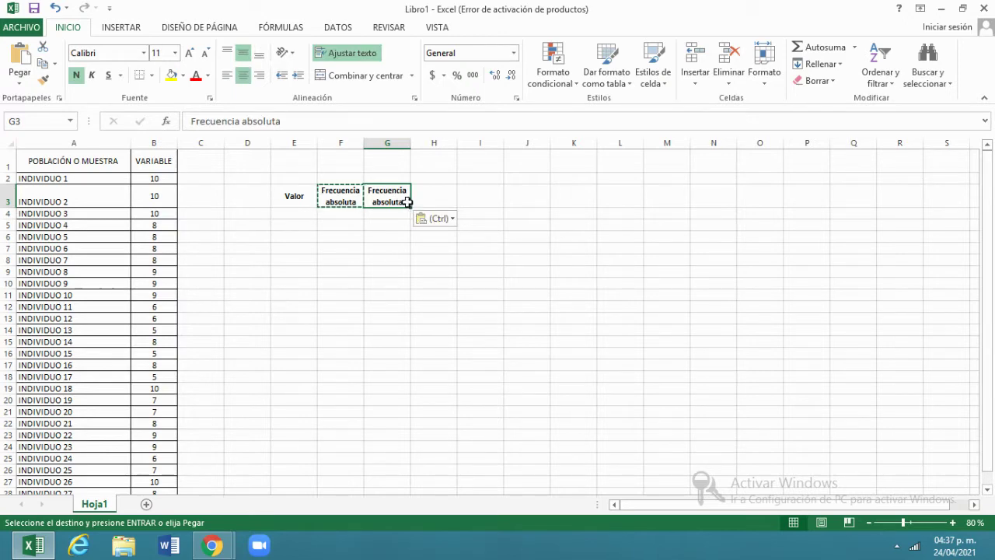
double_click(407, 203)
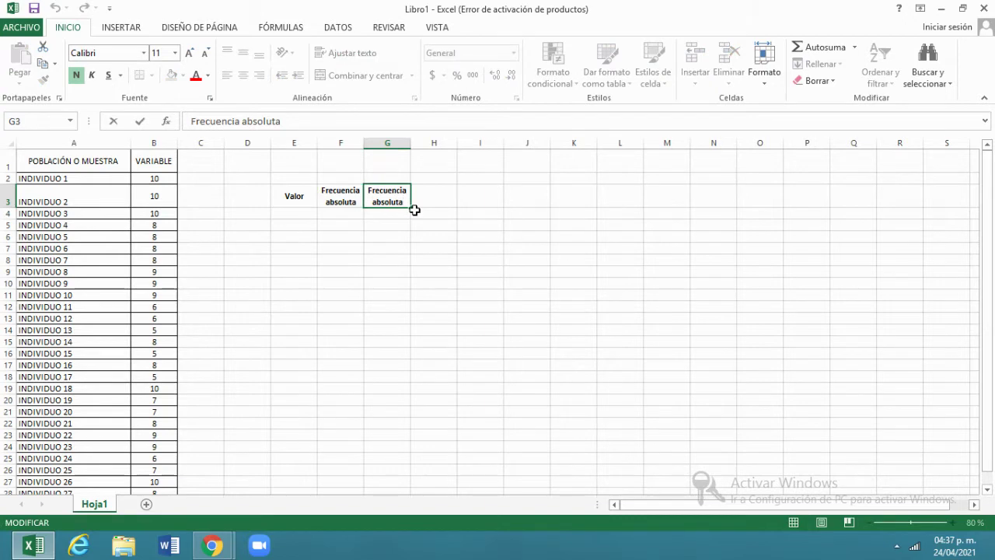
type("acumulada")
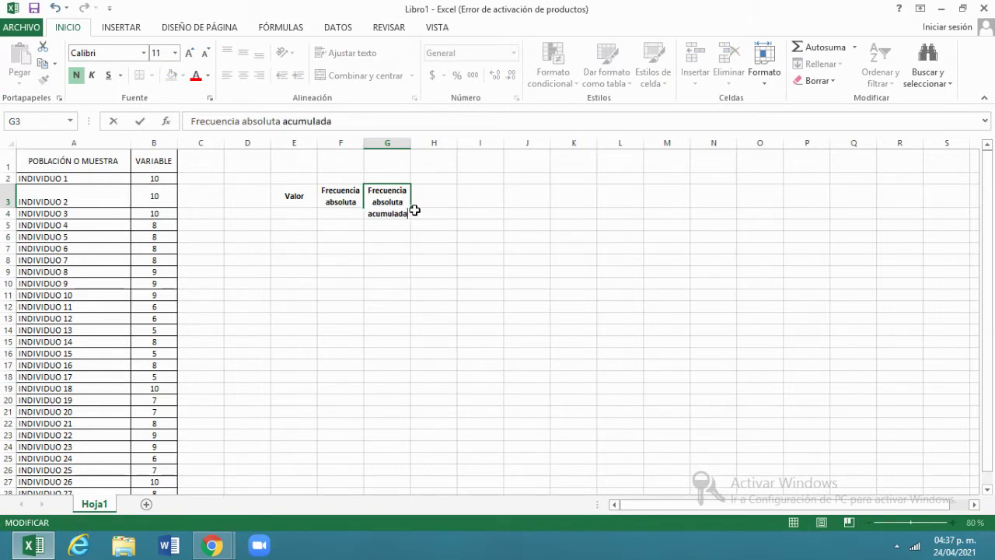
key("Return")
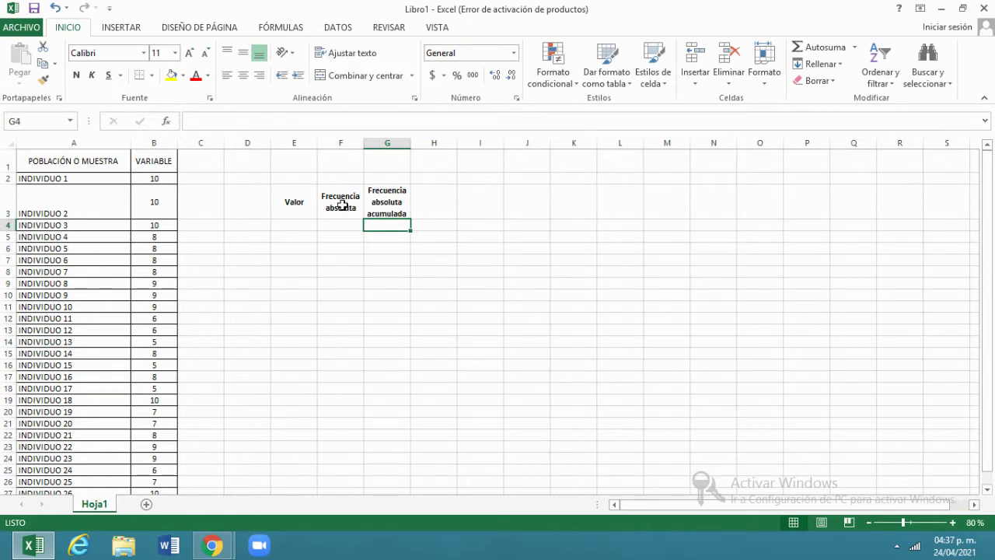
Enter the heading "frecuencia relativa" in cell H3 and format it with wrapped text, vertical and horizontal centring, and bold
left_click(444, 206)
type("frecuen")
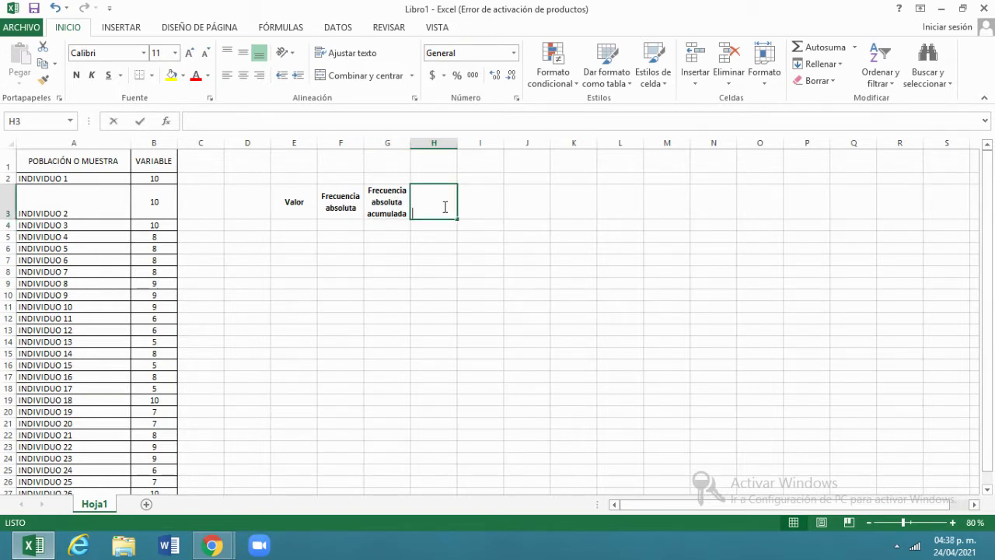
type("cia")
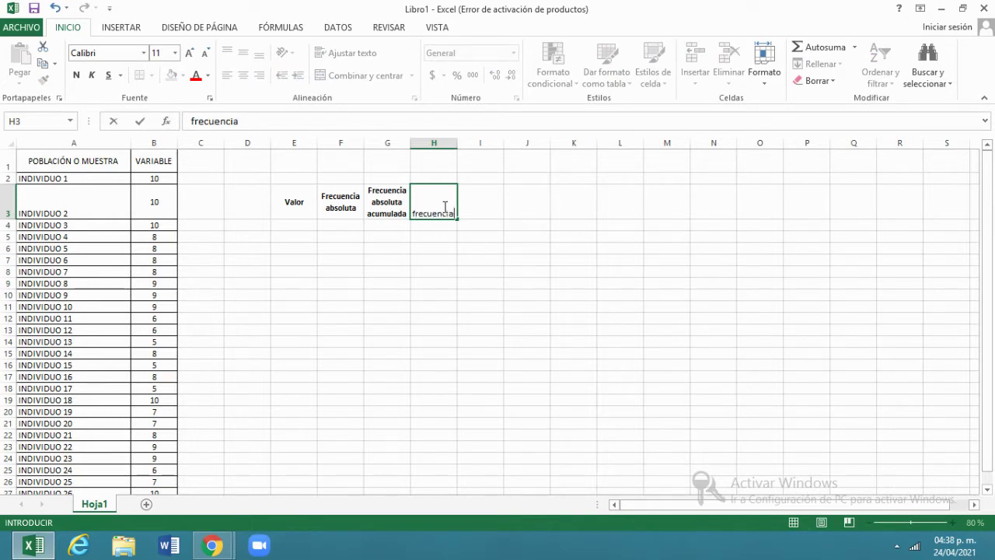
type(" relativa")
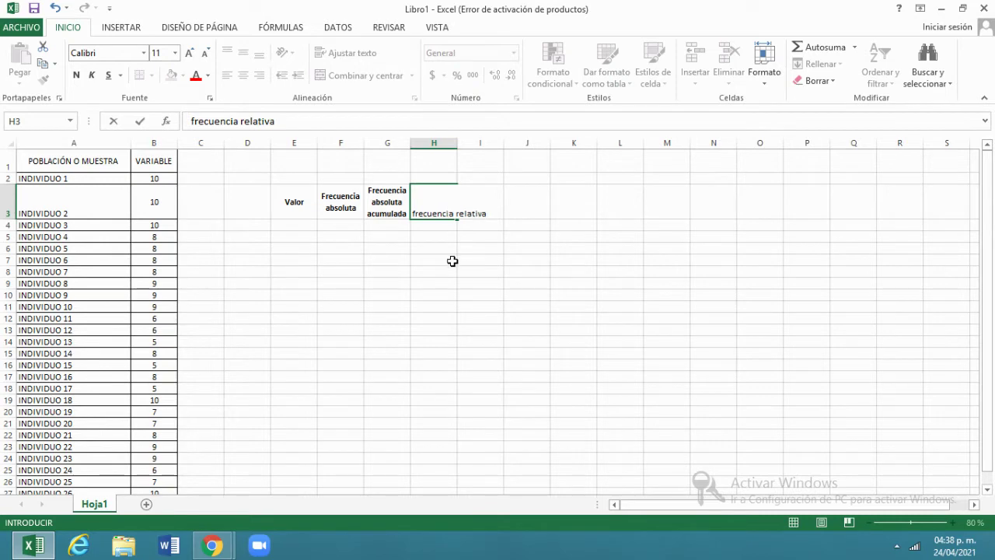
left_click(451, 261)
left_click(434, 190)
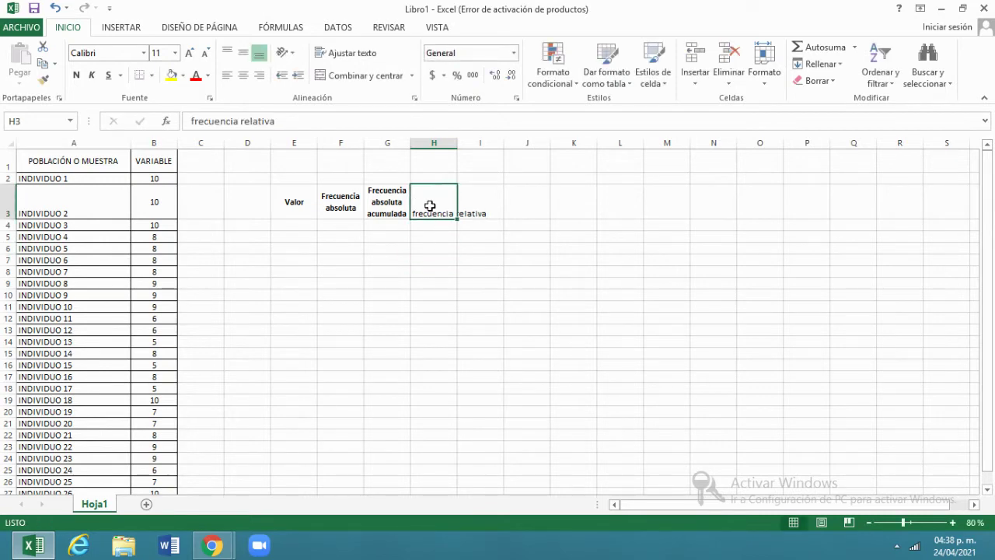
left_click(334, 53)
left_click(243, 52)
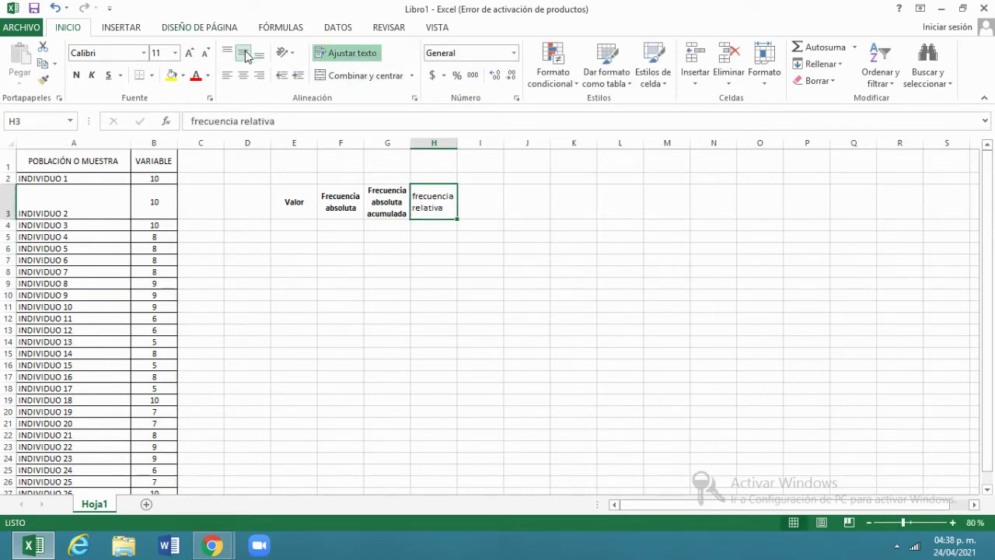
left_click(244, 76)
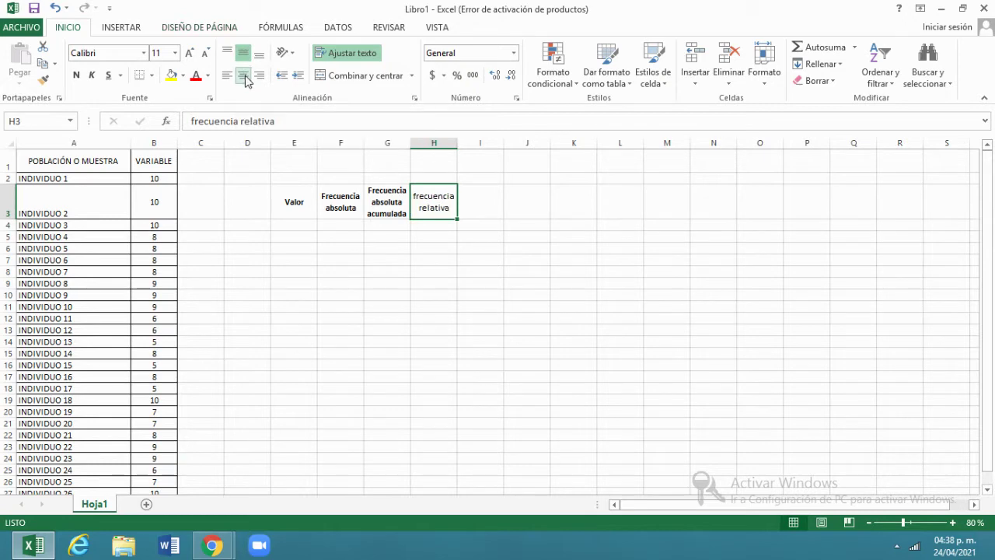
left_click(76, 75)
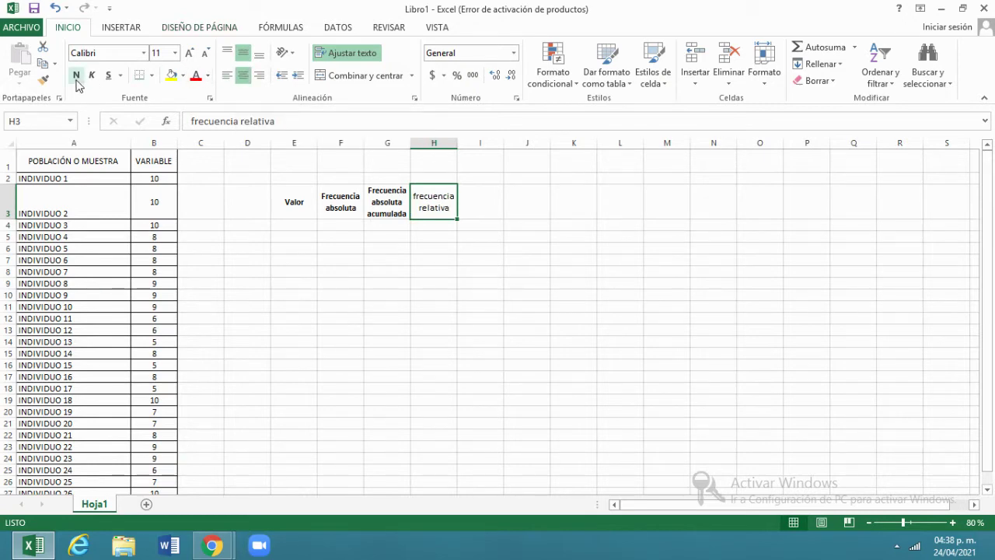
Copy the frecuencia relativa heading from H3 into cell I3 and extend its text to "frecuencia relativa acumulada"
left_click(490, 209)
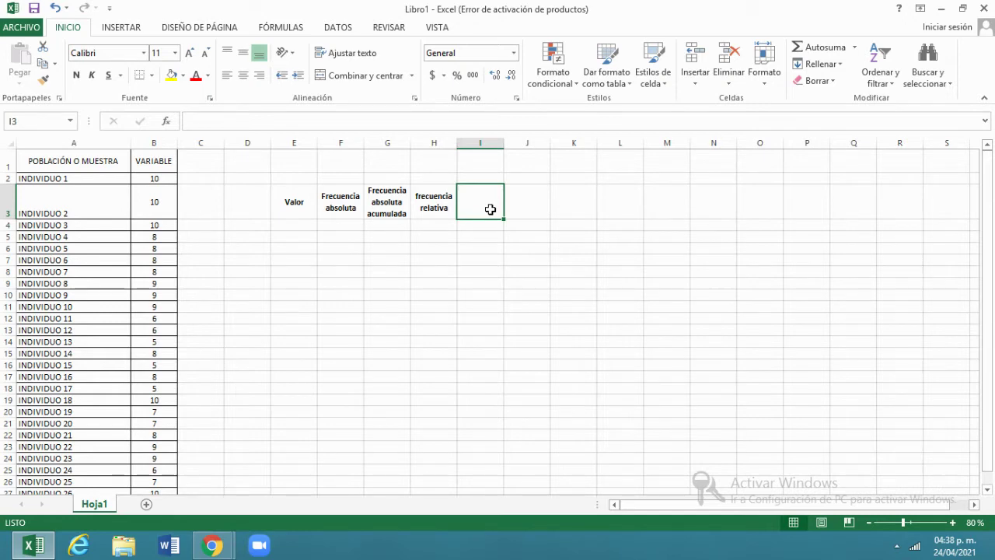
left_click(450, 204)
key("ctrl+c")
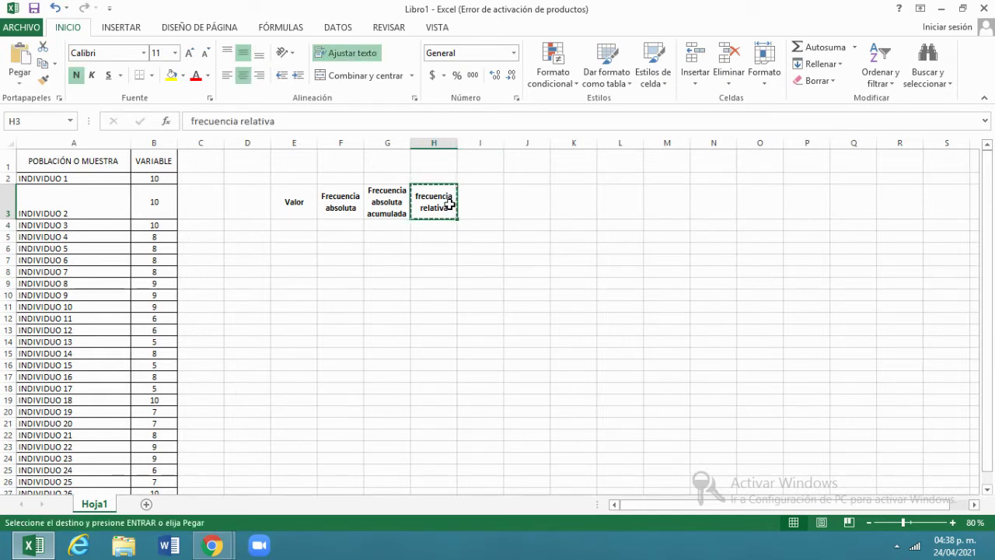
left_click(488, 198)
key("ctrl+v")
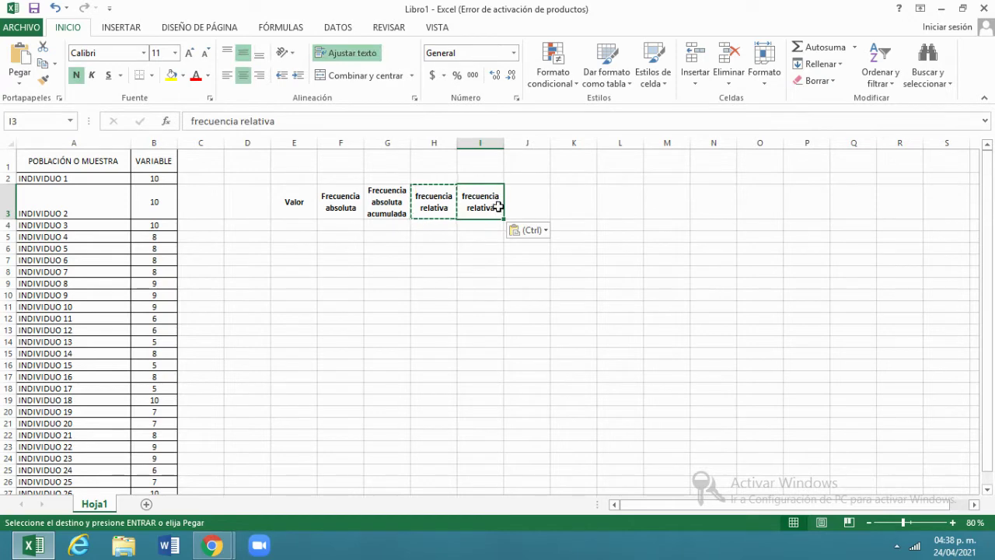
double_click(500, 210)
type("acumul")
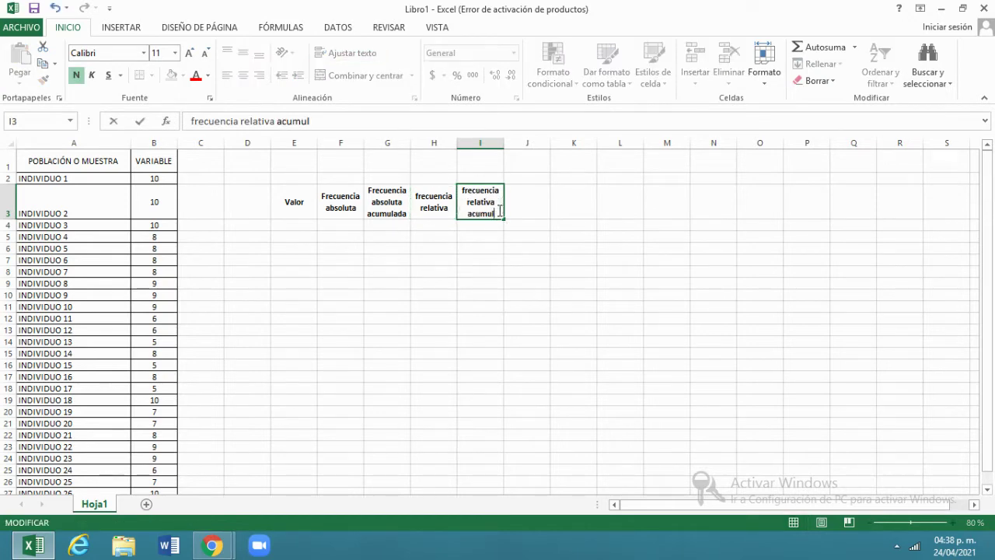
type("ada")
key("Return")
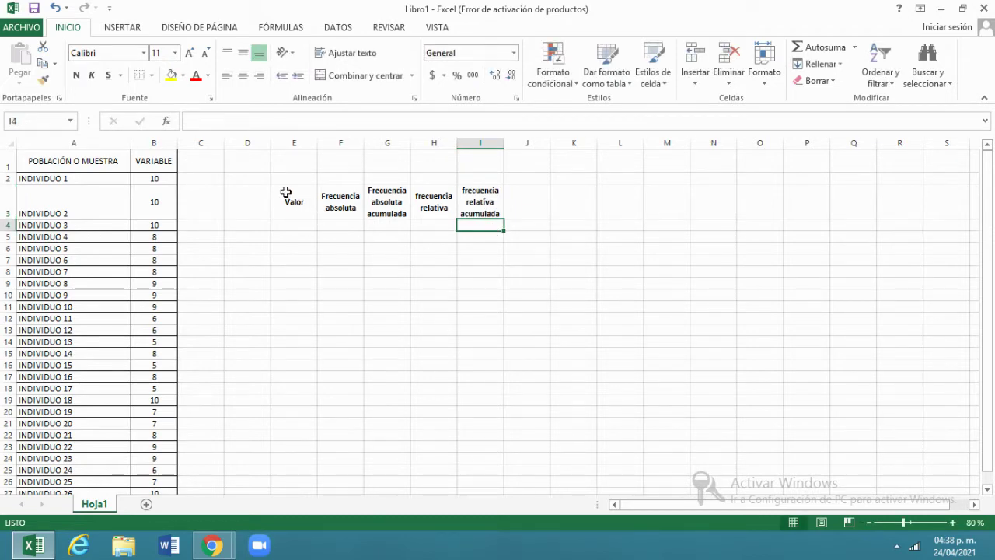
Count the values in the VARIABLE column in cell D5 with the formula =CONTAR(B2:B28)
left_click_drag(154, 179, 162, 463)
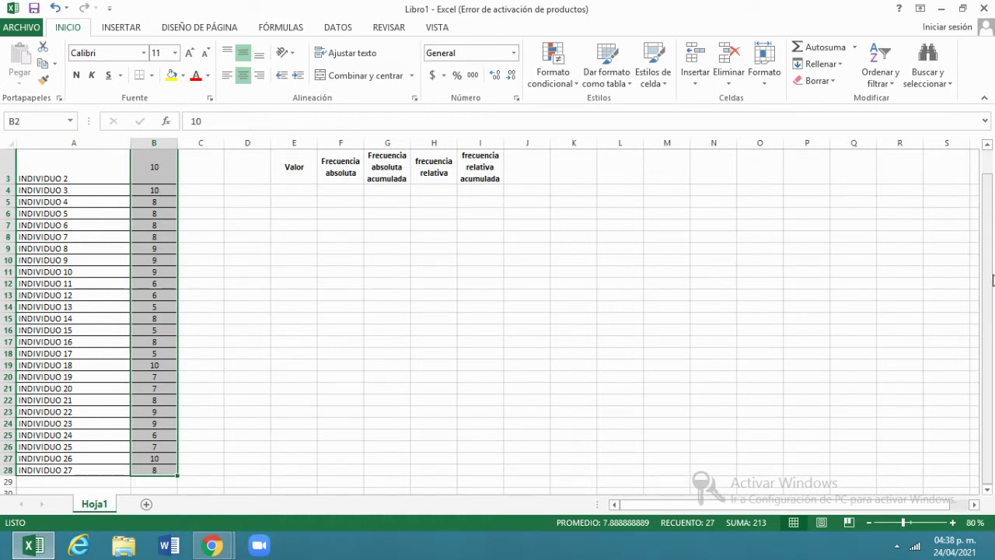
left_click_drag(993, 280, 990, 257)
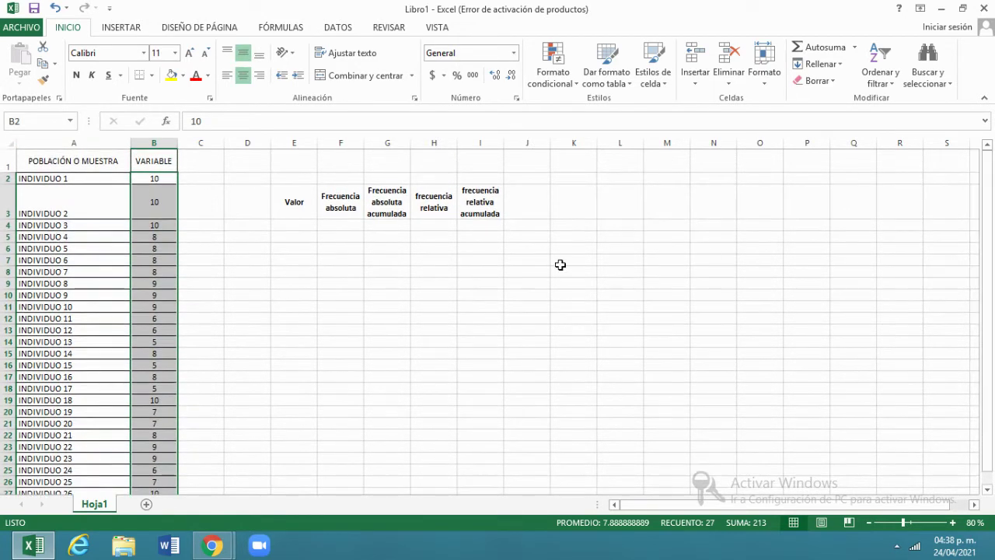
left_click(216, 239)
left_click(239, 237)
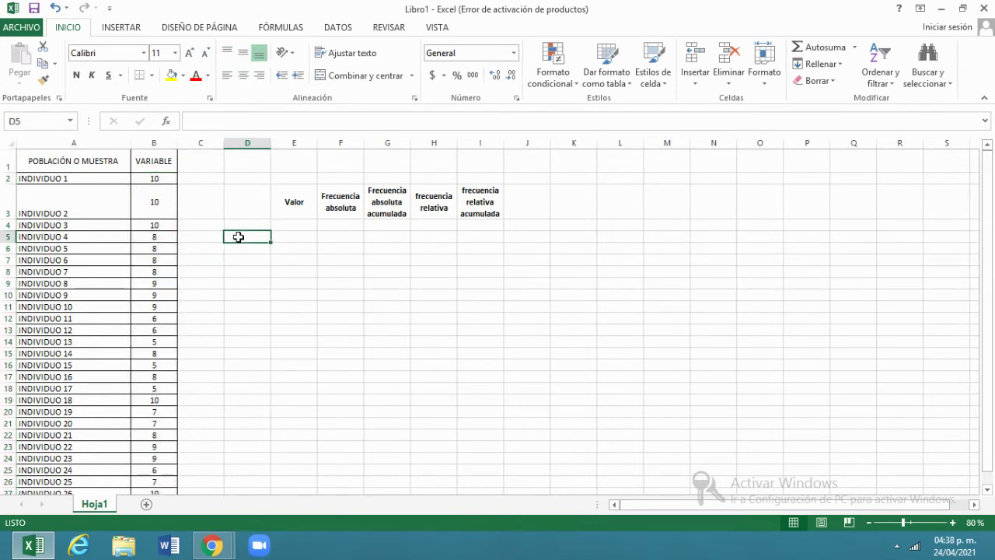
left_click(870, 523)
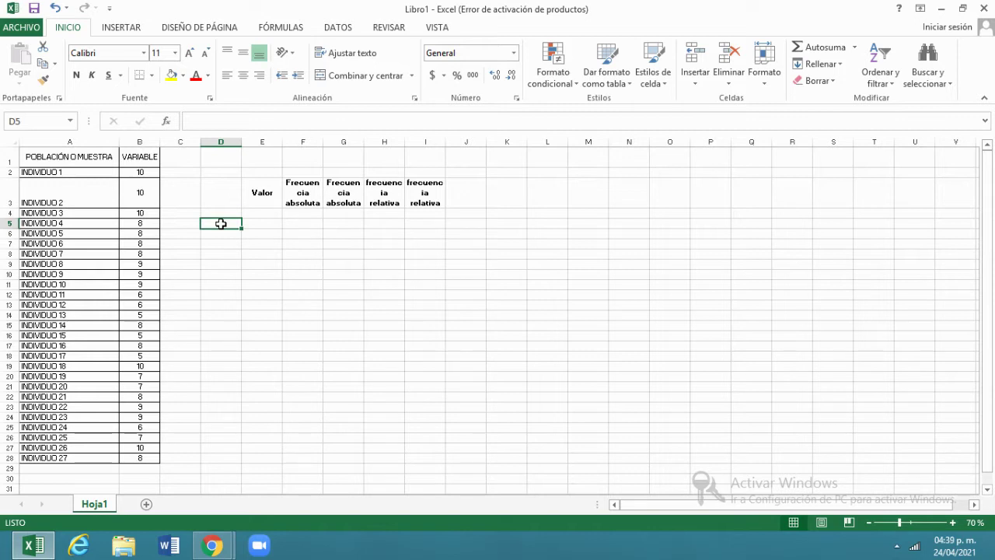
type("=")
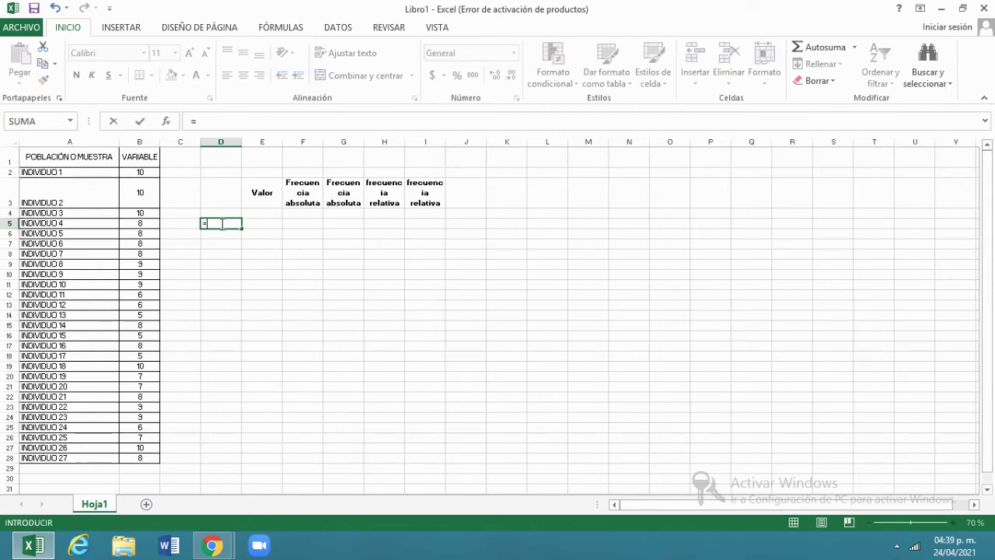
type("contar")
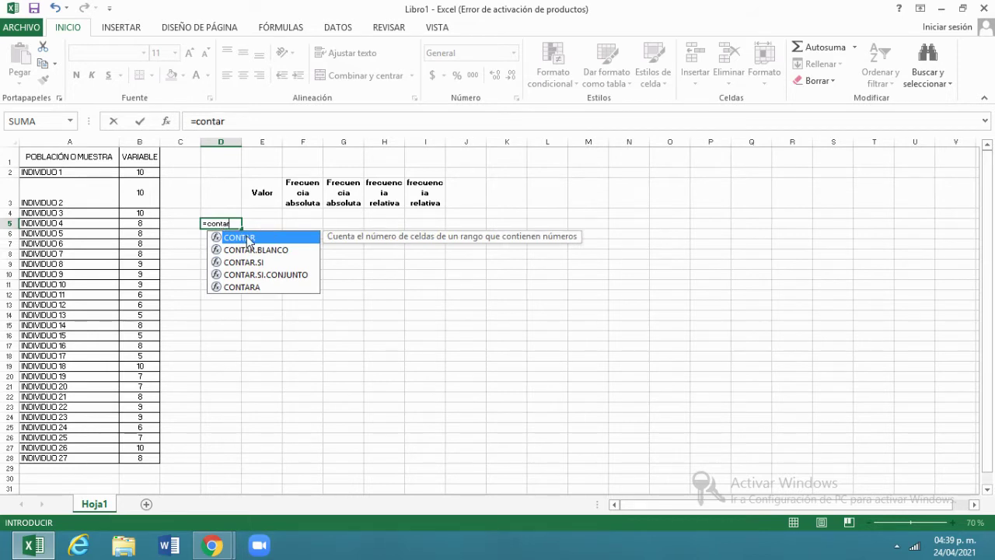
double_click(248, 239)
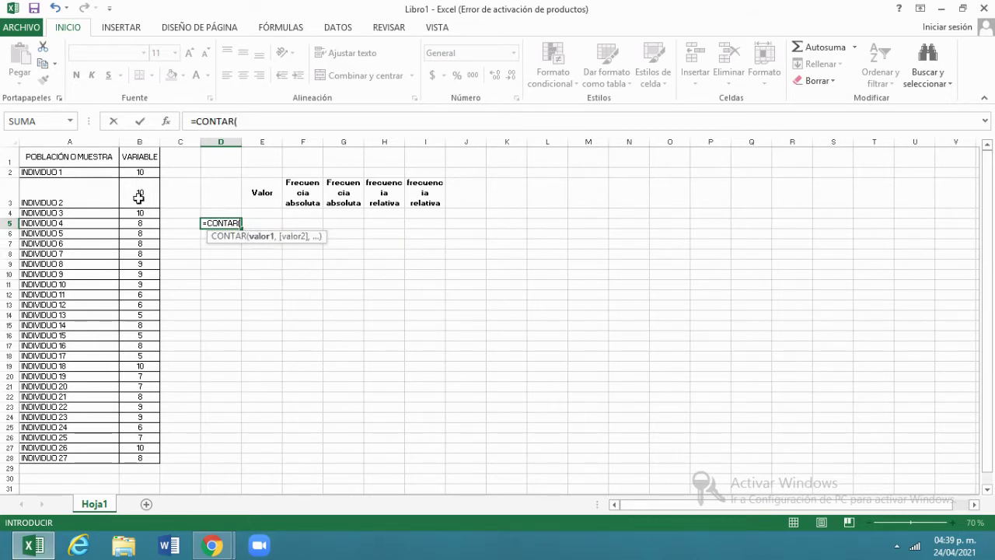
left_click_drag(132, 172, 153, 457)
type(")")
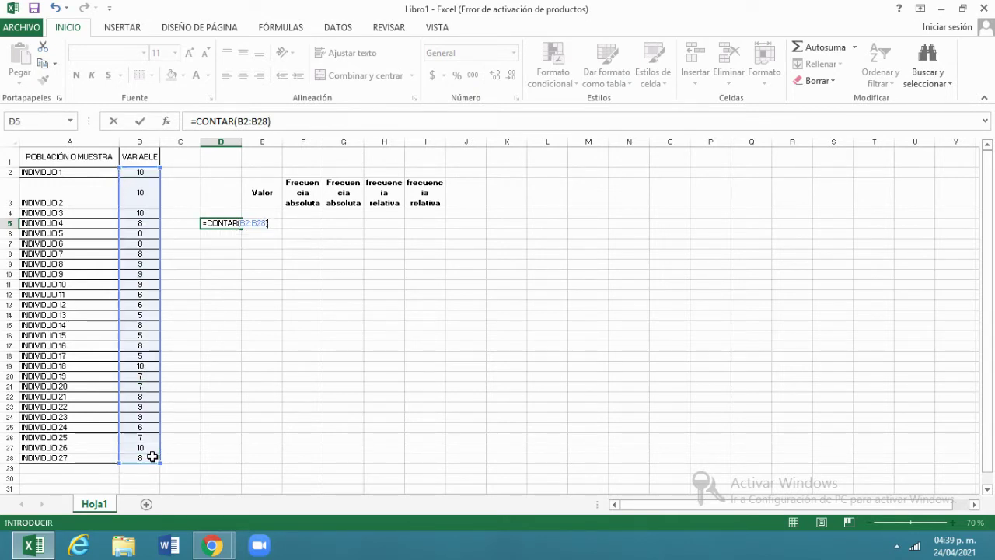
key("Return")
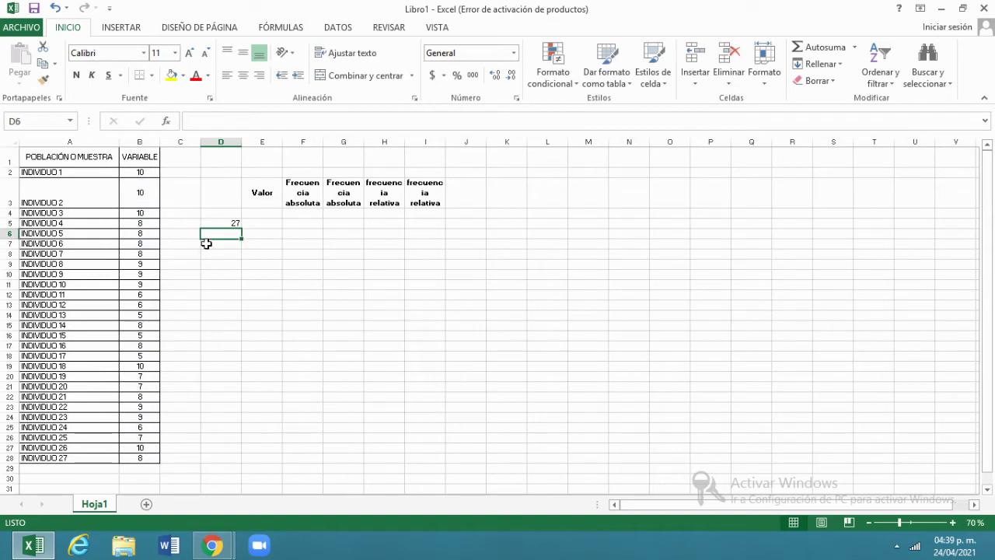
Centre the count in D5 vertically and horizontally and move it to cell C5
left_click(212, 224)
left_click(243, 52)
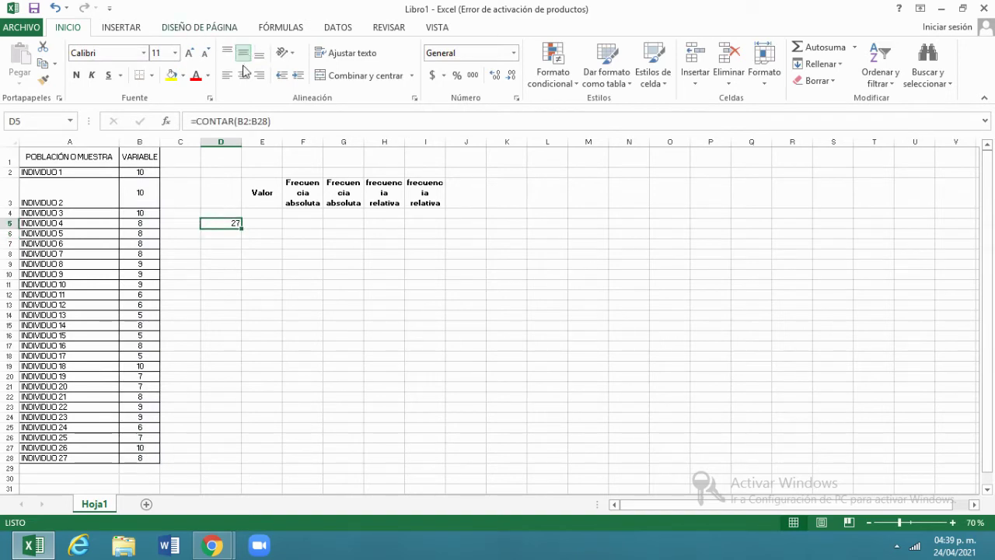
left_click(244, 76)
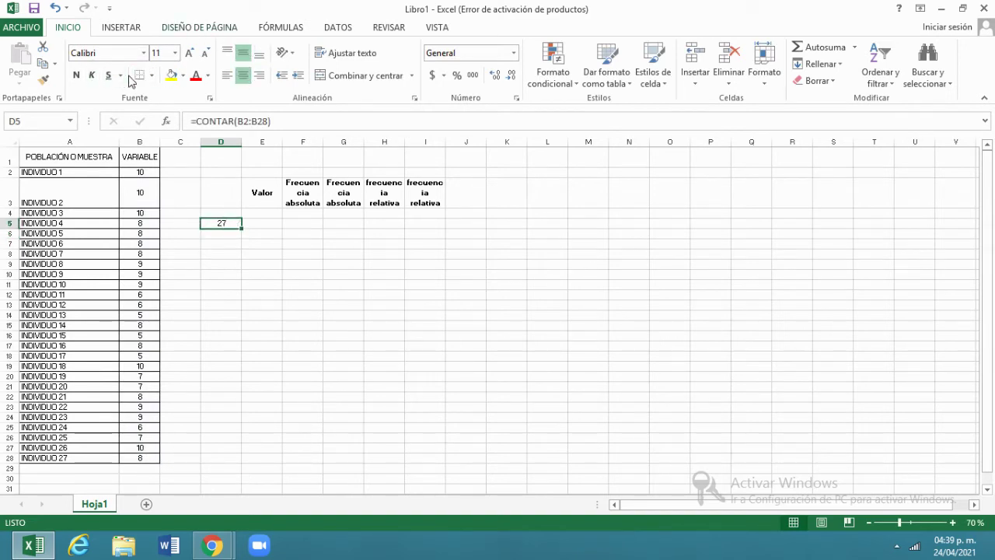
key("ctrl+x")
left_click(196, 223)
key("ctrl+v")
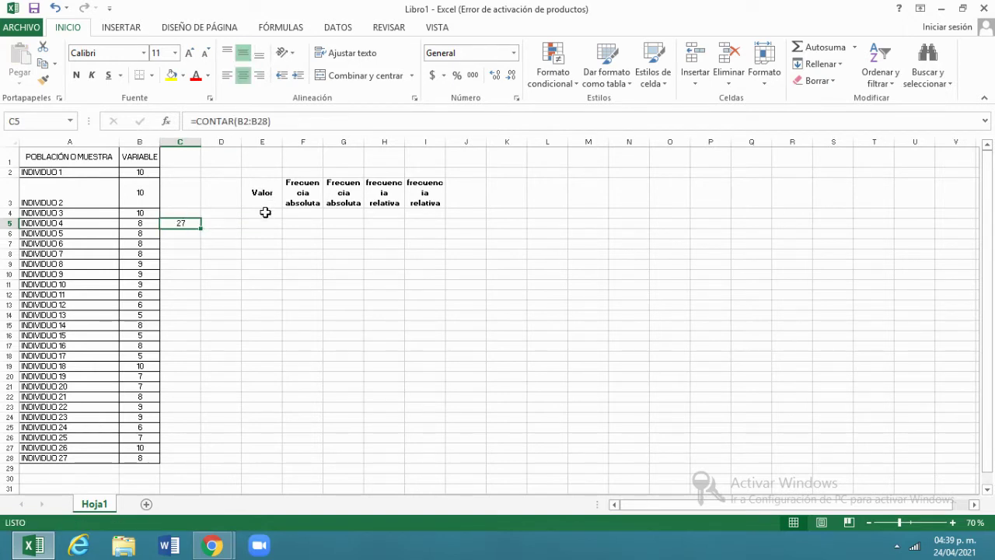
left_click_drag(265, 212, 270, 265)
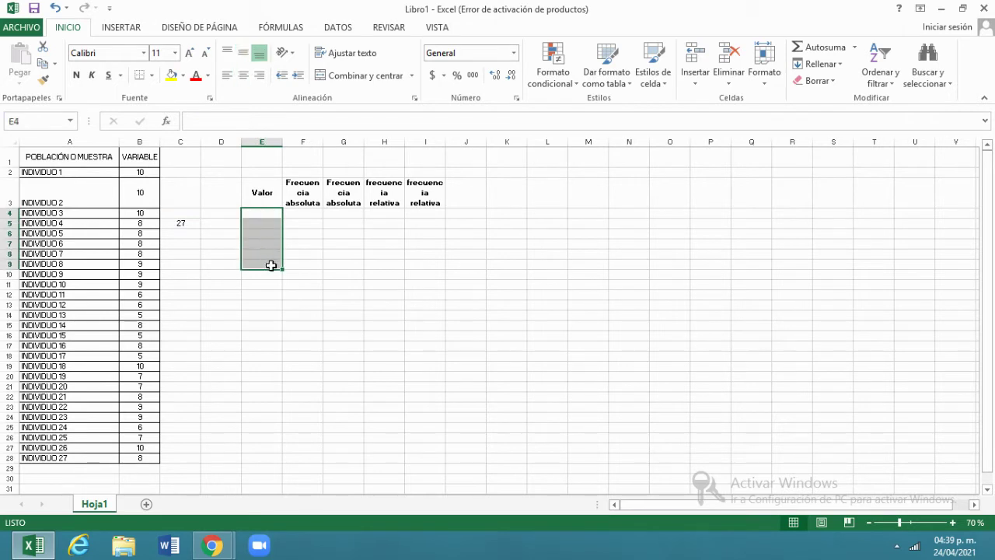
left_click(187, 232)
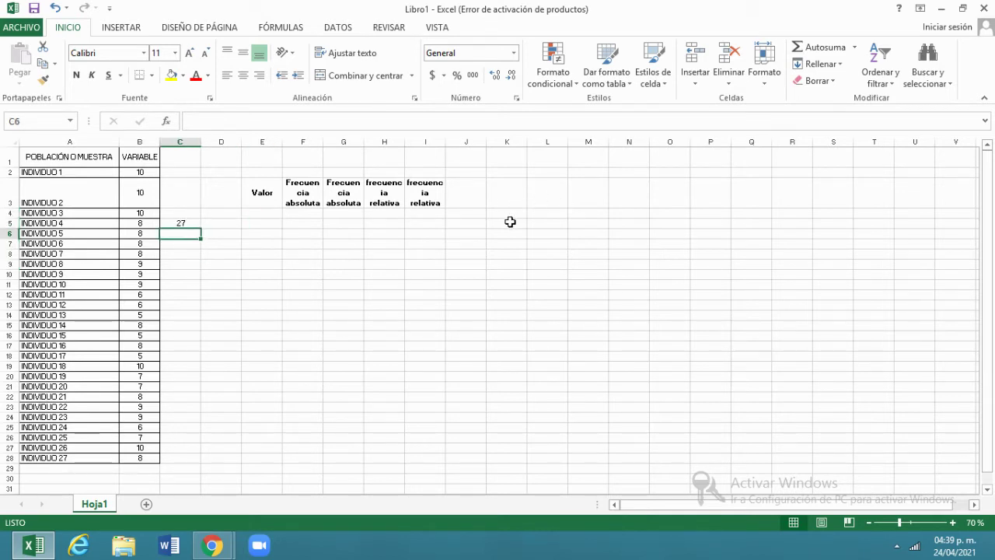
Enter the headings "total de valores" in L3, "valor minimo" in M3 and "valormáximo" in N3
left_click(543, 198)
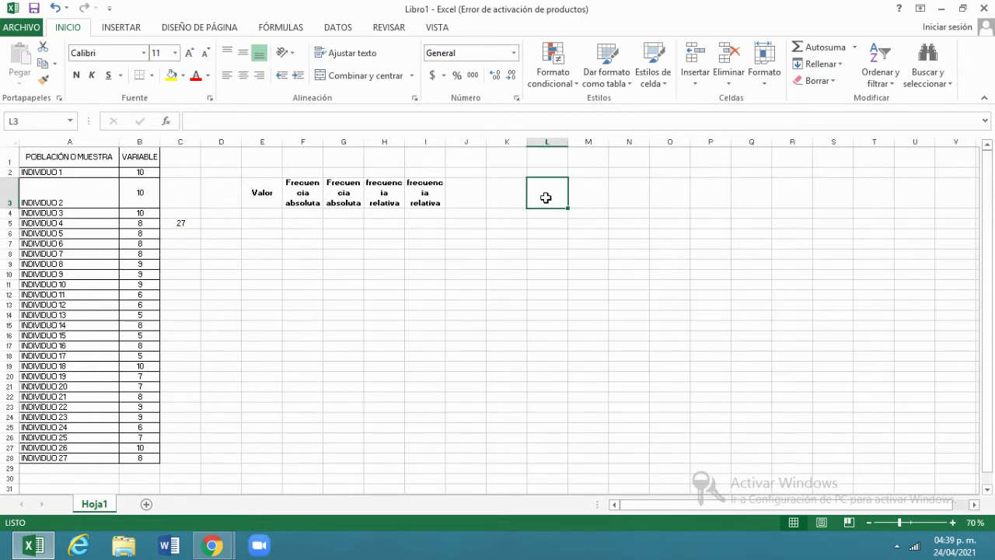
type("t")
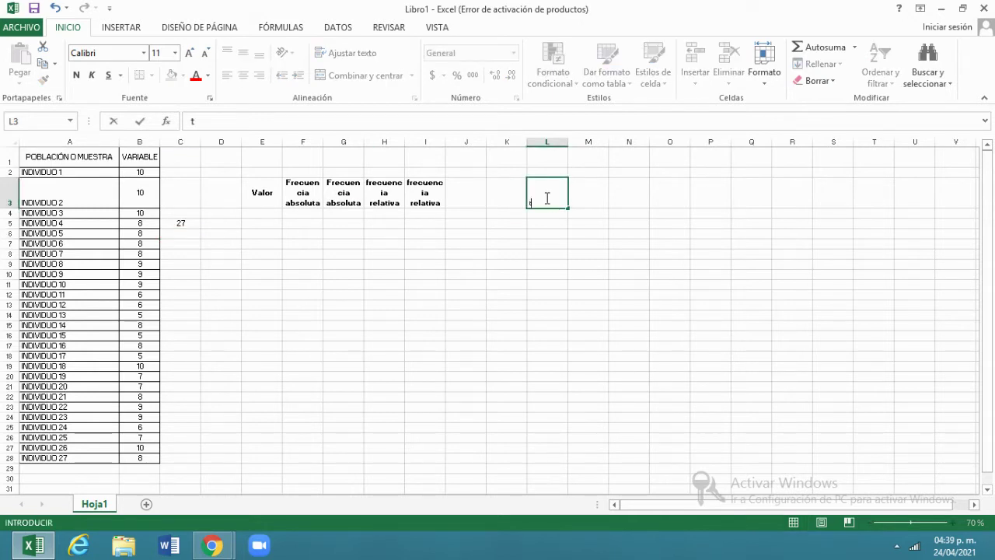
type("otal de valores")
left_click(590, 222)
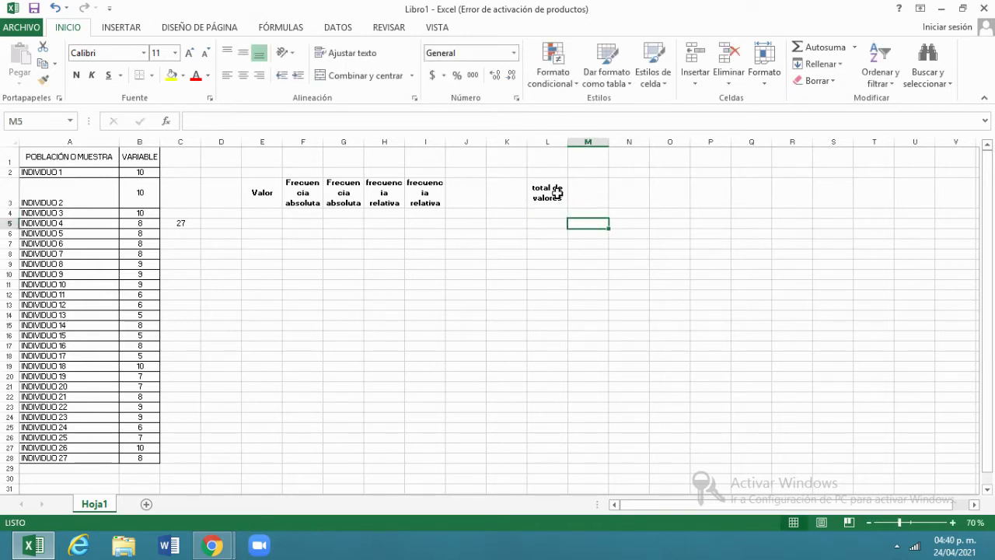
left_click(579, 195)
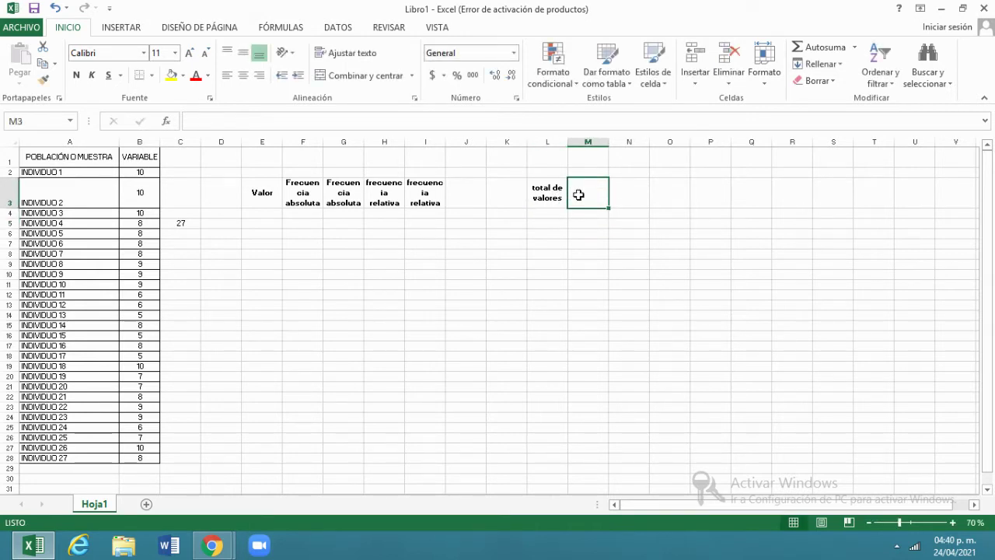
type("valor mini")
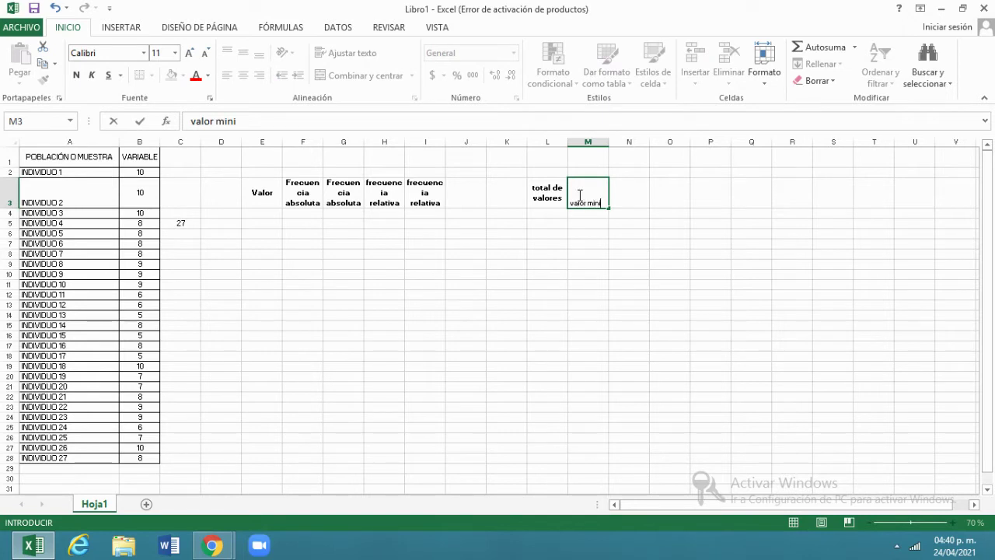
type("mo")
left_click(633, 271)
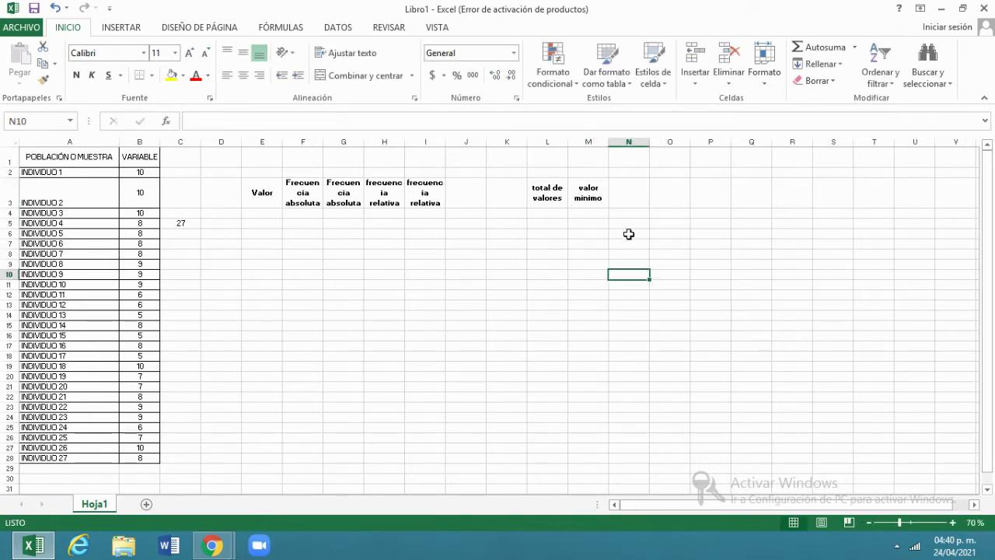
left_click(623, 194)
type("valor")
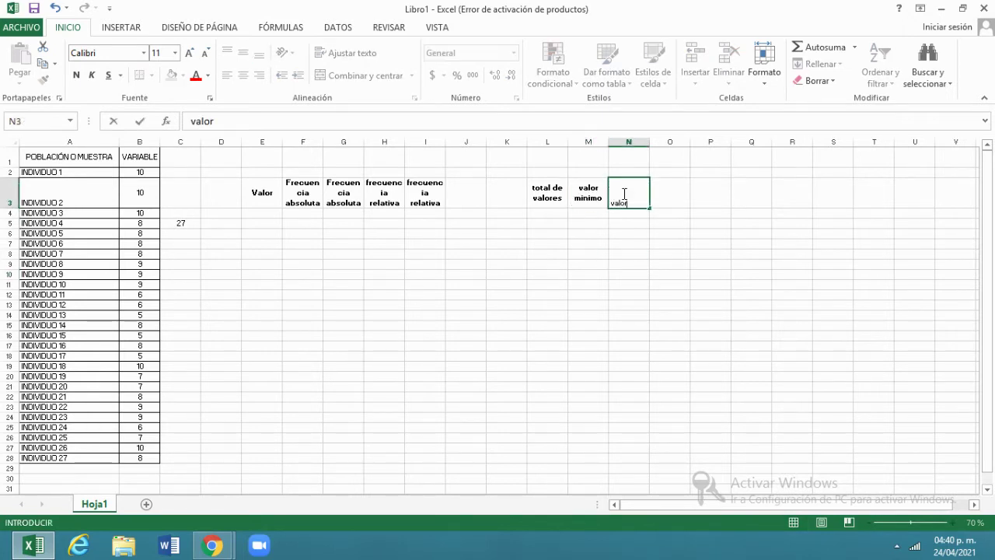
type("máximo")
left_click(624, 242)
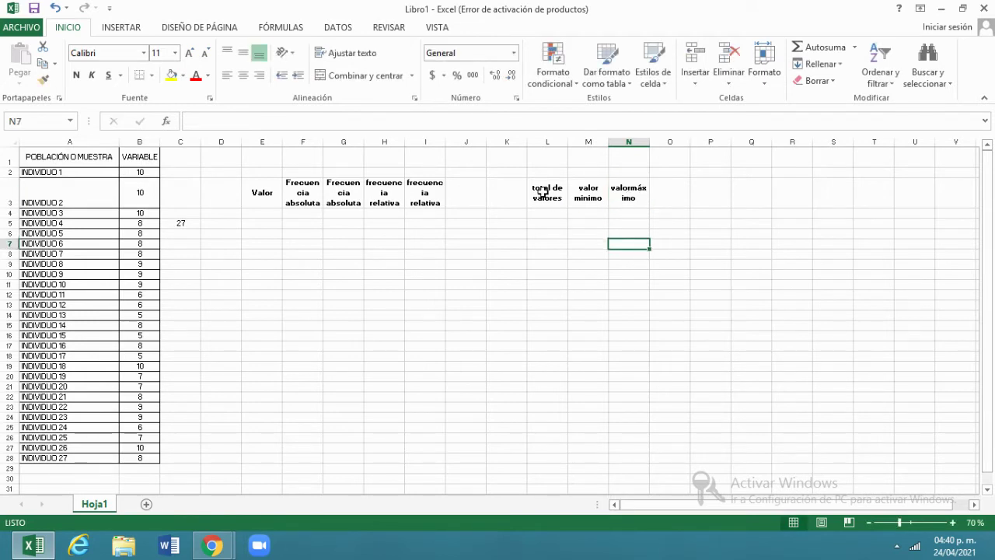
Apply all borders to the summary table in cells L3:N4
left_click_drag(543, 191, 629, 211)
left_click(150, 75)
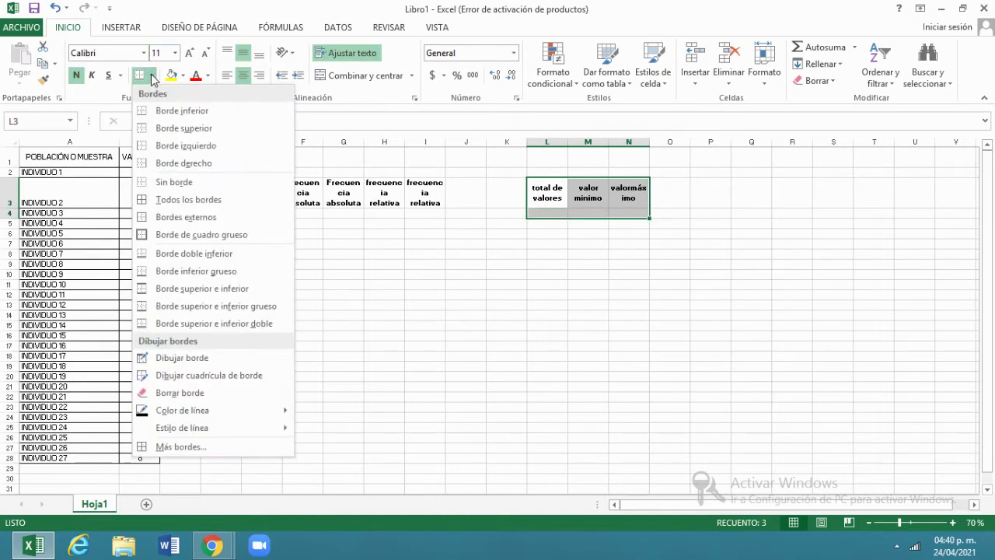
left_click(145, 199)
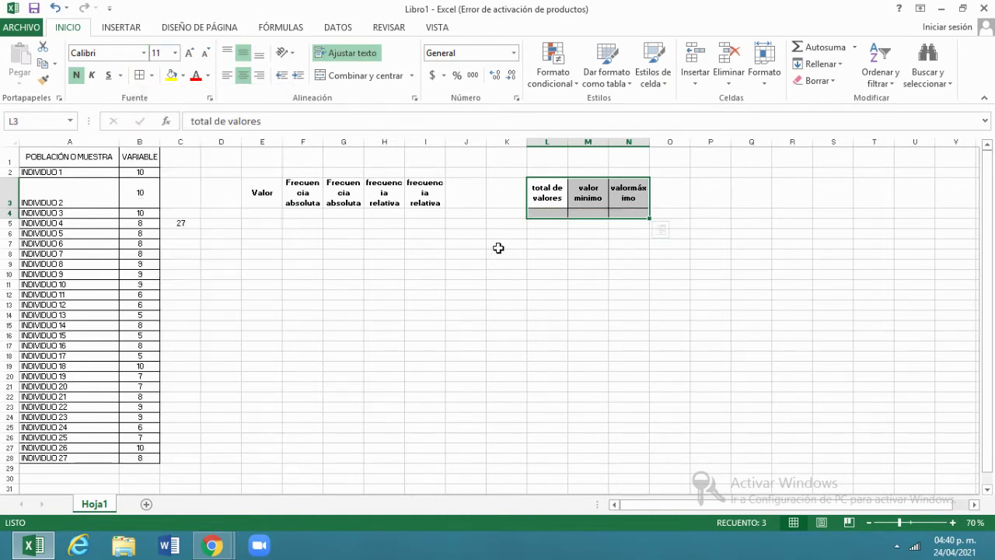
left_click(622, 235)
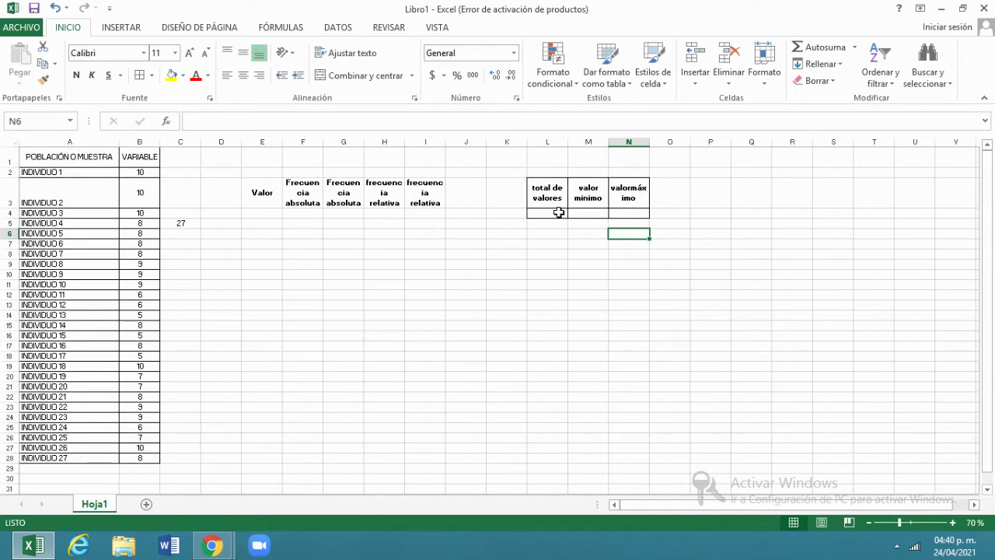
Count the variable values in cell L4, under total de valores, using CONTAR over the range B2:B28
left_click(558, 212)
type("=")
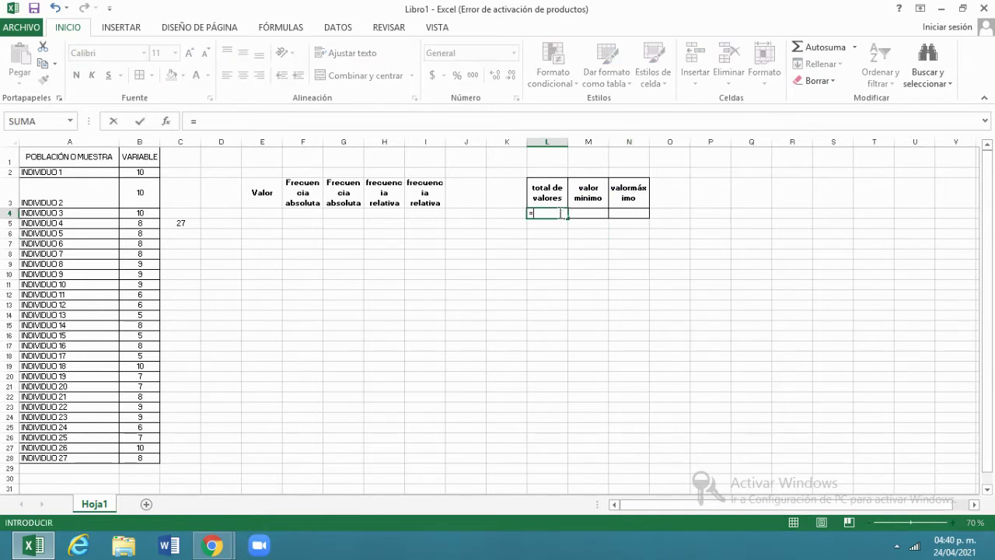
type("contar")
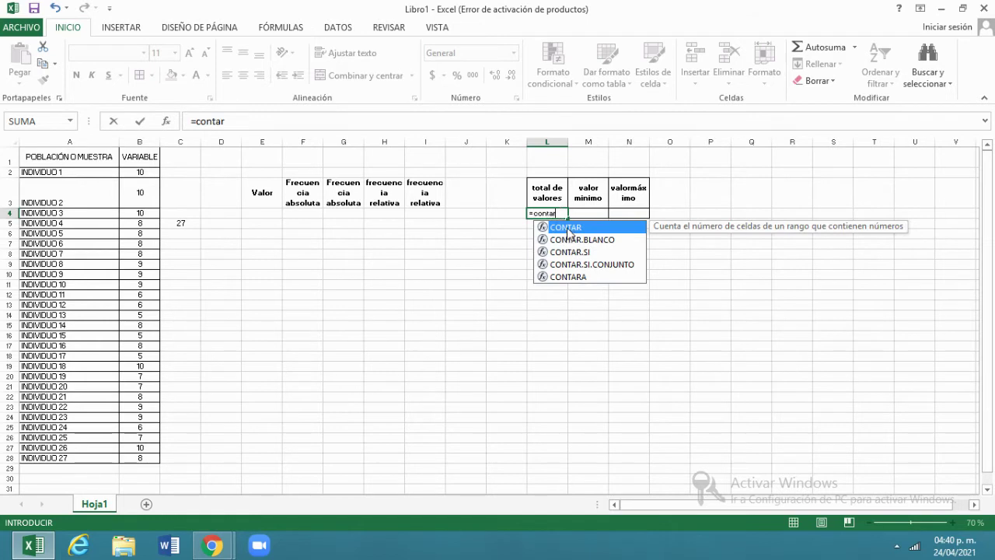
double_click(568, 229)
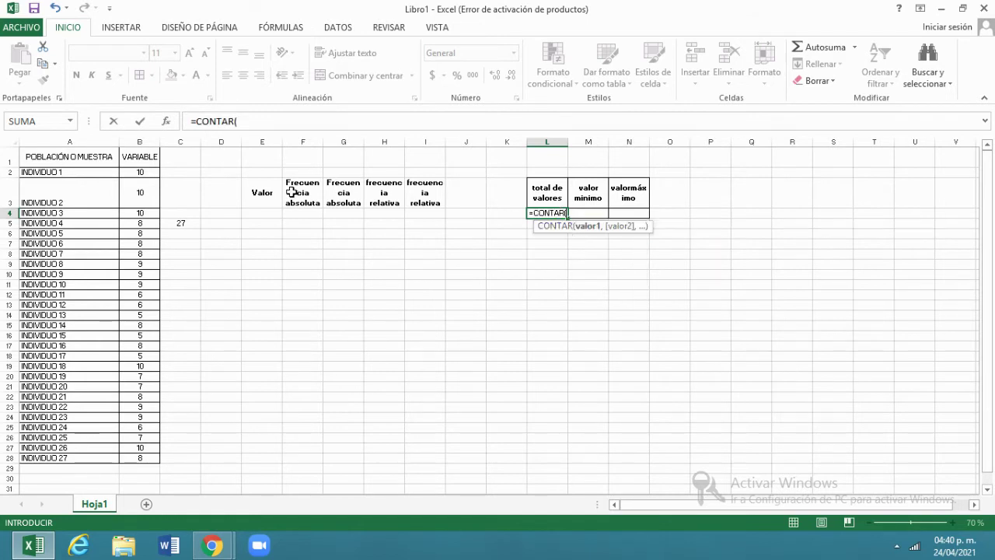
left_click_drag(128, 172, 137, 458)
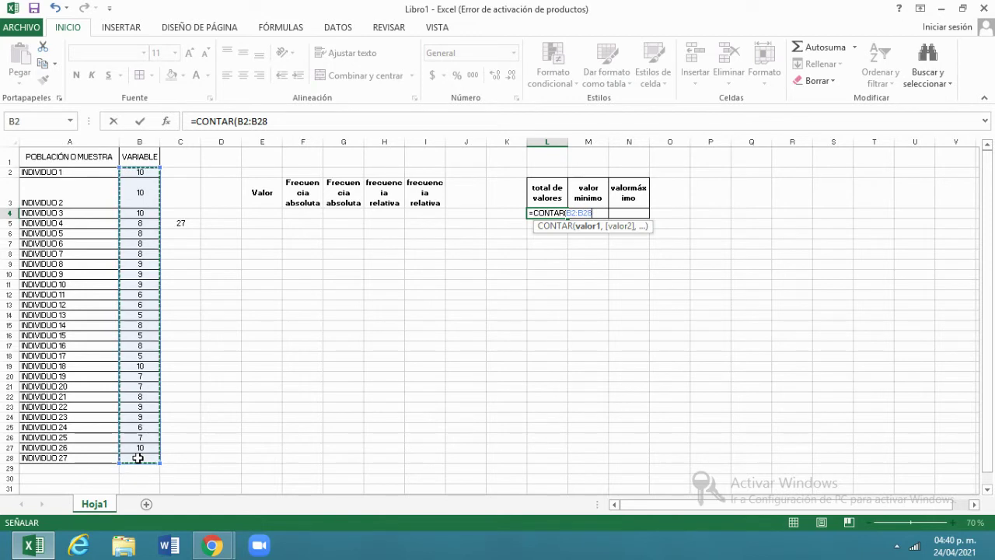
key("Return")
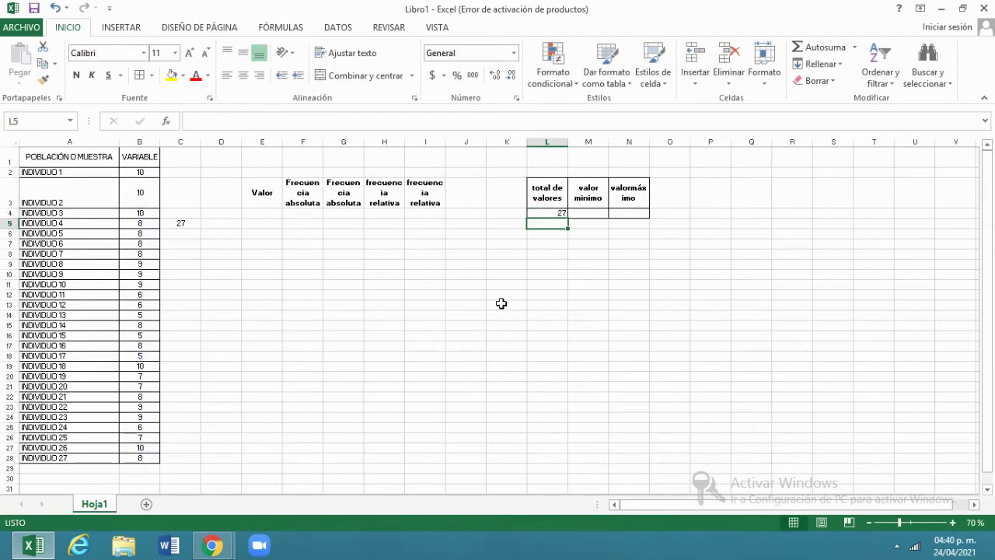
Centre the contents of summary cells L4:N4 horizontally and vertically
left_click_drag(552, 212, 626, 212)
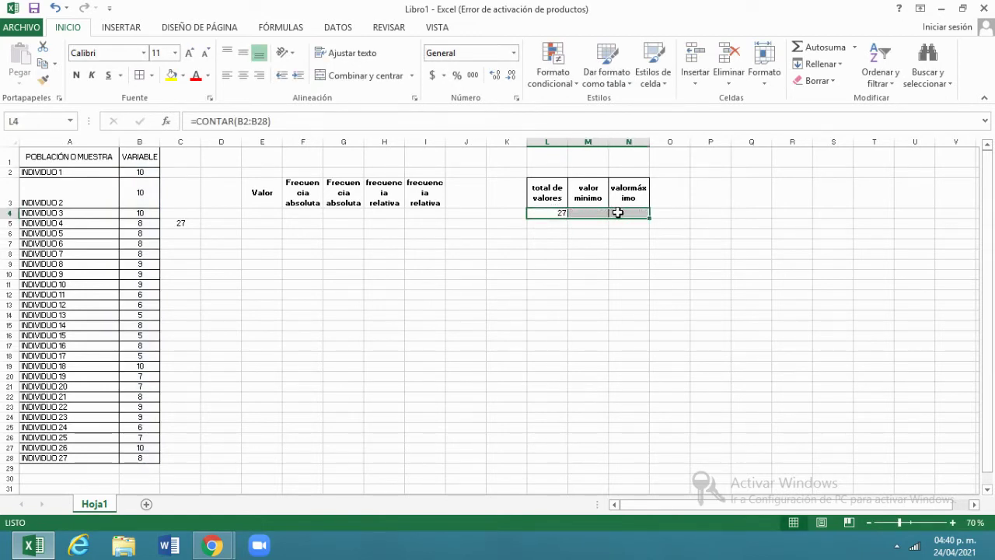
left_click(243, 76)
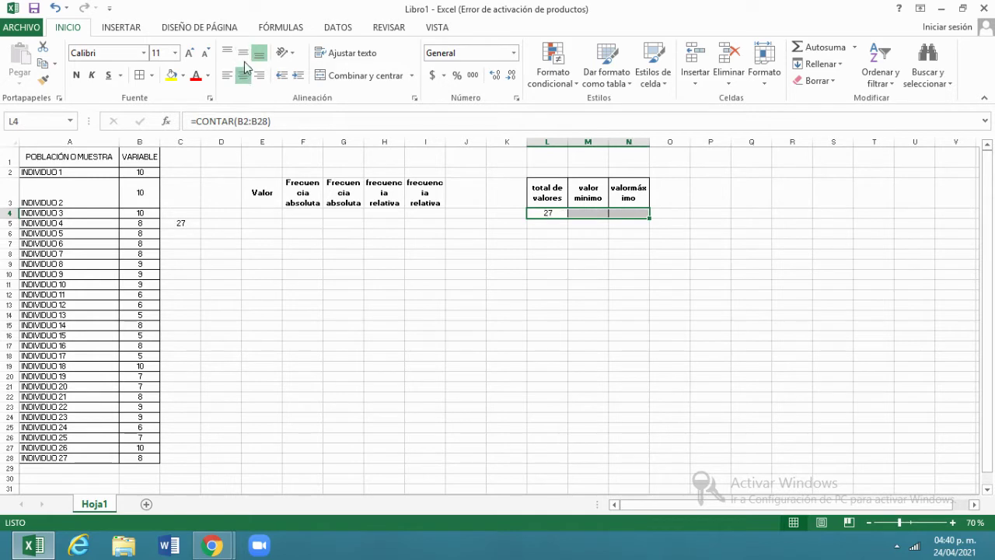
left_click(641, 234)
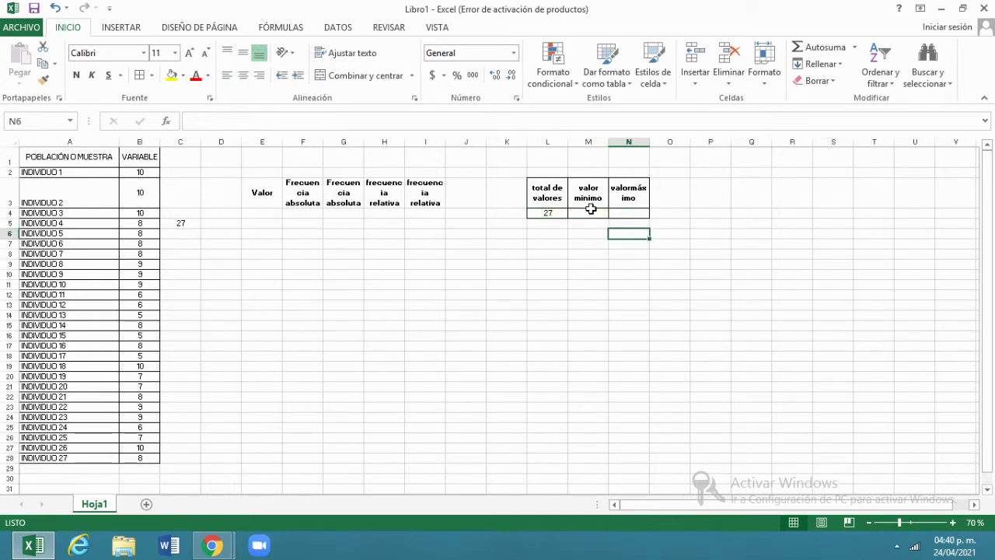
Calculate the minimum of the variable values in cell M4, under valor minimo, using MIN over the range B2:B28
left_click(591, 212)
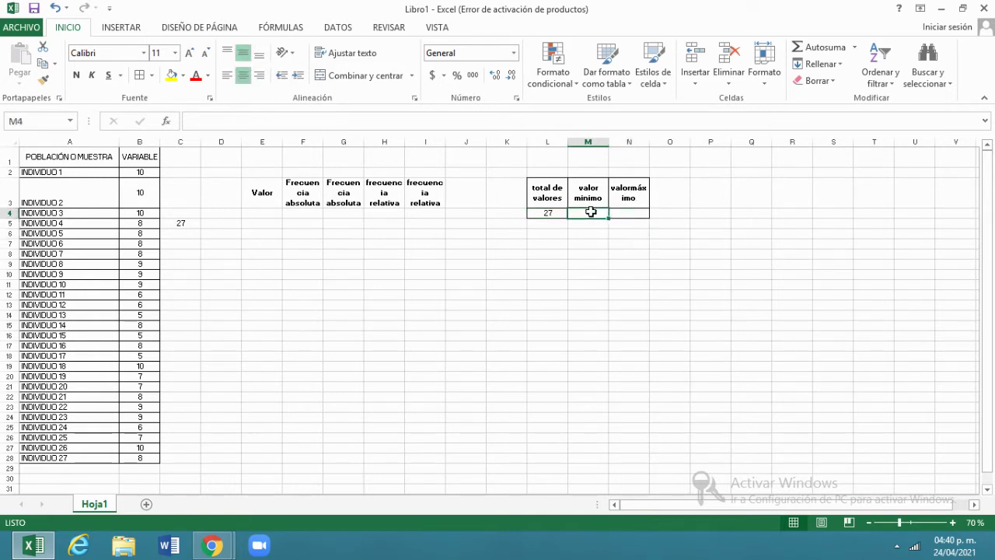
type("=")
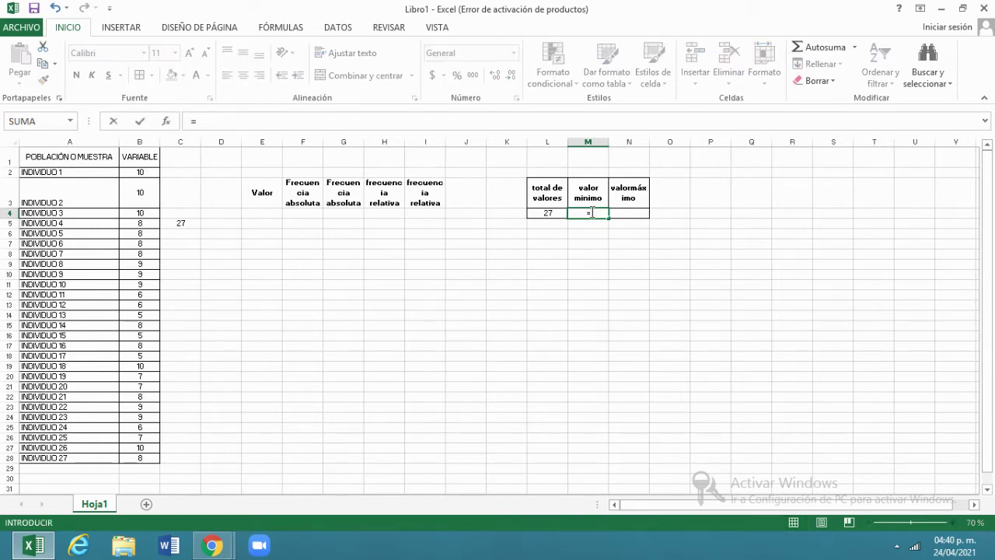
type("min")
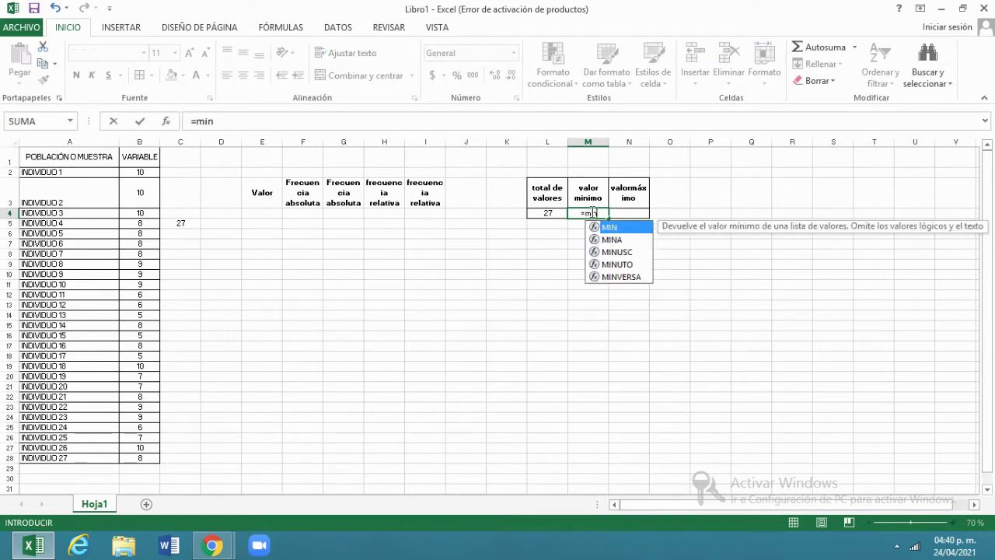
double_click(610, 227)
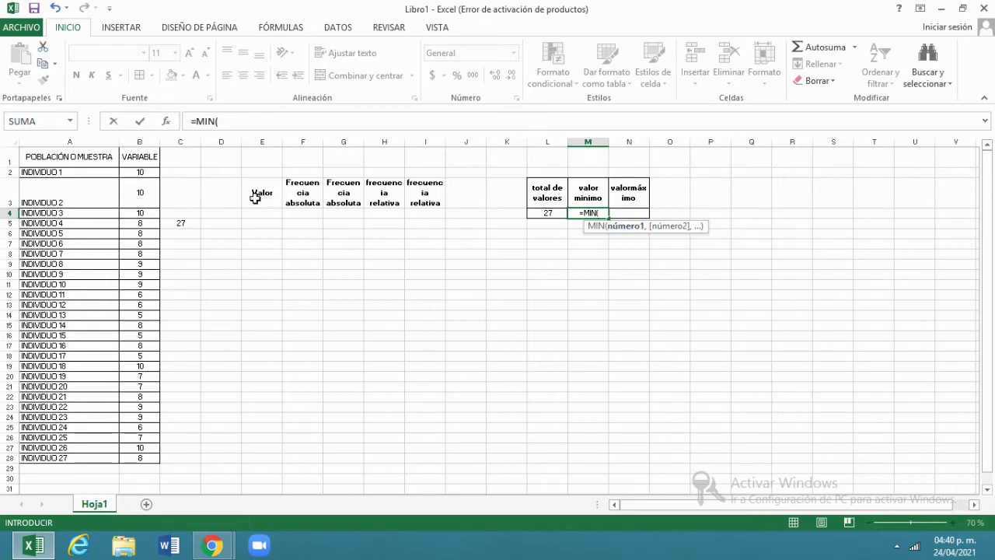
left_click_drag(140, 171, 146, 458)
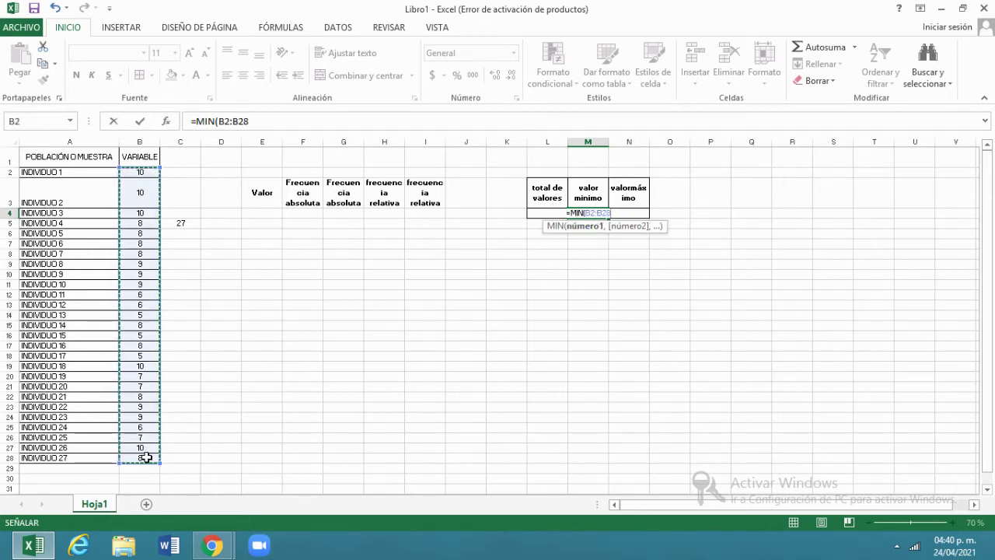
key("Return")
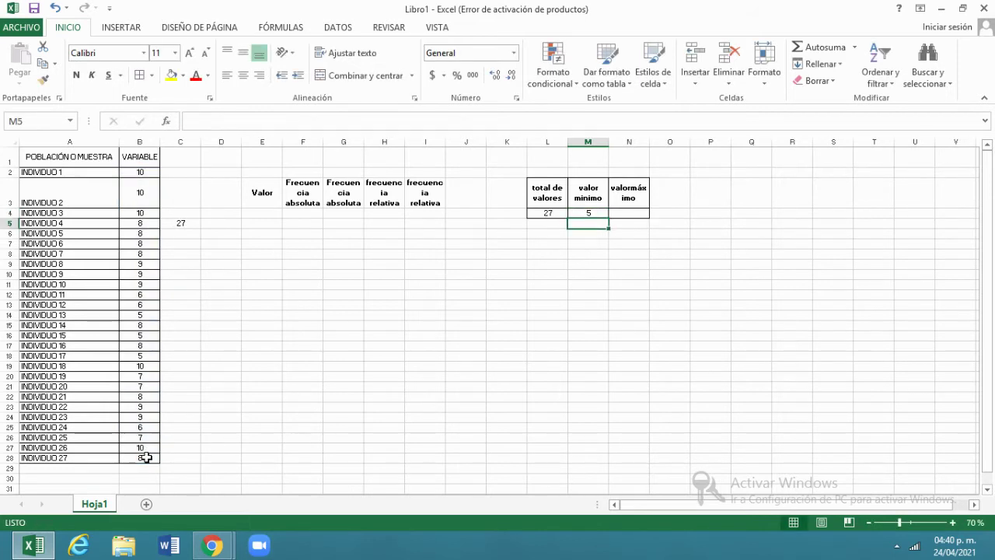
Calculate the maximum of the variable values in cell N4, under the maximum heading, using MAX over the range B2:B28
double_click(636, 216)
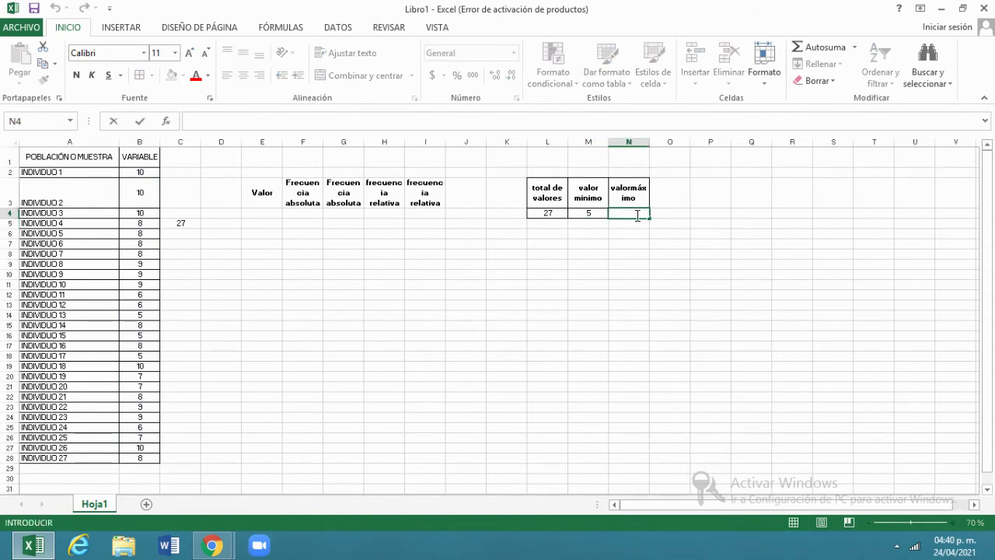
type("=")
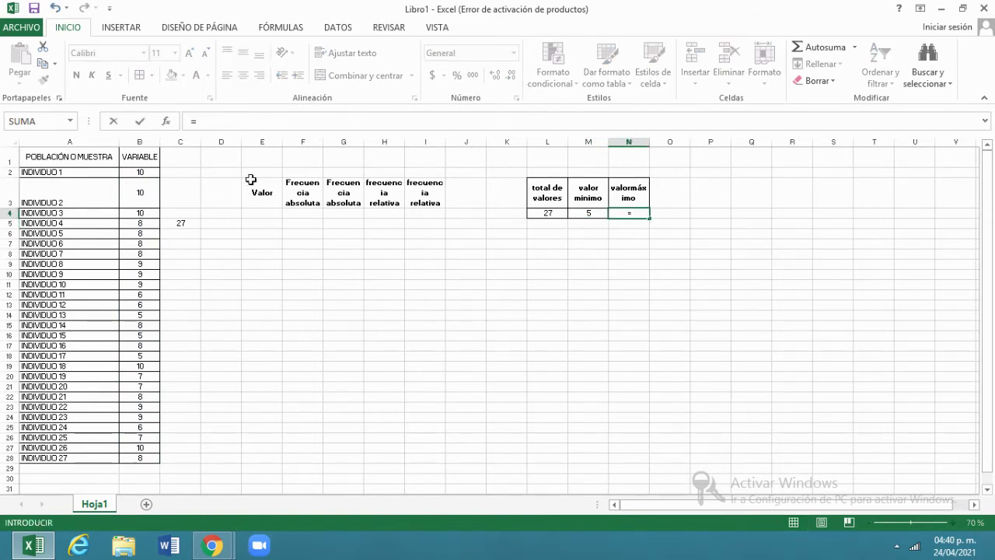
type("max")
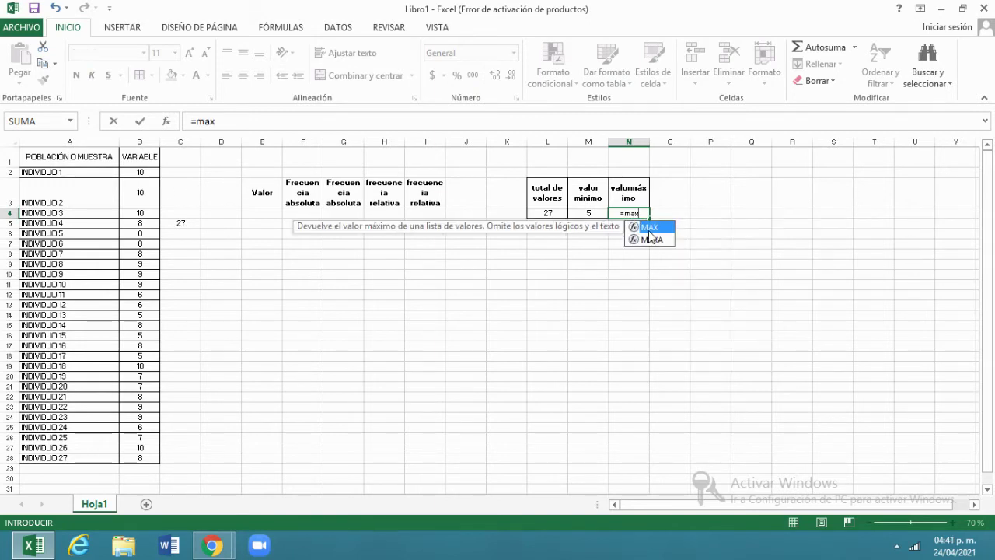
double_click(652, 228)
left_click_drag(151, 173, 147, 458)
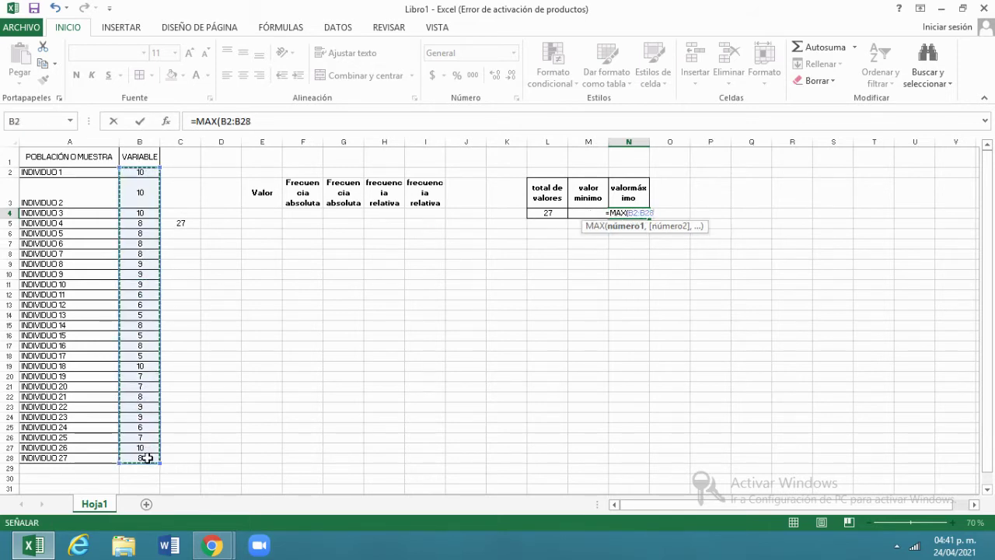
key("Return")
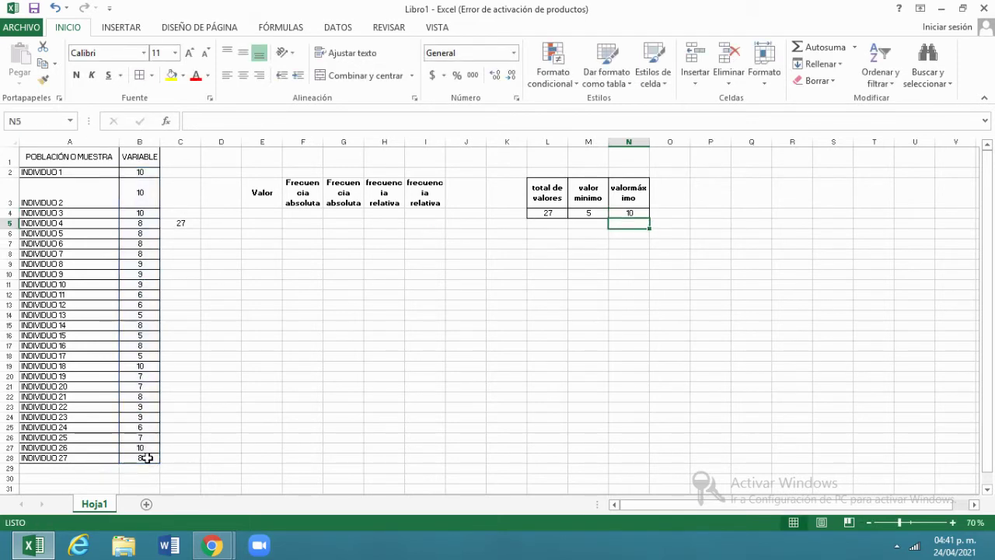
Insert a space in the heading in N3 so that it reads "valo rmáximo"
left_click(593, 212)
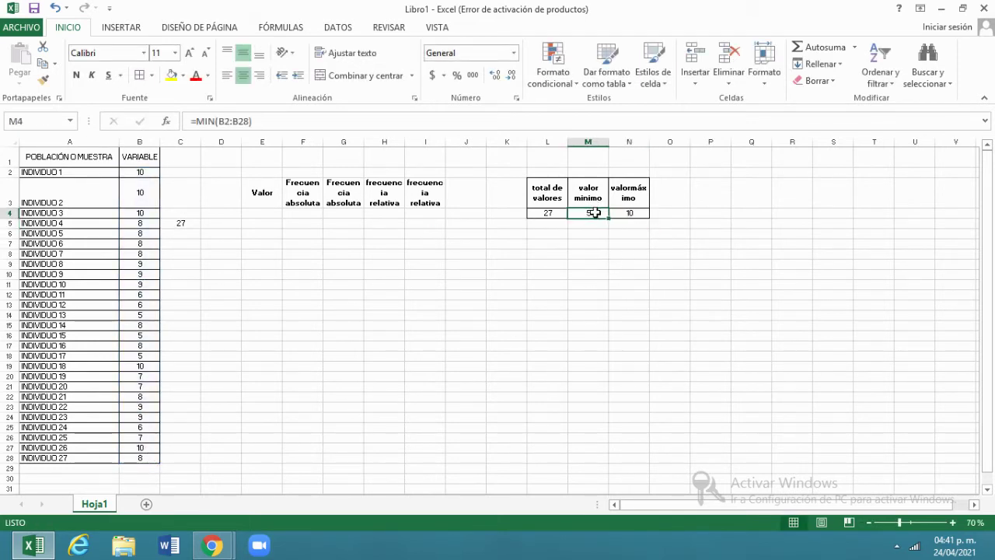
double_click(636, 188)
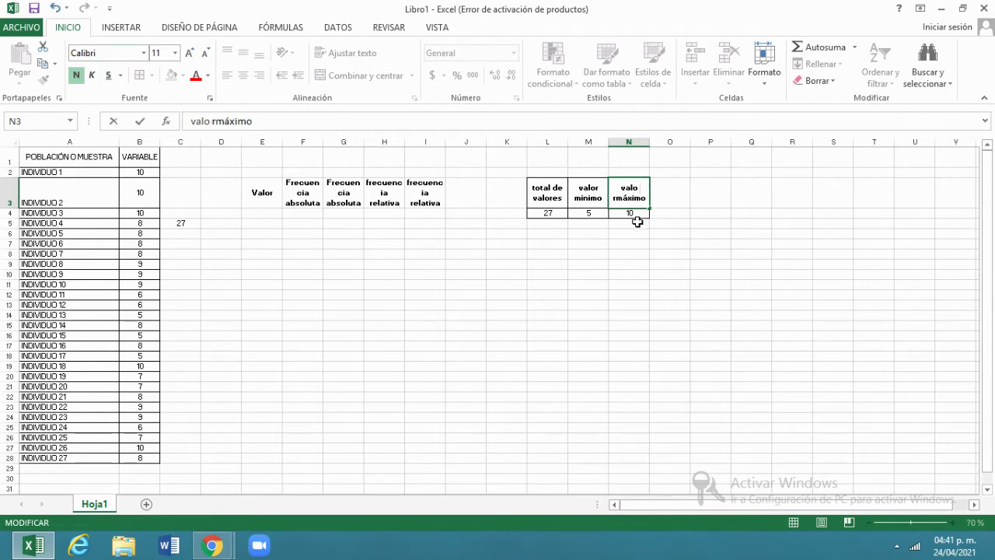
left_click(266, 210)
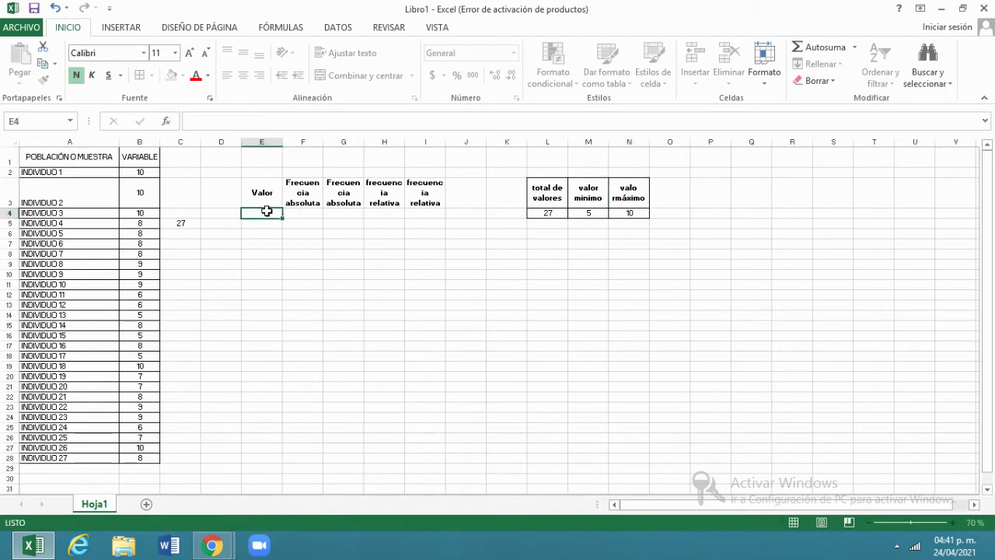
type("5")
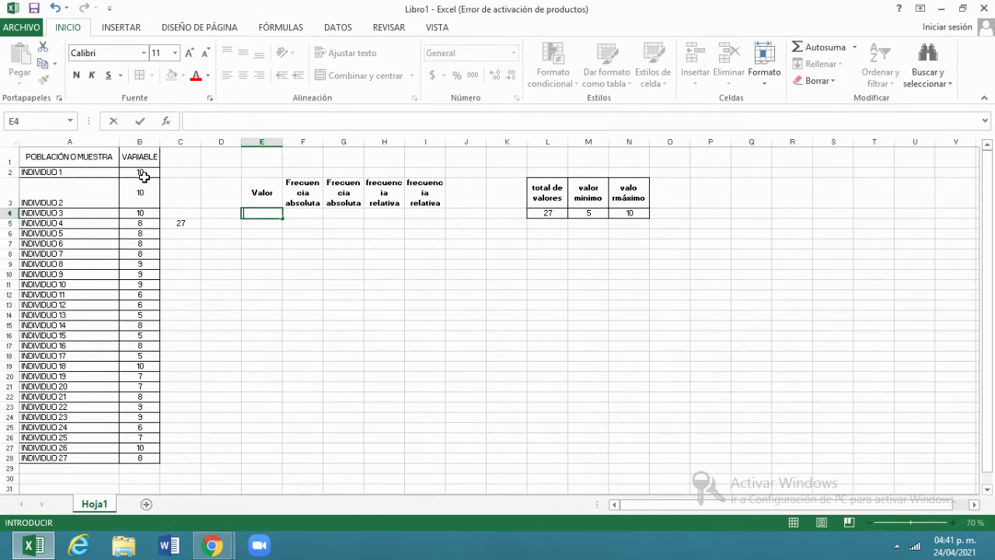
Copy the variable data in B2:B28 to column P from P2 as values only, and centre it horizontally and vertically
left_click_drag(147, 174, 145, 457)
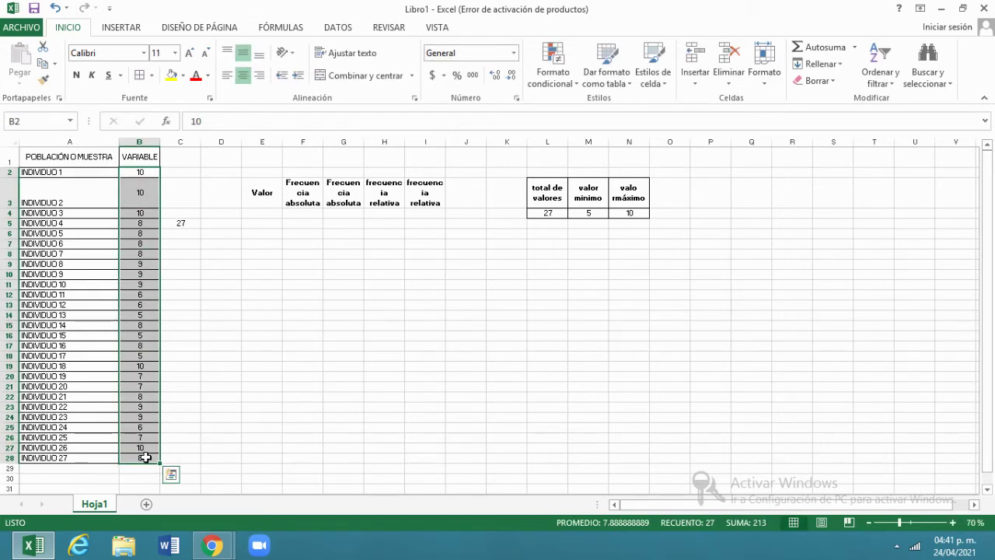
key("ctrl+c")
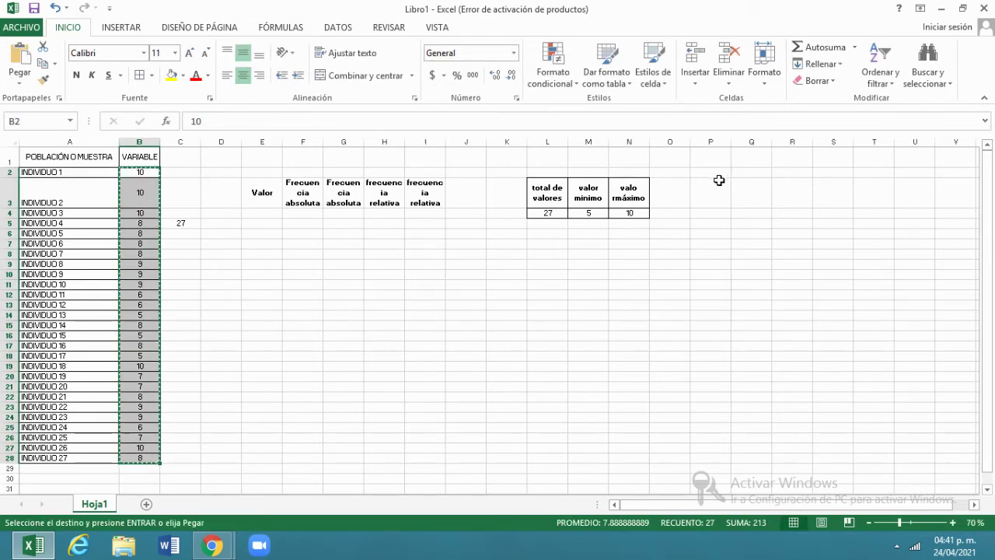
left_click(714, 172)
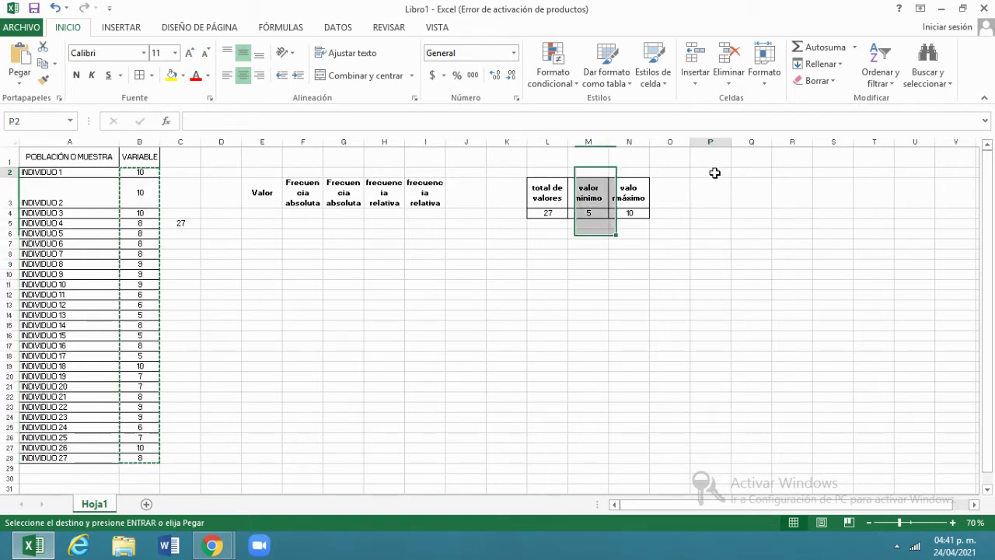
right_click(715, 173)
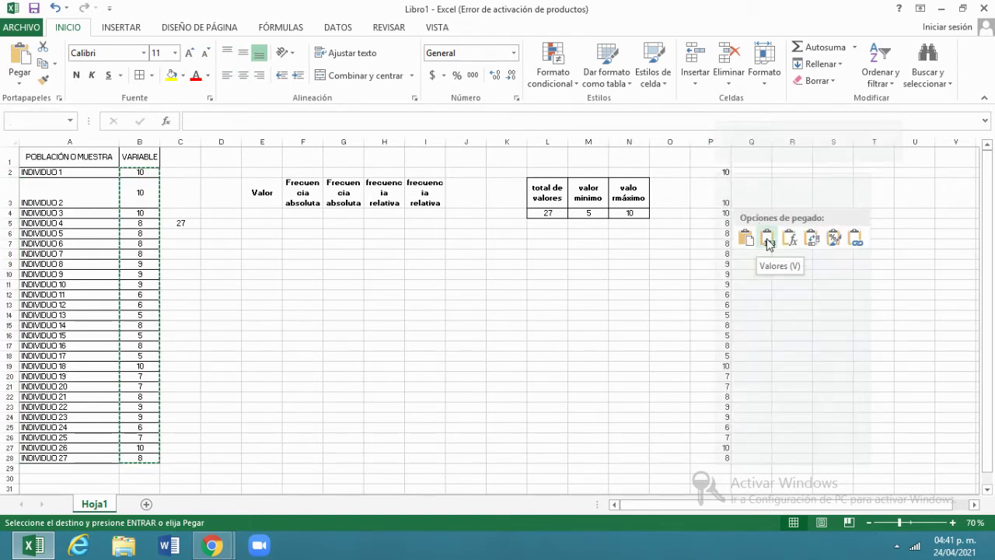
left_click(768, 241)
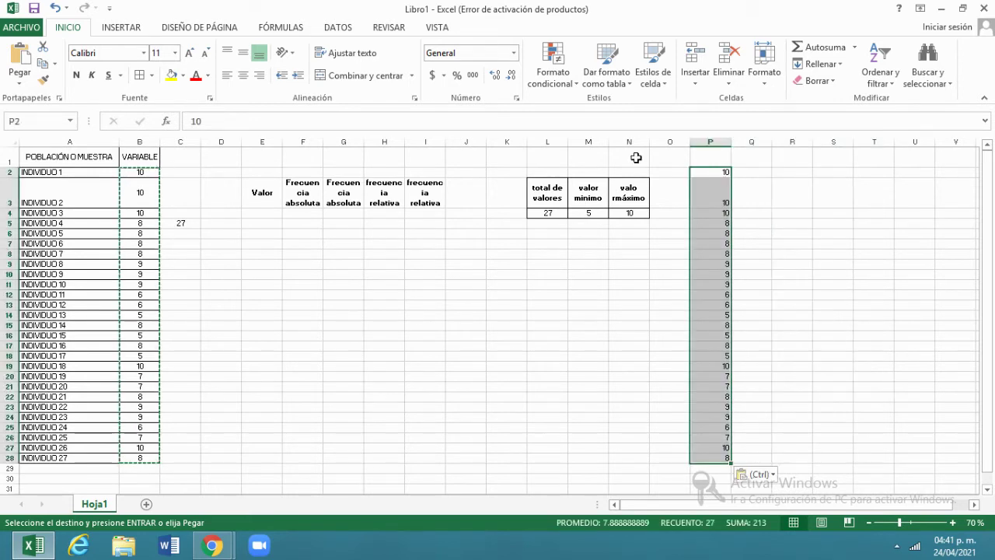
left_click(243, 75)
left_click(243, 53)
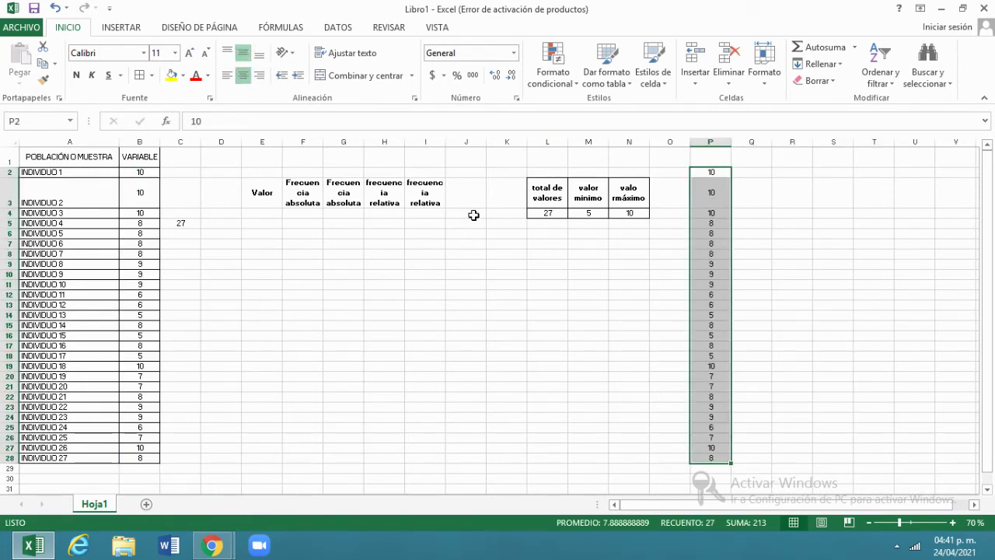
left_click(720, 171)
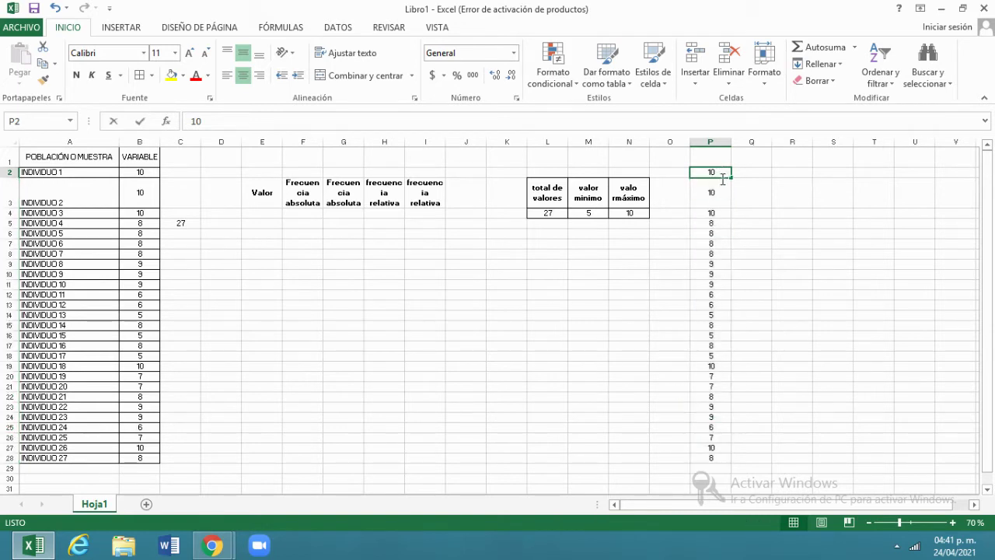
left_click(739, 254)
left_click_drag(716, 172, 563, 211)
left_click(857, 212)
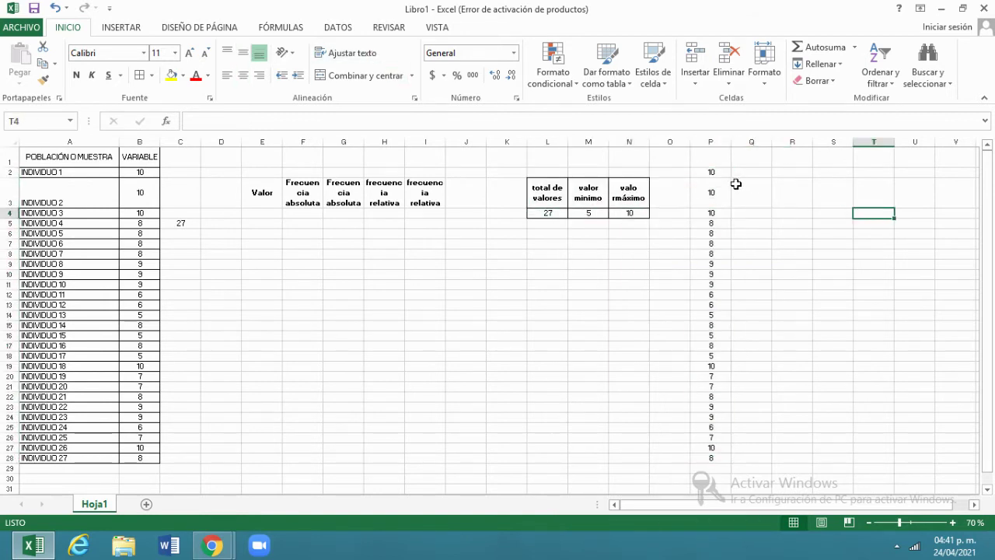
Remove the duplicate values from P2:P28 and sort the unique values in P2:P7 in ascending order
left_click_drag(713, 172, 715, 459)
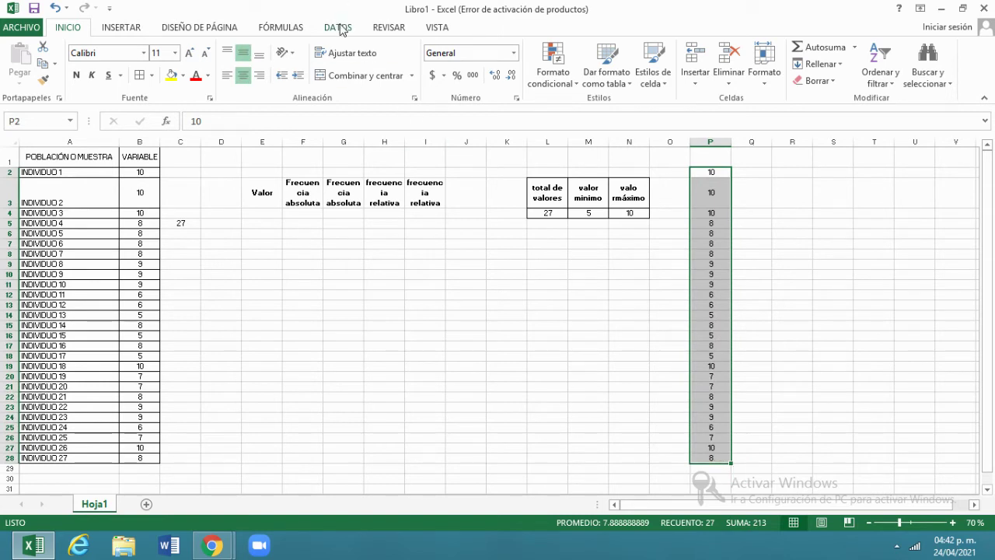
left_click(340, 28)
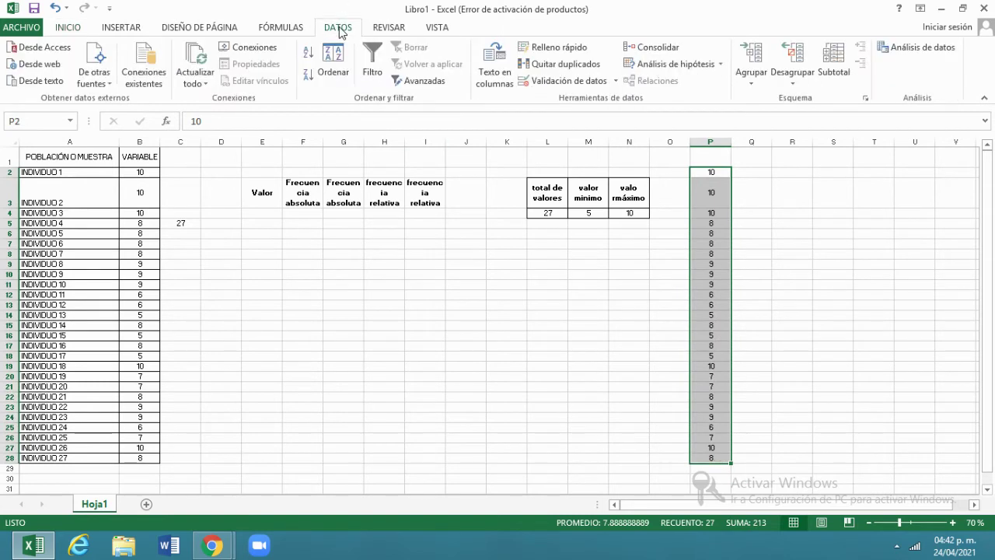
left_click(562, 64)
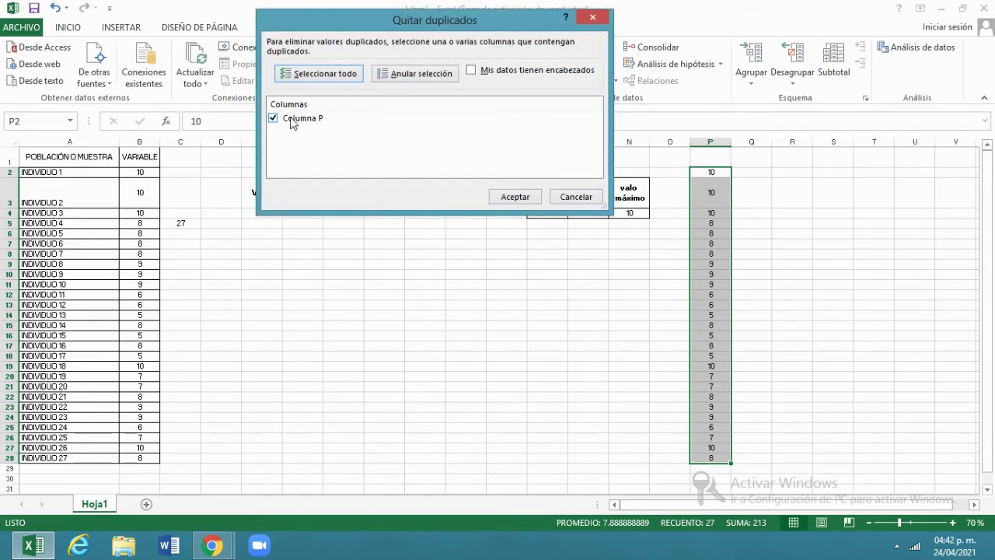
left_click(515, 196)
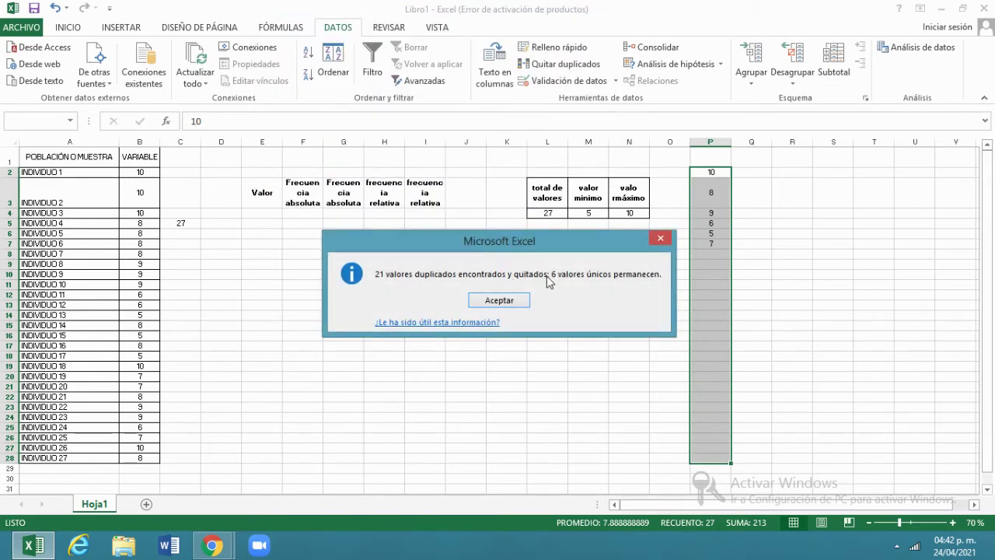
left_click(507, 301)
left_click(784, 223)
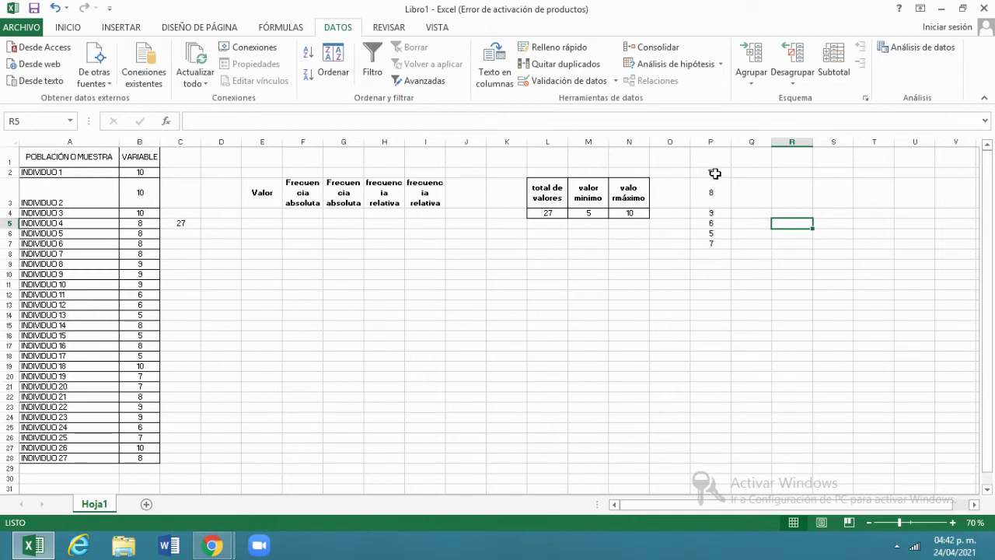
left_click_drag(715, 173, 716, 245)
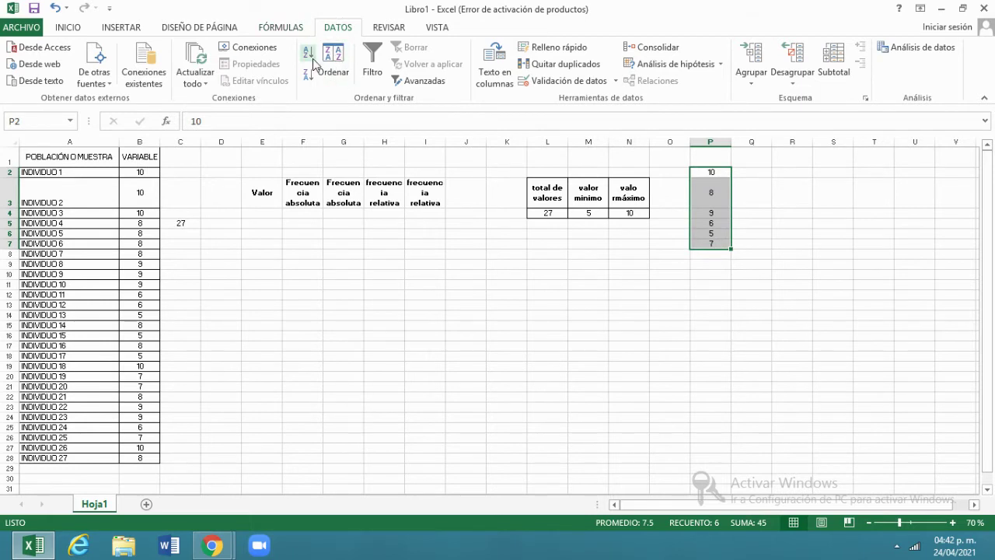
left_click(311, 60)
Move the sorted unique values from P2:P7 to the cells under the Valor heading, starting at E4
left_click_drag(708, 173, 709, 240)
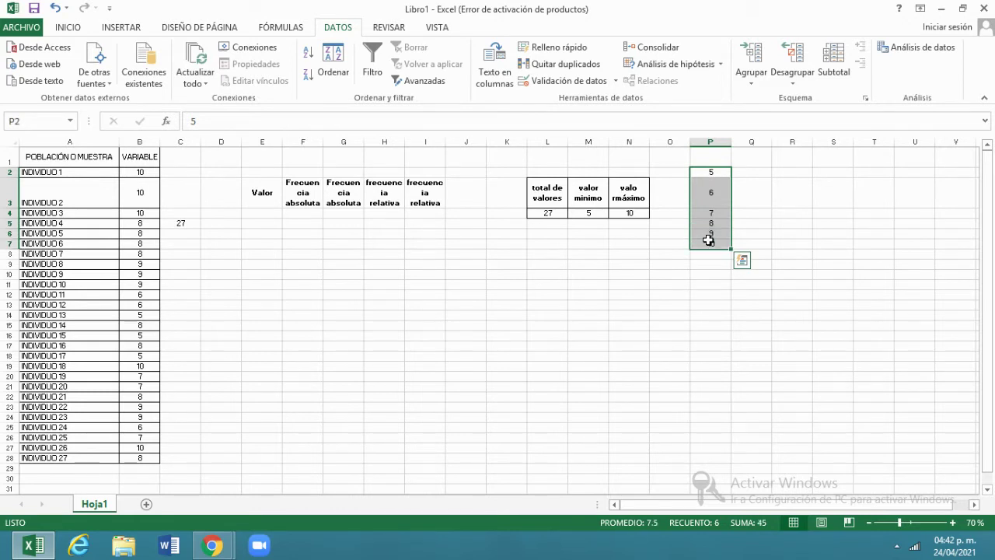
right_click(708, 215)
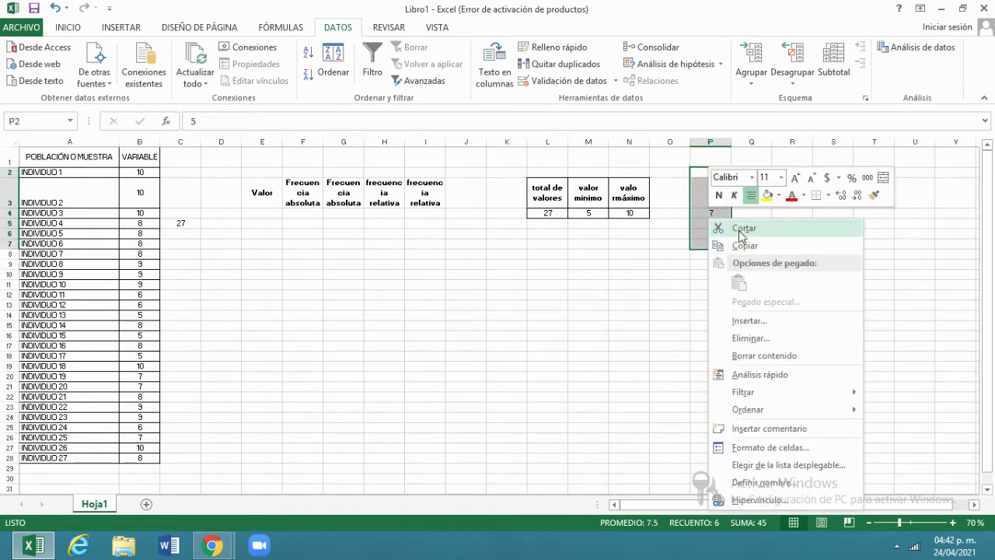
left_click(739, 228)
left_click(269, 213)
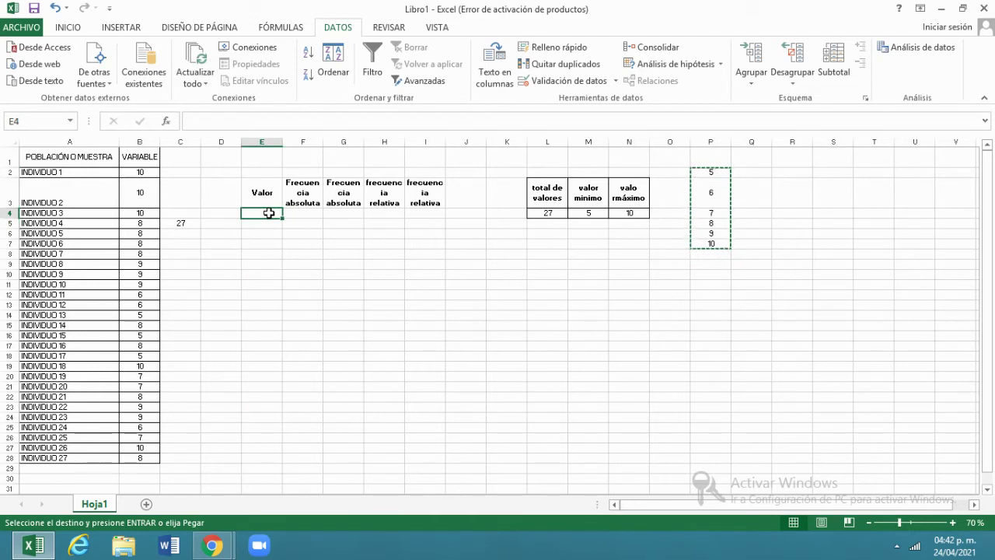
key("ctrl+v")
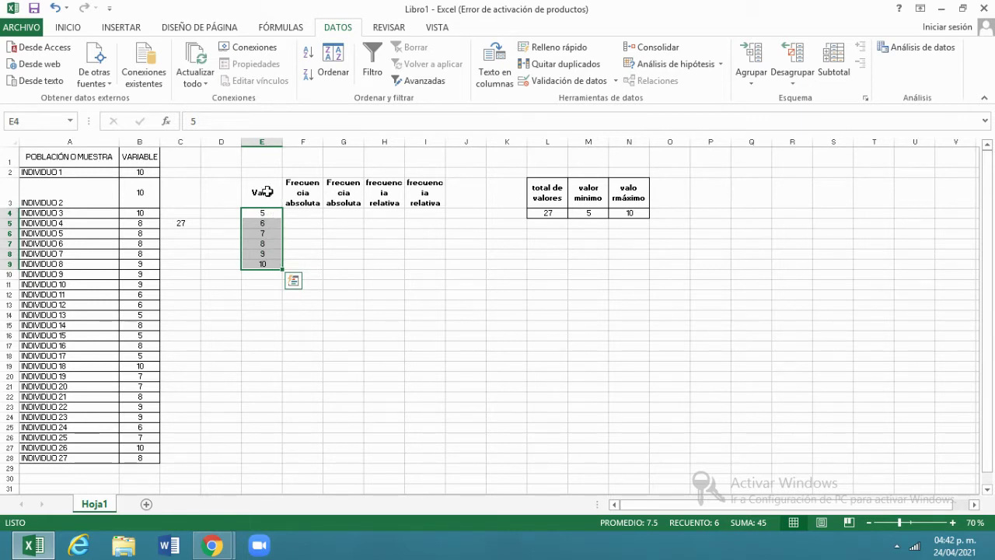
Apply all borders to the frequency table range E3:I10
left_click_drag(263, 193, 424, 277)
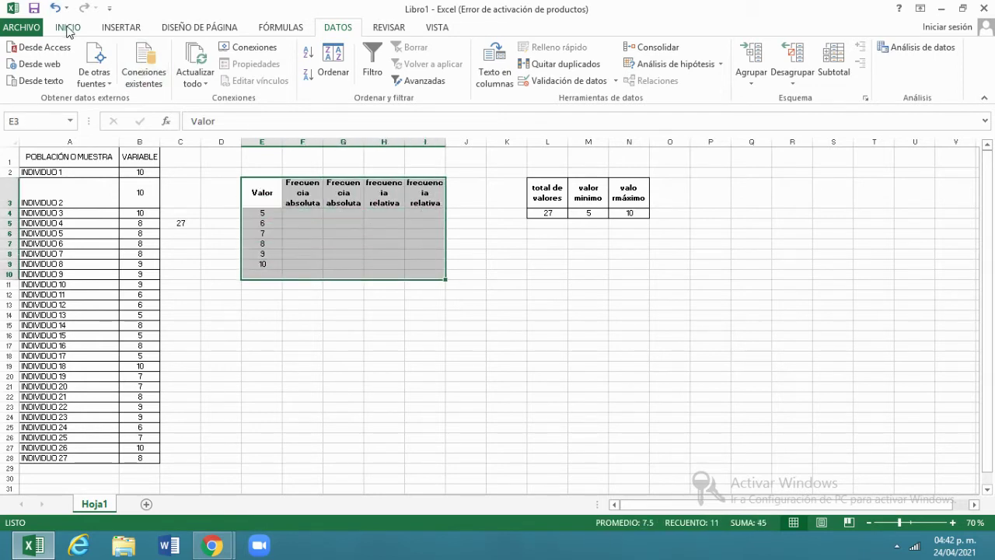
left_click(68, 28)
left_click(153, 75)
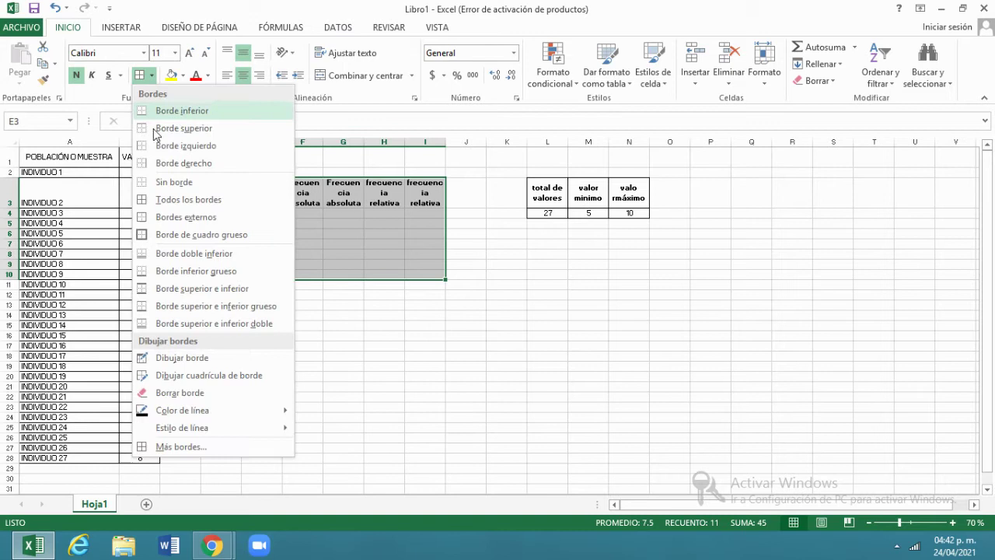
left_click(148, 204)
Enter "total" in E10 below the values, centre it horizontally and vertically, and make it bold
left_click(274, 275)
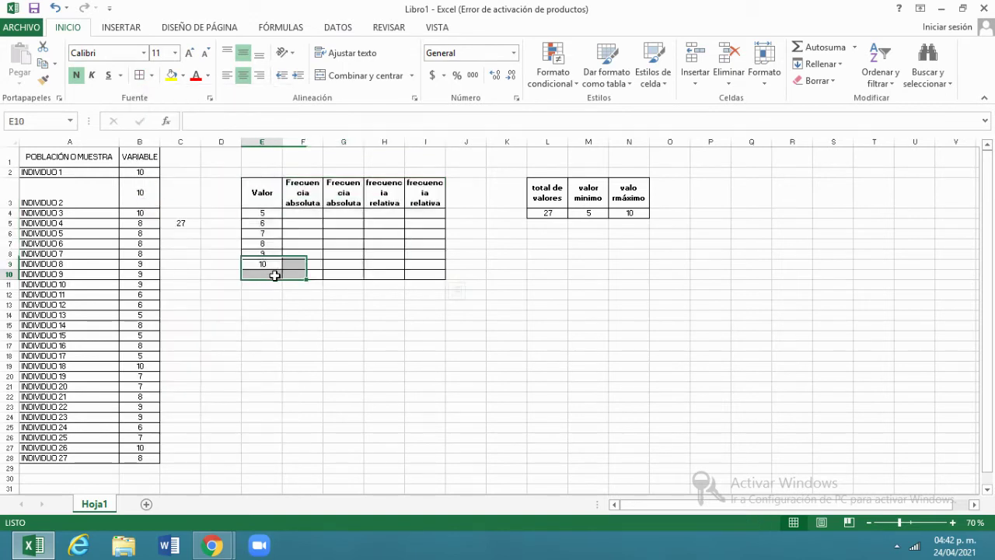
type("total")
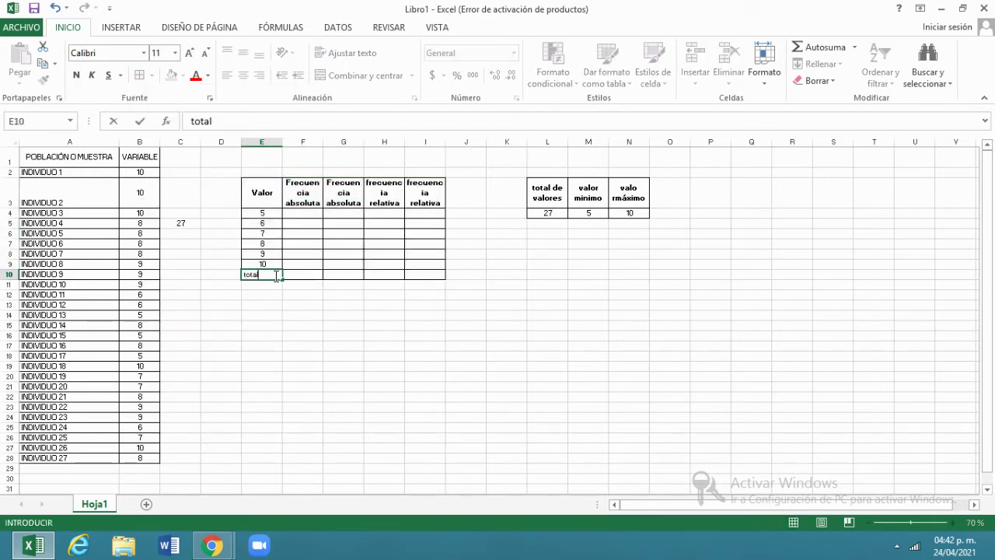
key("Return")
left_click(274, 275)
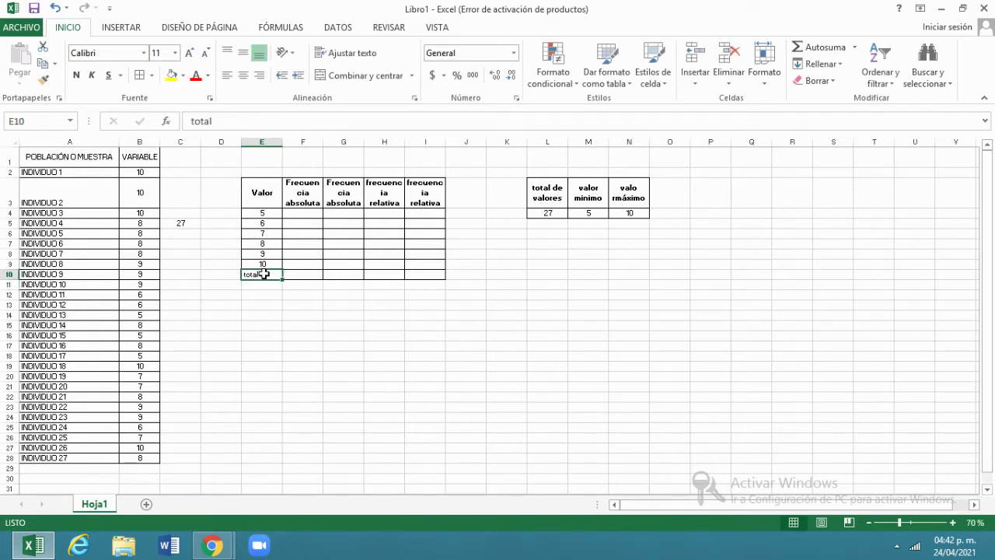
left_click(244, 75)
left_click(243, 52)
left_click(76, 74)
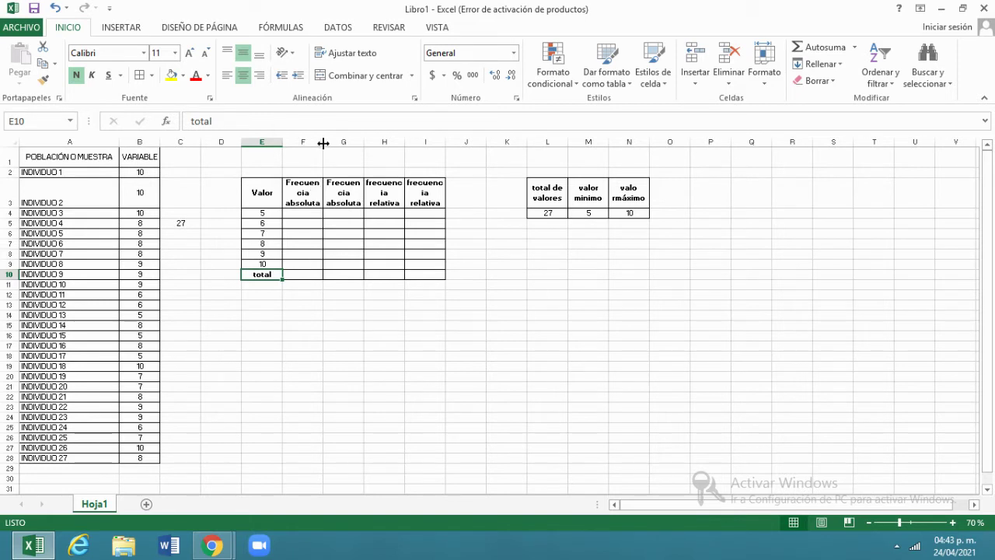
Widen columns F to I so that the frequency headings fit without breaking words
left_click_drag(322, 143, 436, 143)
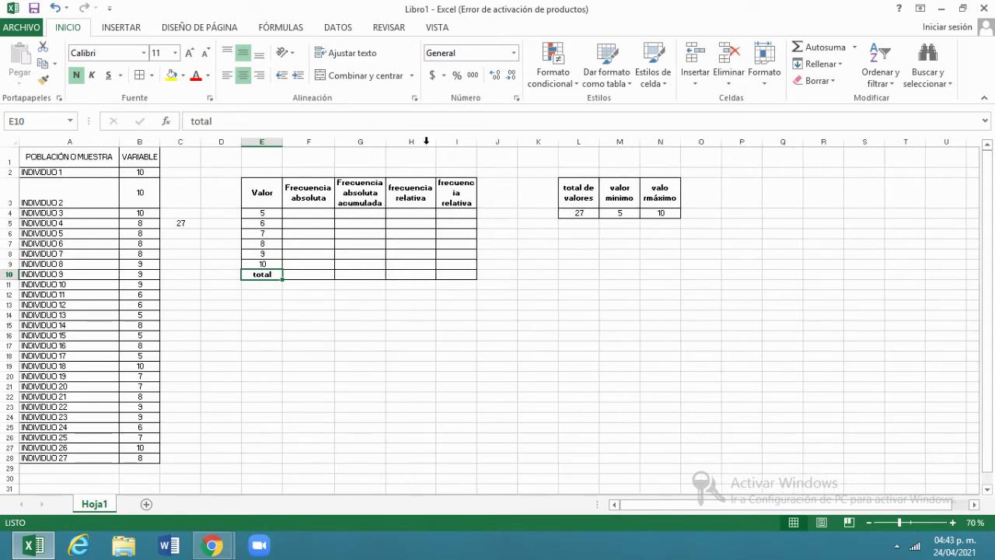
double_click(477, 141)
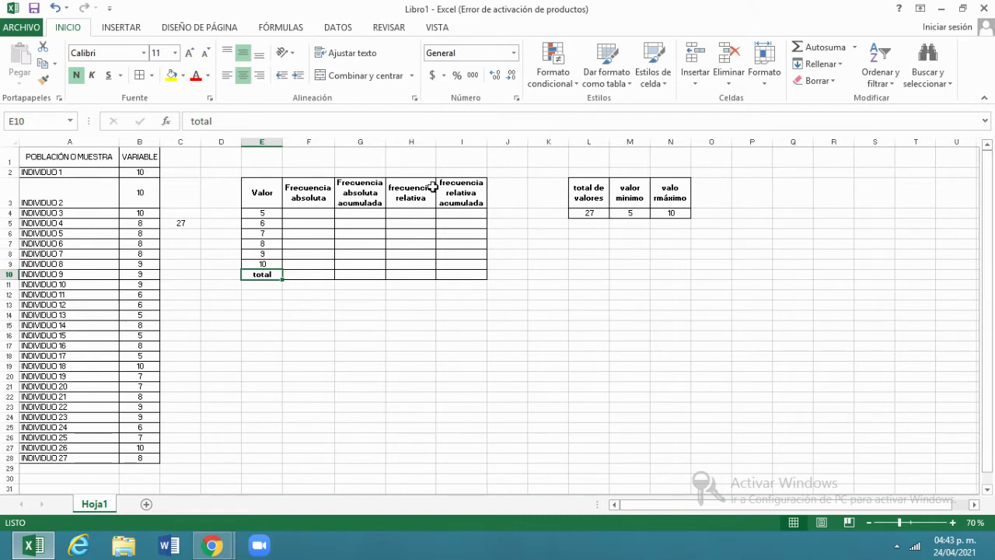
Calculate the absolute frequency of the first value in F4 with =CONTAR.SI(B2:B28,E4)
left_click(310, 215)
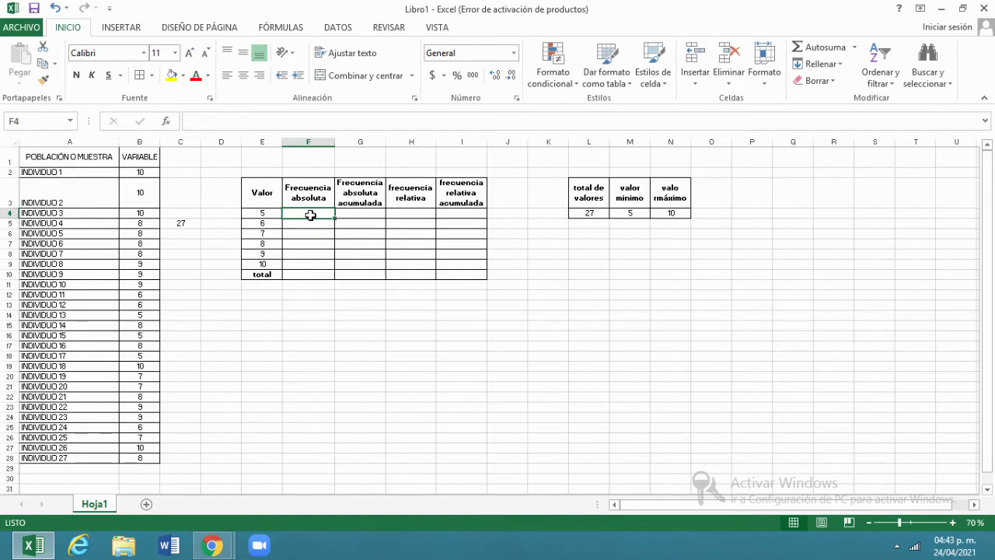
left_click(267, 213)
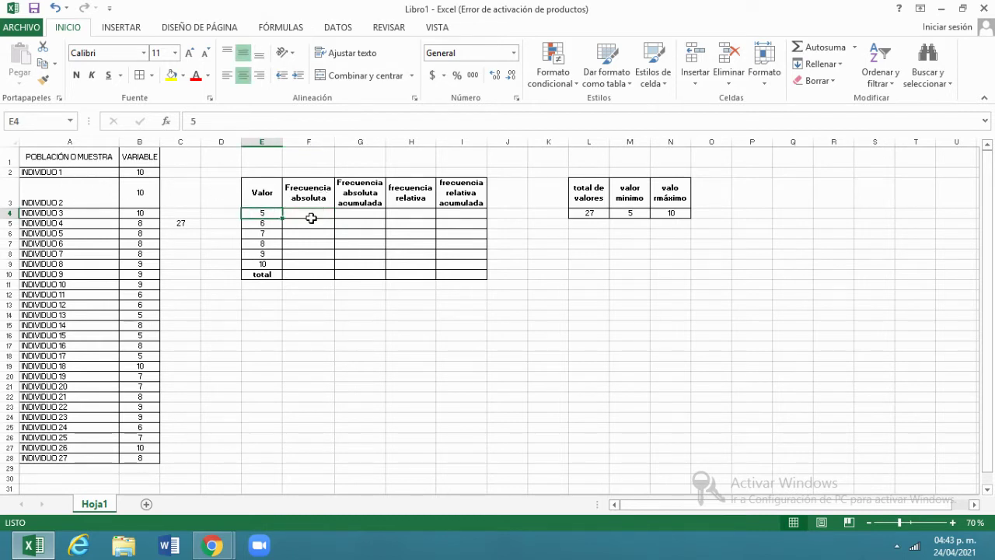
left_click(320, 214)
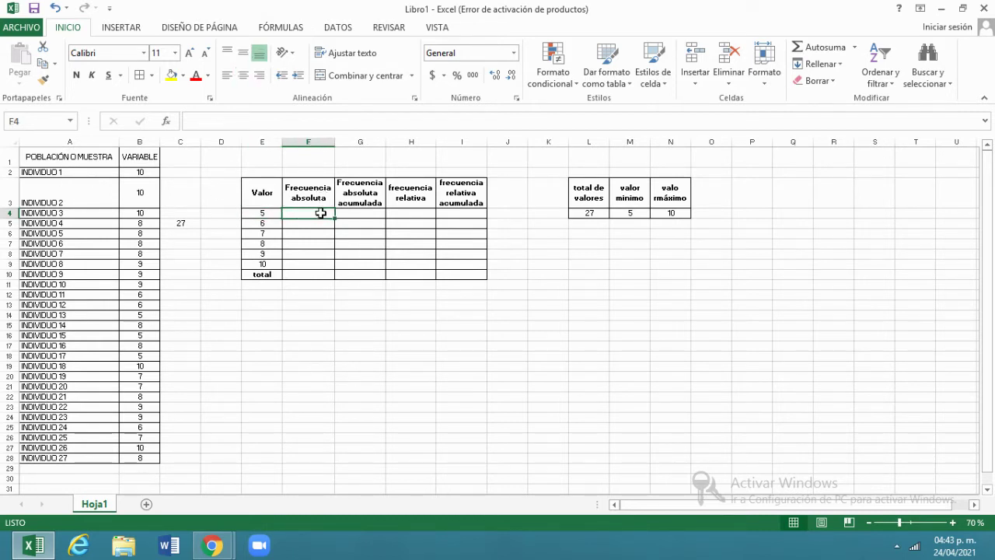
type("=")
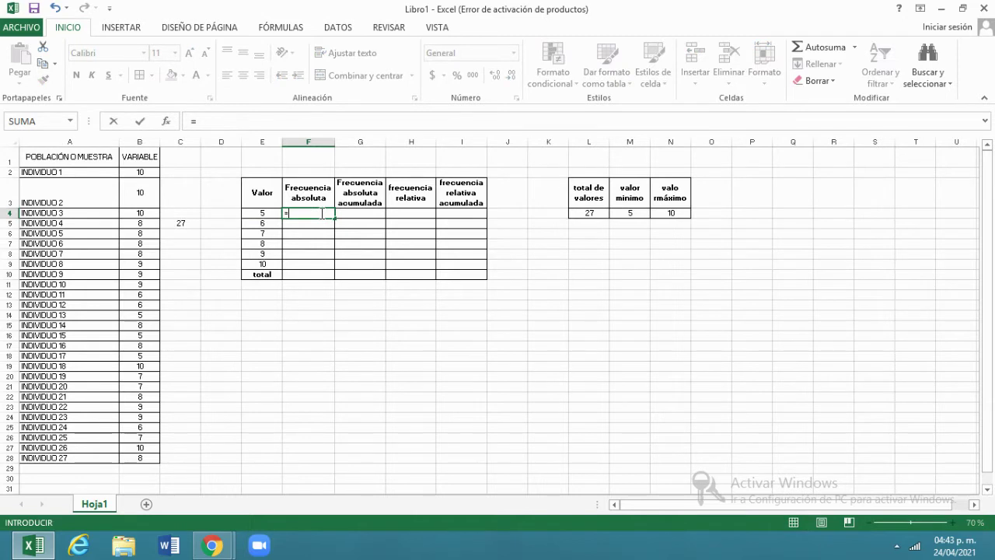
type("cont")
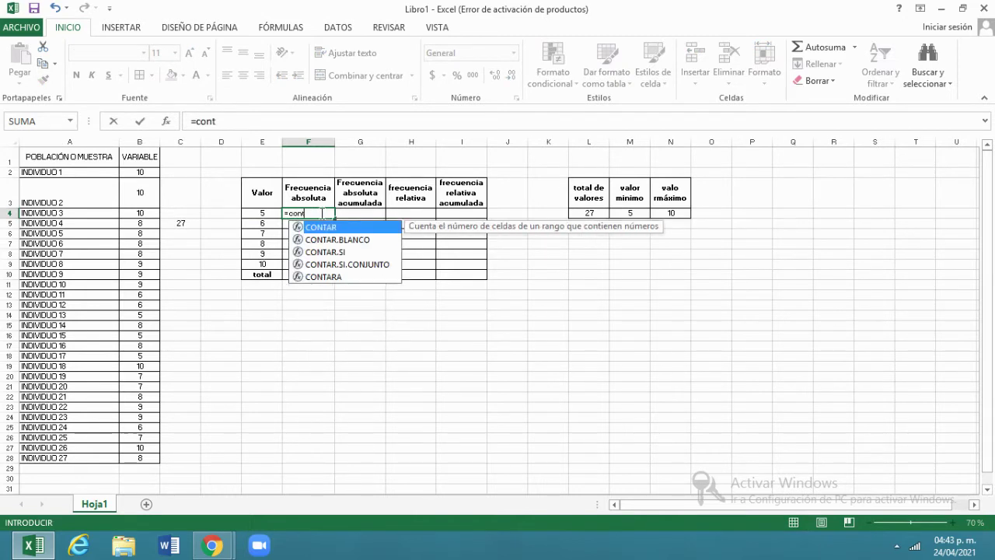
type("ar.si")
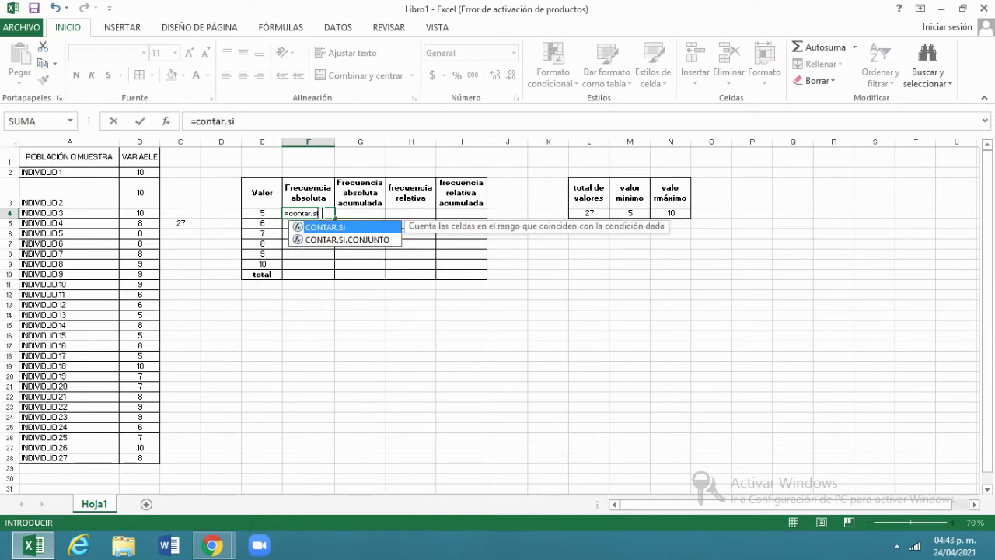
double_click(347, 228)
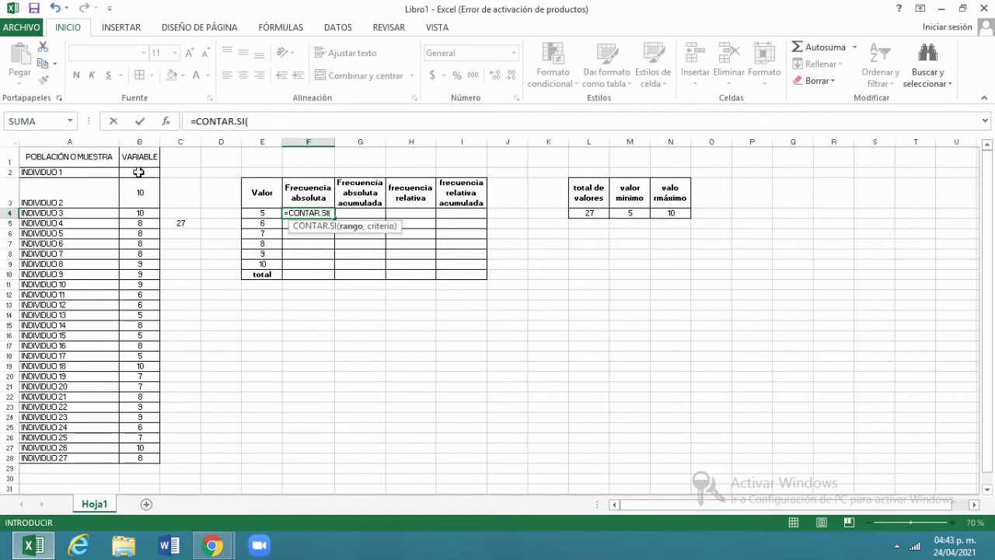
left_click_drag(138, 172, 139, 187)
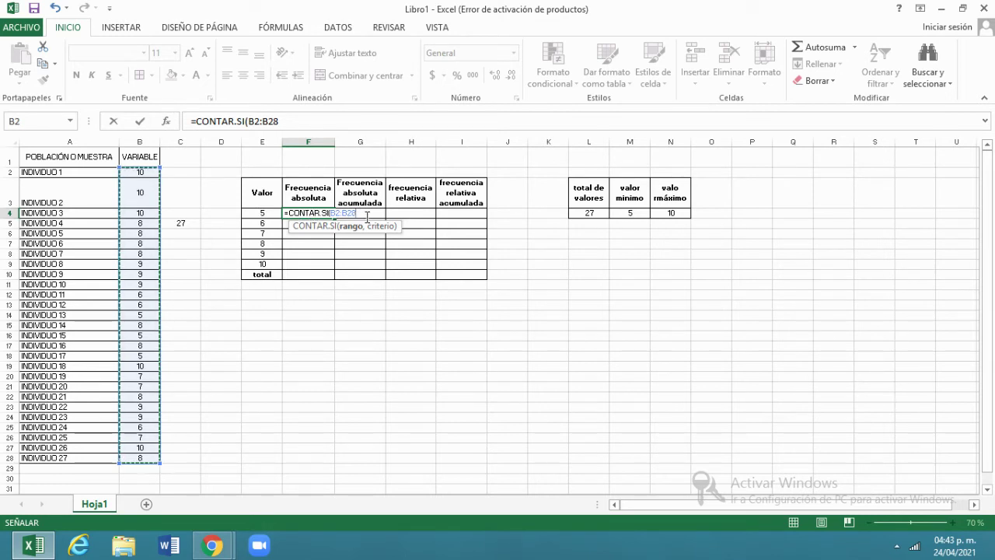
type(",")
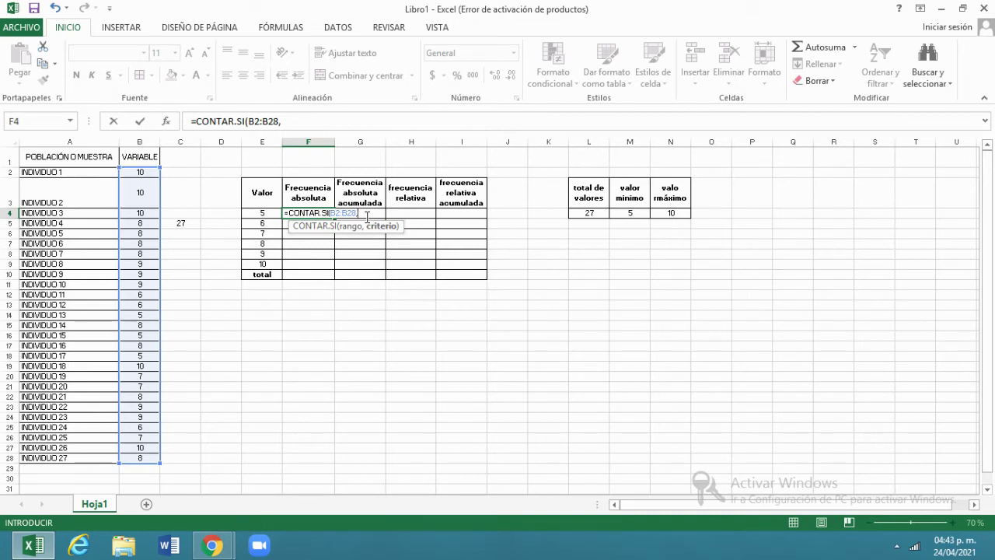
left_click(270, 214)
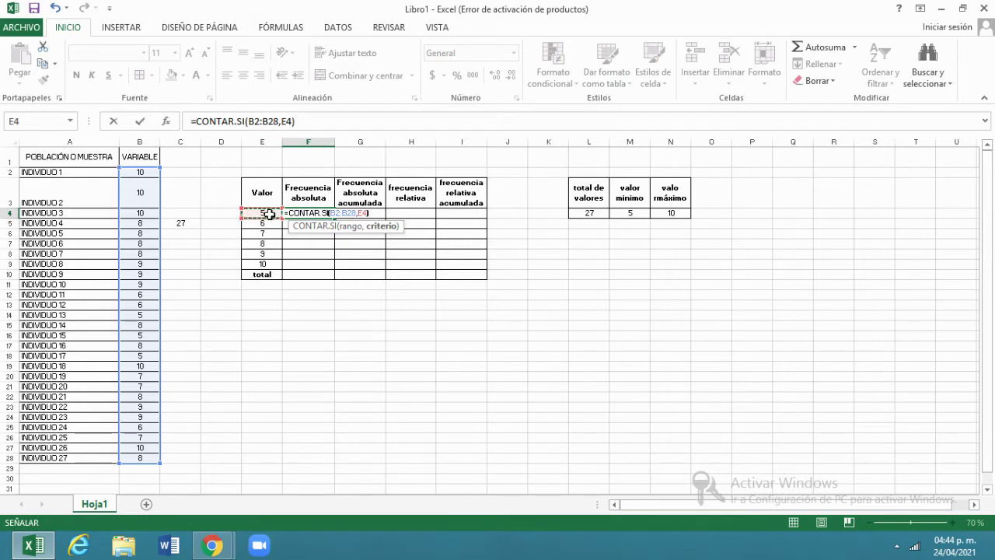
key("Return")
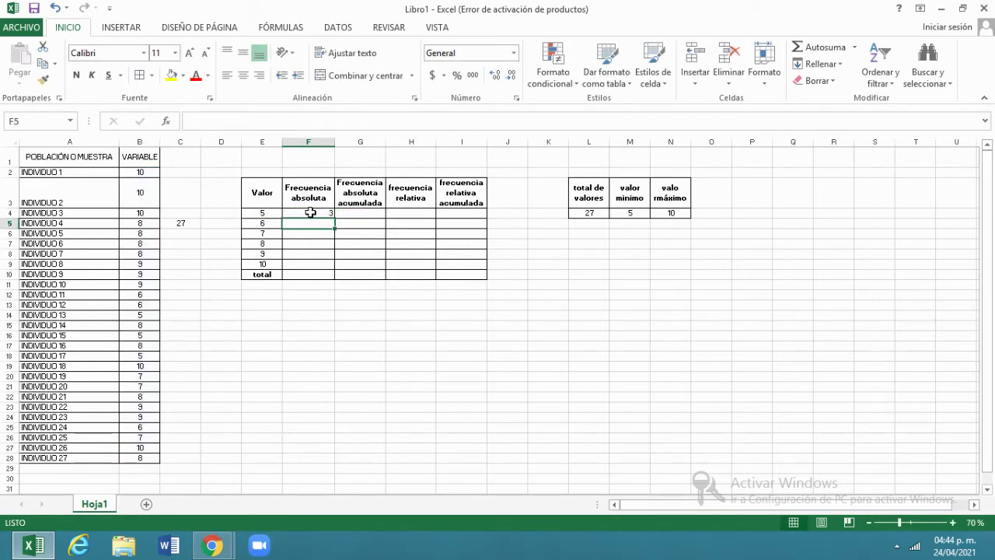
Centre the absolute frequency cells F4:F10 horizontally and vertically
left_click_drag(310, 213, 314, 270)
left_click(243, 74)
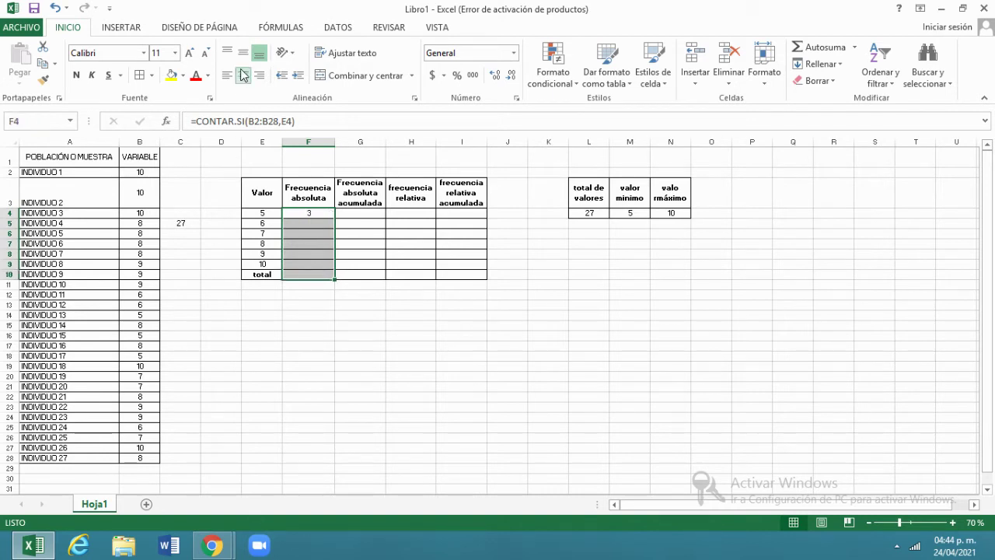
left_click(243, 52)
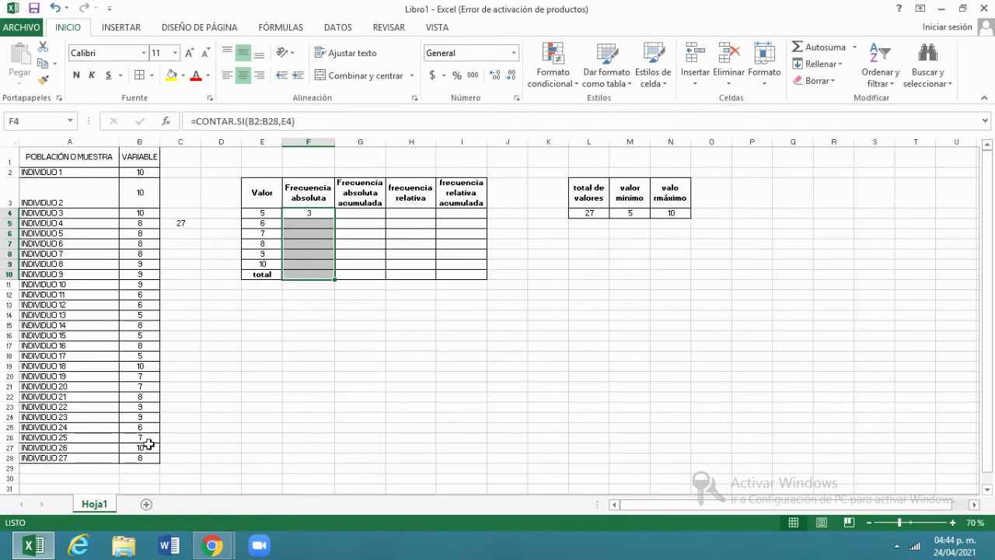
Check the occurrences of the value 5 in the variable column against the frequency in F4
left_click(151, 358)
left_click(144, 334)
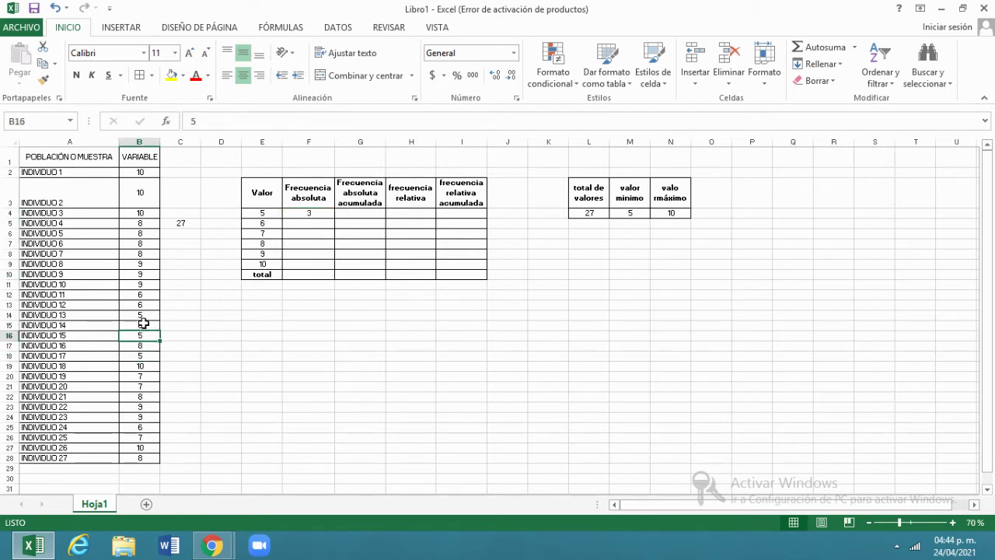
left_click(144, 314)
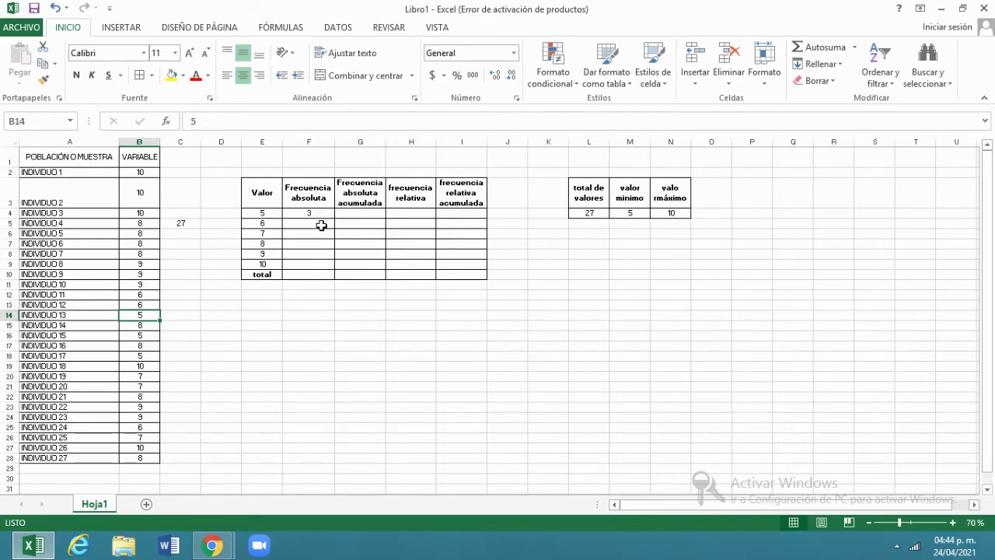
Fill the CONTAR.SI formula from F4 down to F9 and check the copied formulas in F5 and F6
double_click(314, 224)
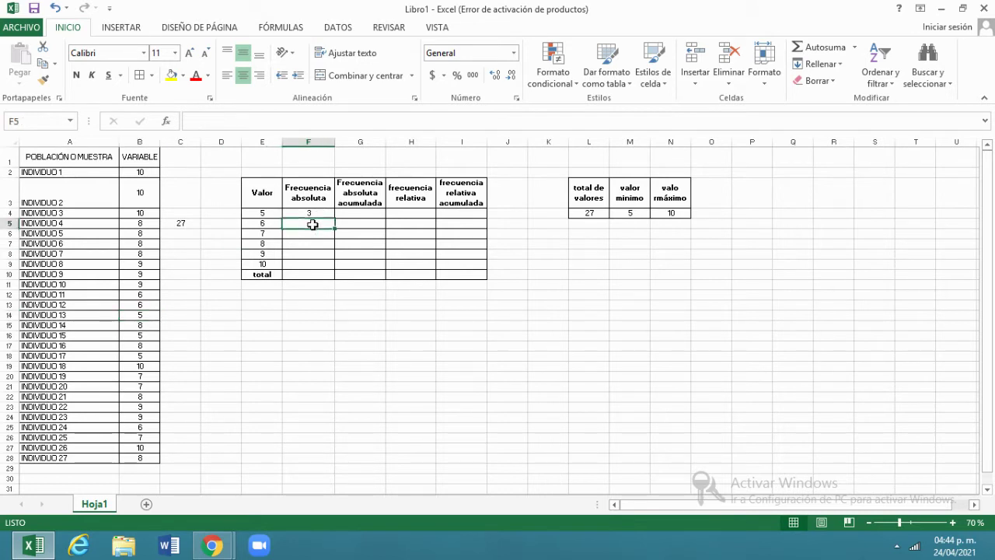
key("Return")
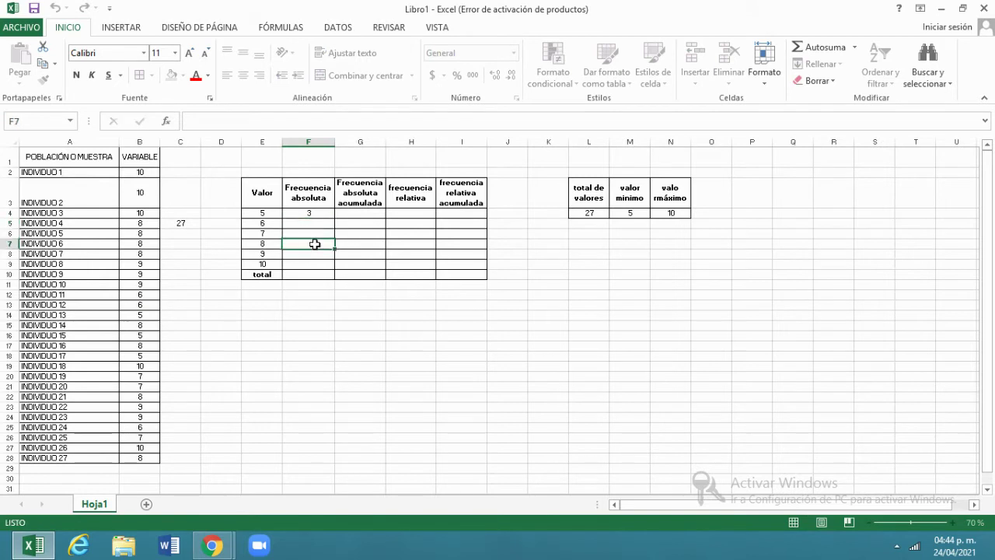
left_click(318, 214)
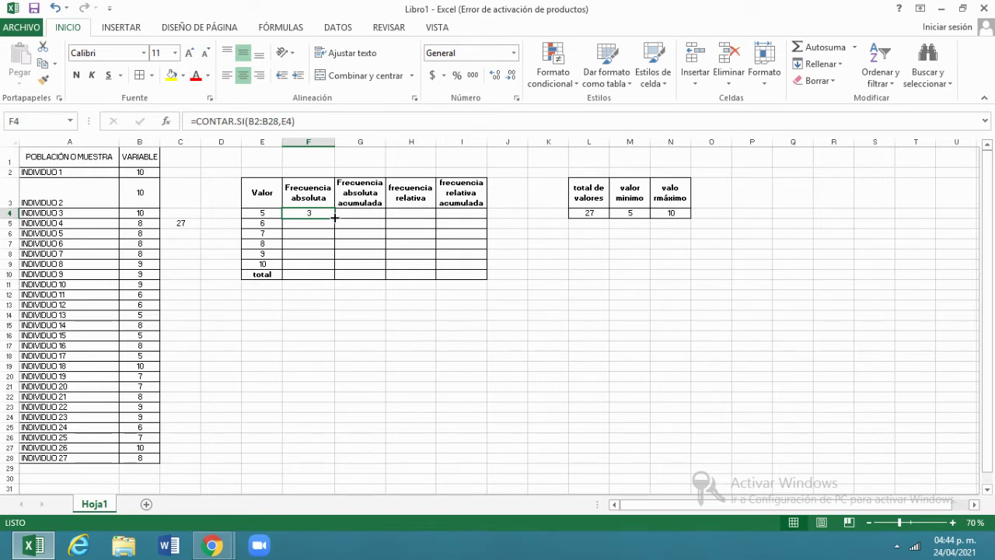
left_click_drag(334, 218, 335, 268)
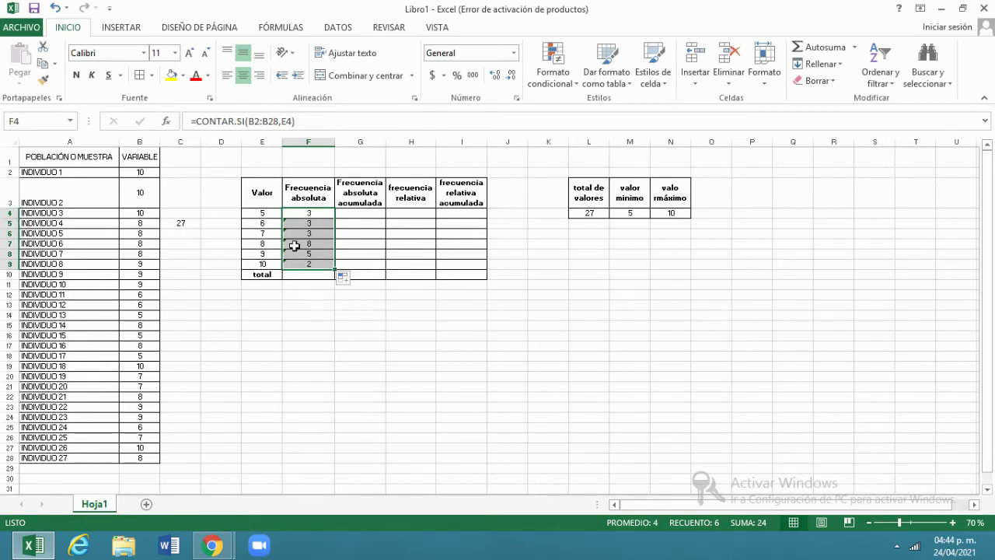
left_click(318, 223)
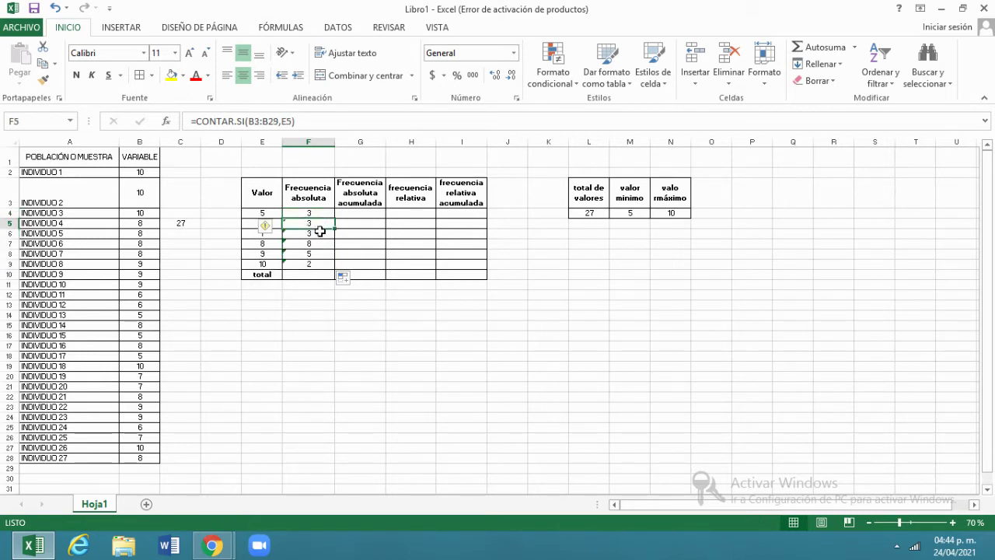
left_click(319, 234)
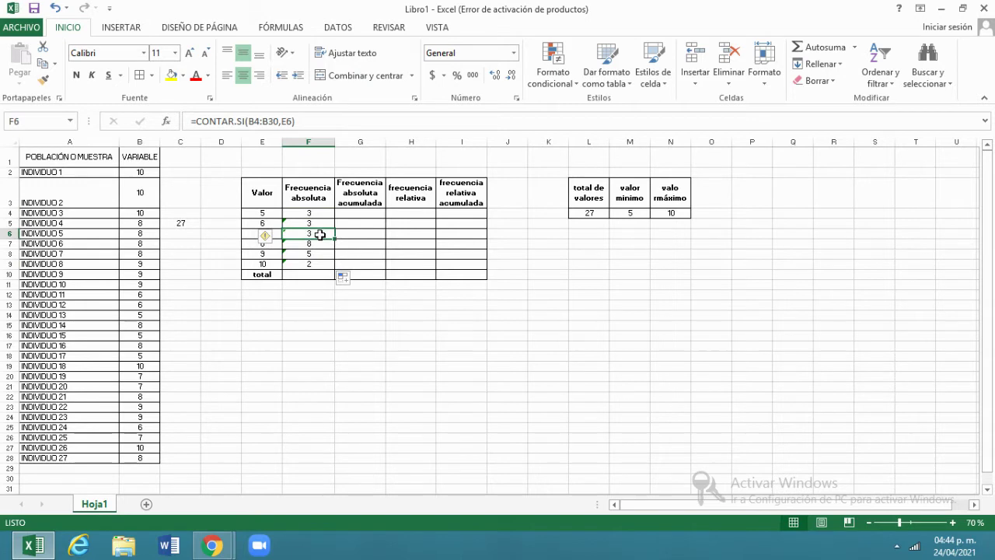
Total the absolute frequencies F4:F9 in F10 with AutoSum and compare the sum with the count in C5
left_click(314, 274)
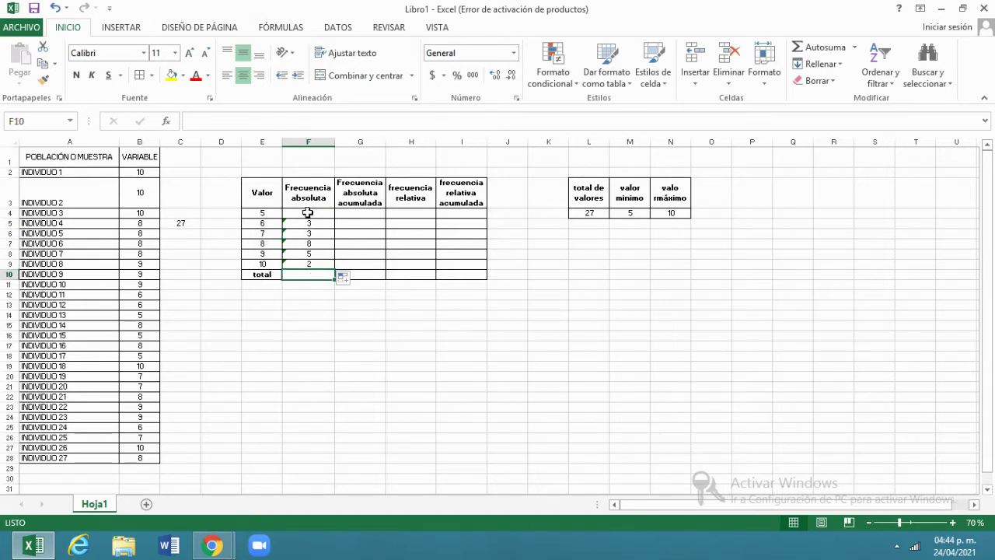
left_click_drag(306, 213, 311, 262)
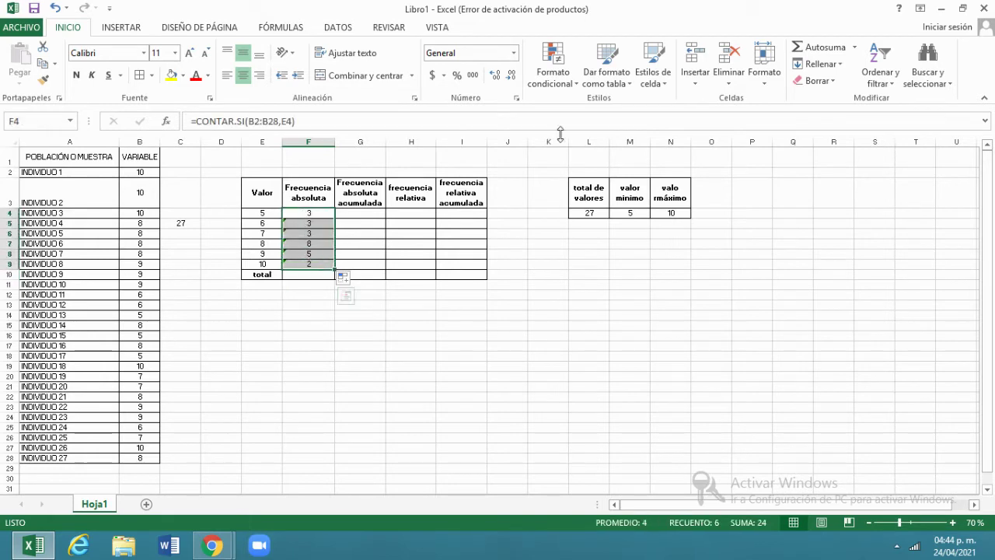
left_click(826, 51)
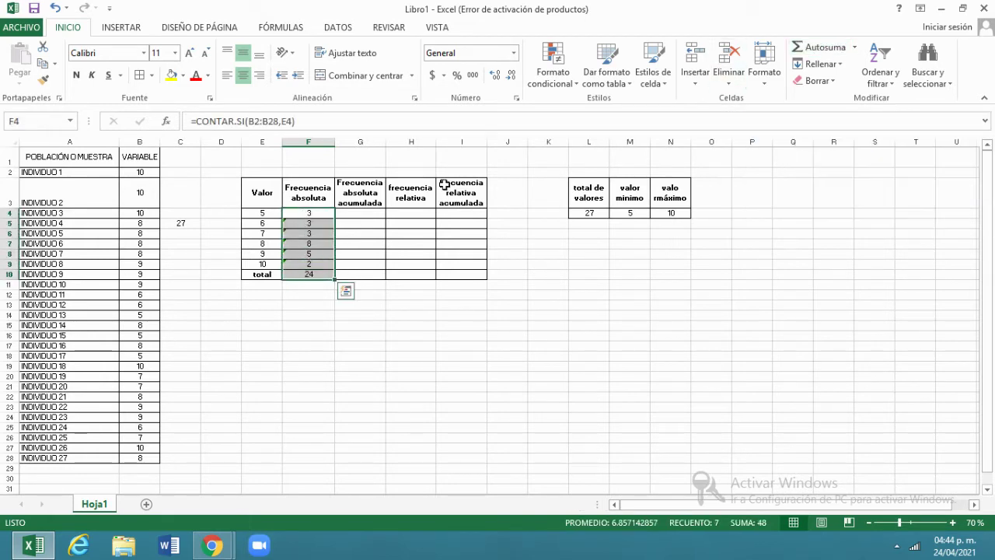
left_click(319, 276)
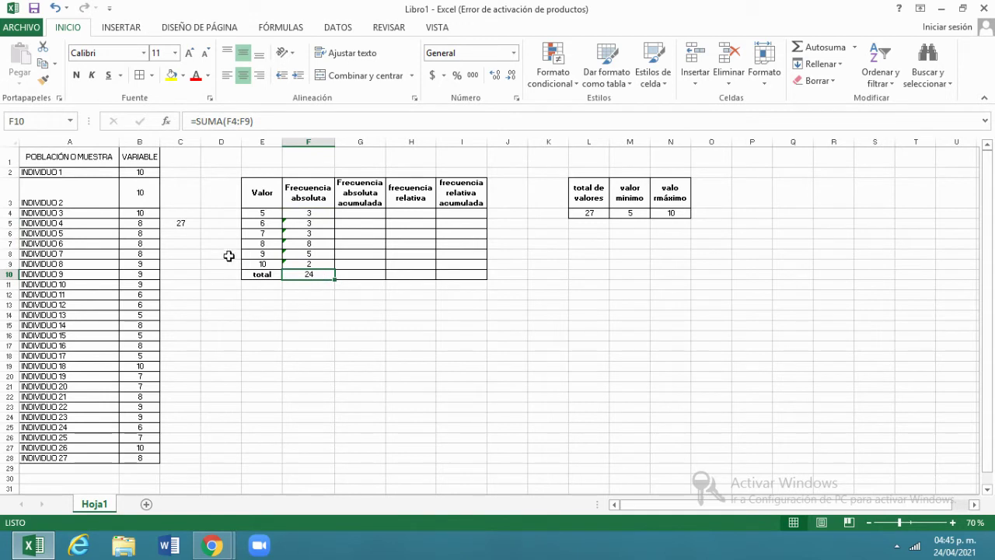
left_click(183, 223)
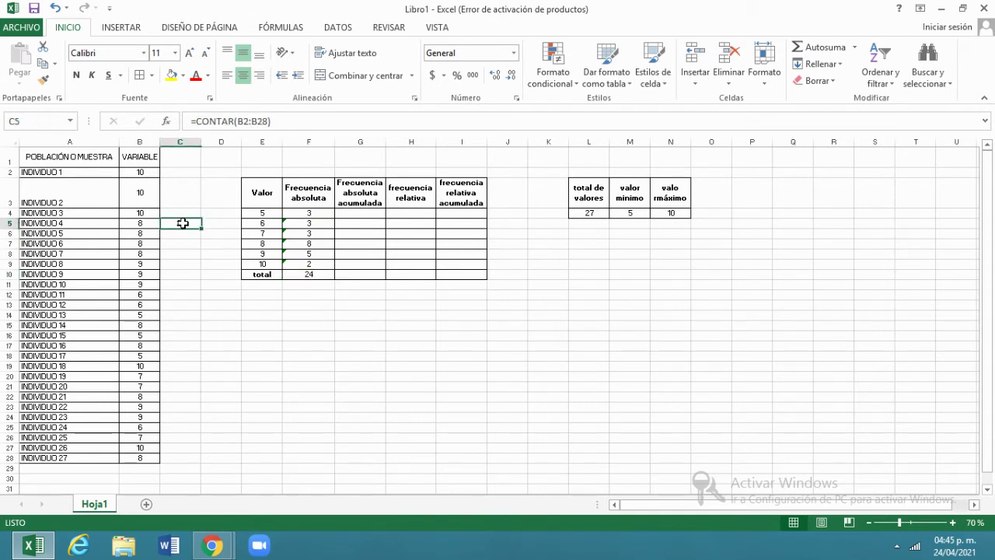
Clear the total in F10, then clear the frequencies in F5:F9 and undo that second deletion
left_click(322, 274)
key("Delete")
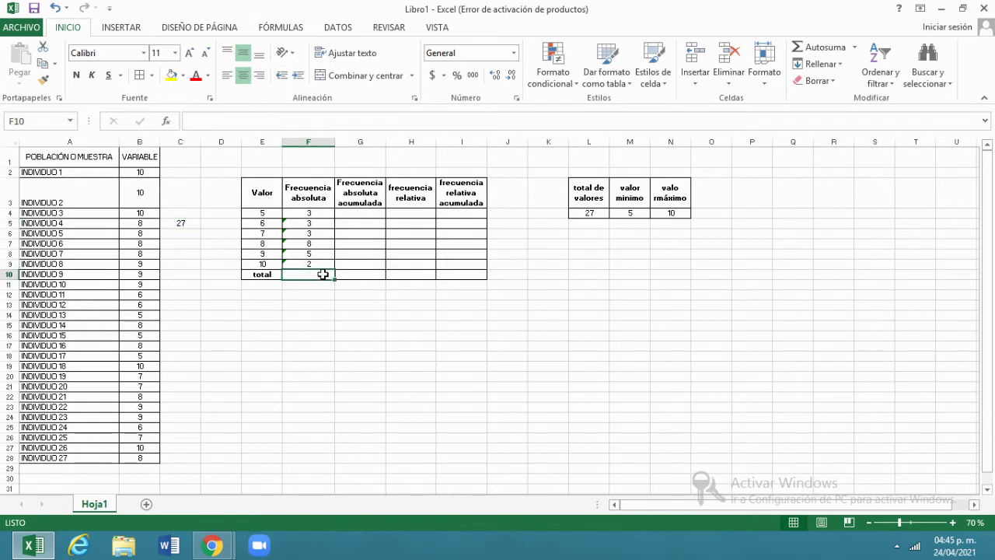
left_click_drag(315, 223, 317, 265)
key("Delete")
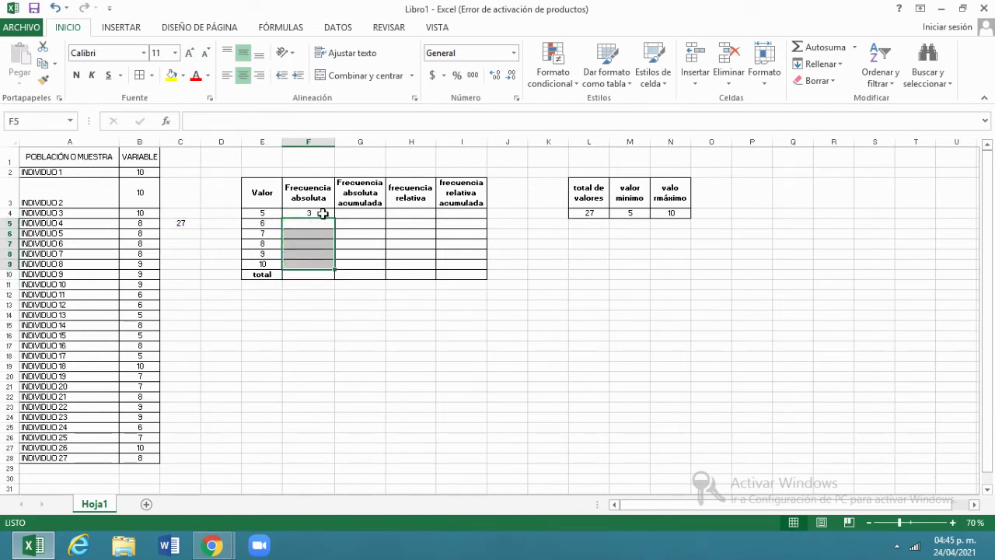
key("ctrl+z")
Inspect the ranges referenced by the CONTAR.SI formulas in F4 through F7 against the variable column
left_click(322, 213)
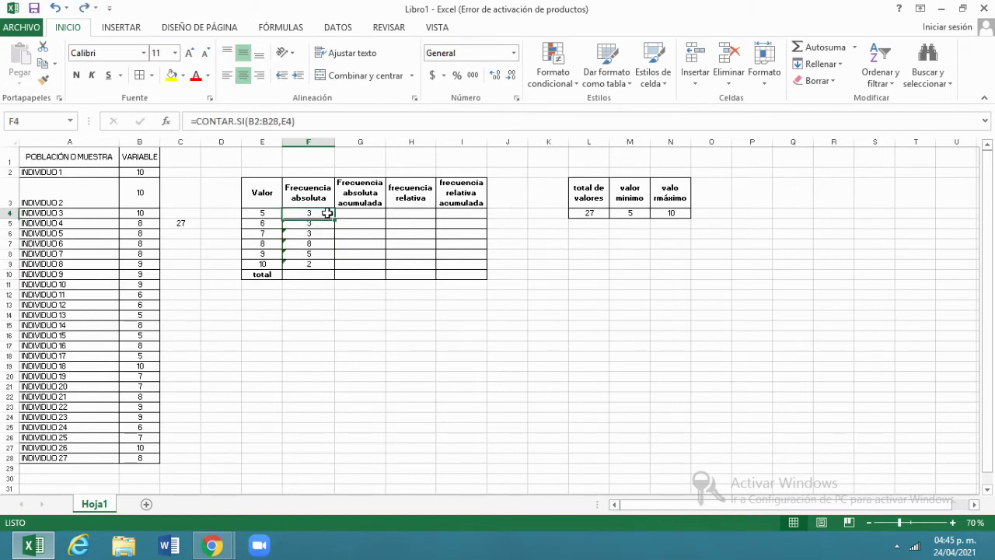
double_click(320, 213)
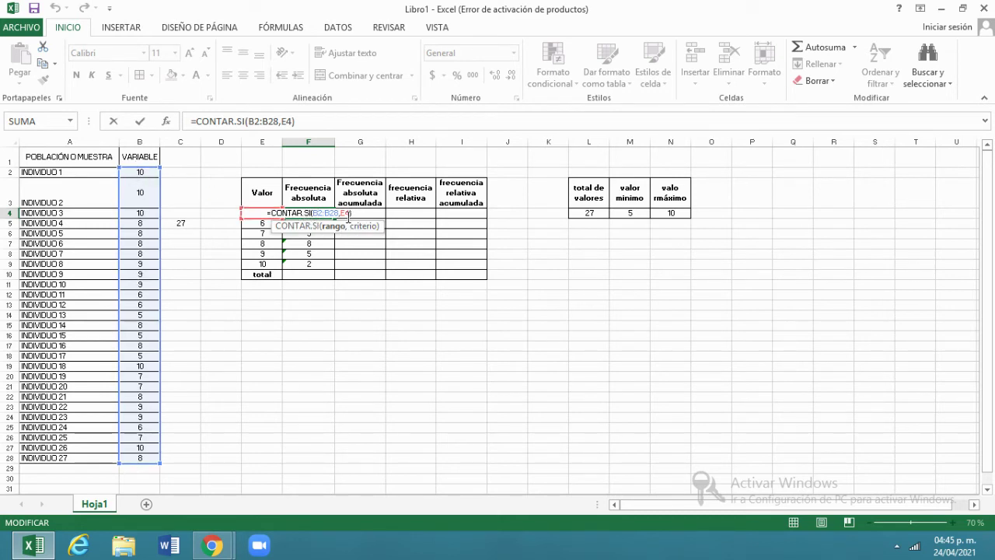
key("ctrl+Return")
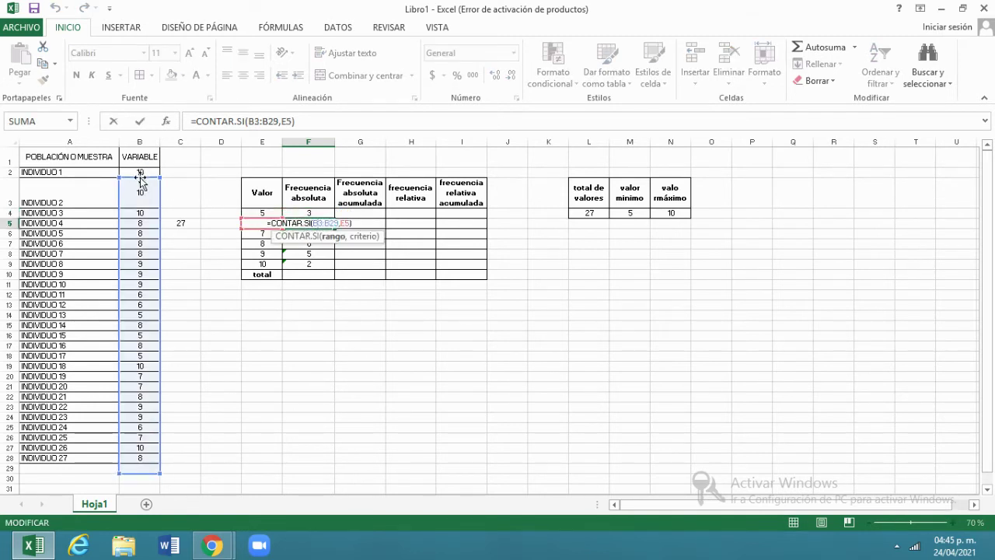
key("Return")
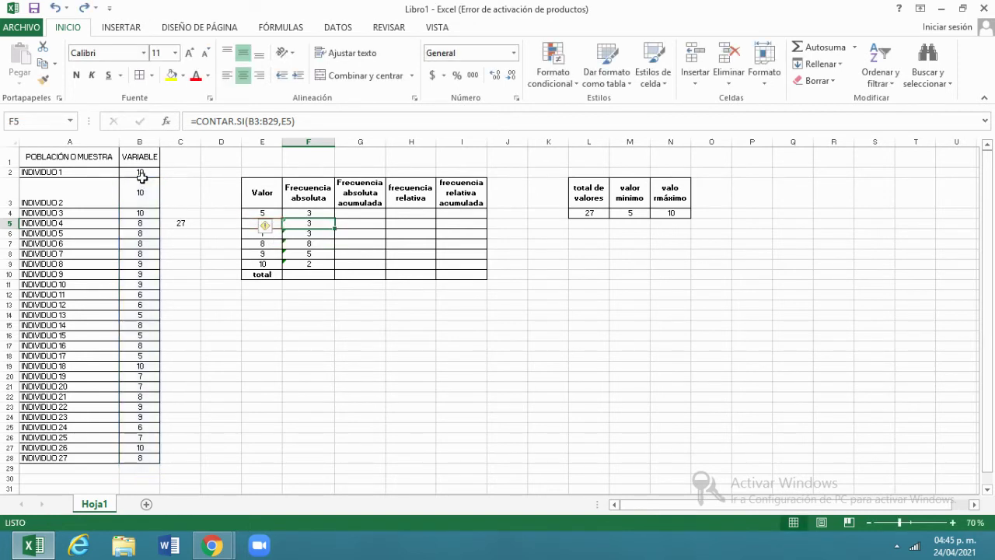
double_click(308, 233)
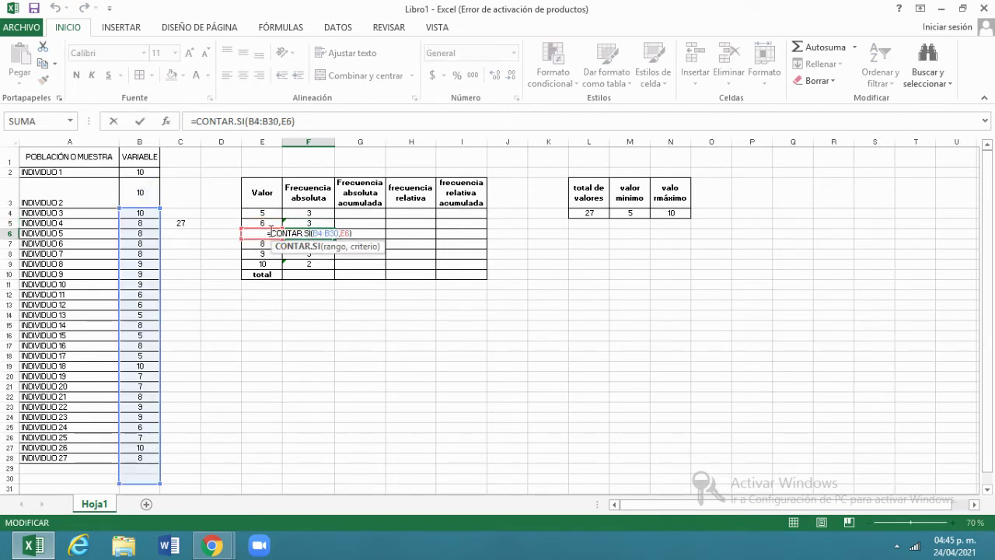
key("Return")
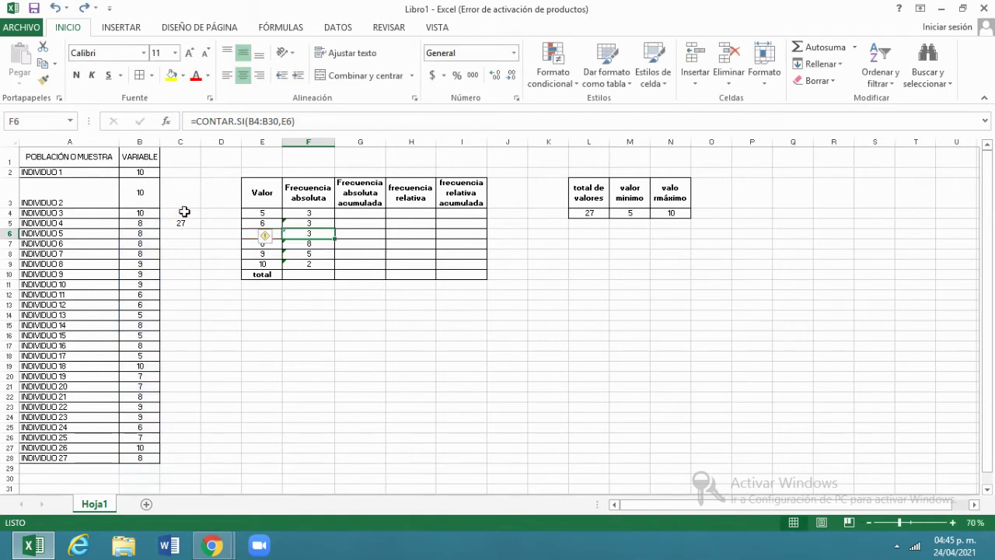
double_click(311, 245)
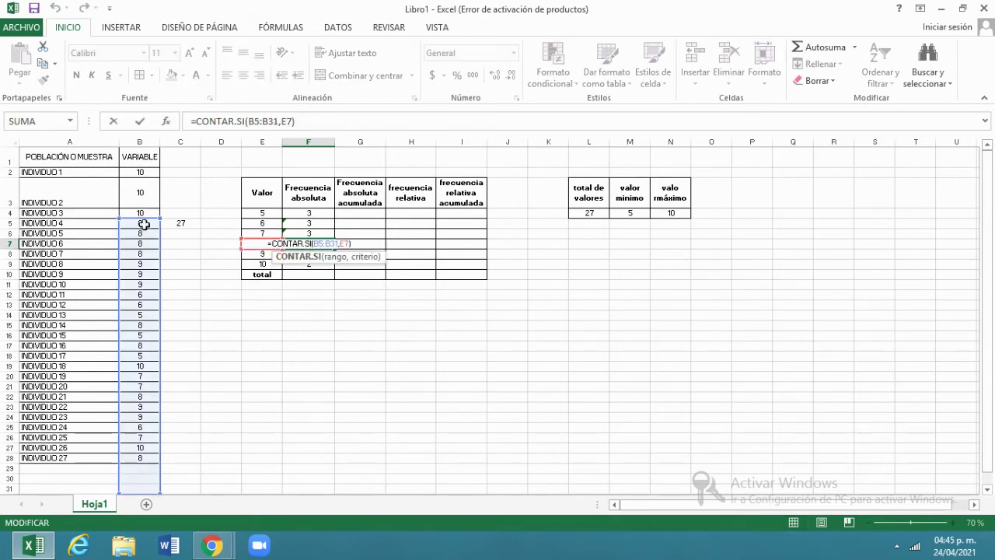
key("Escape")
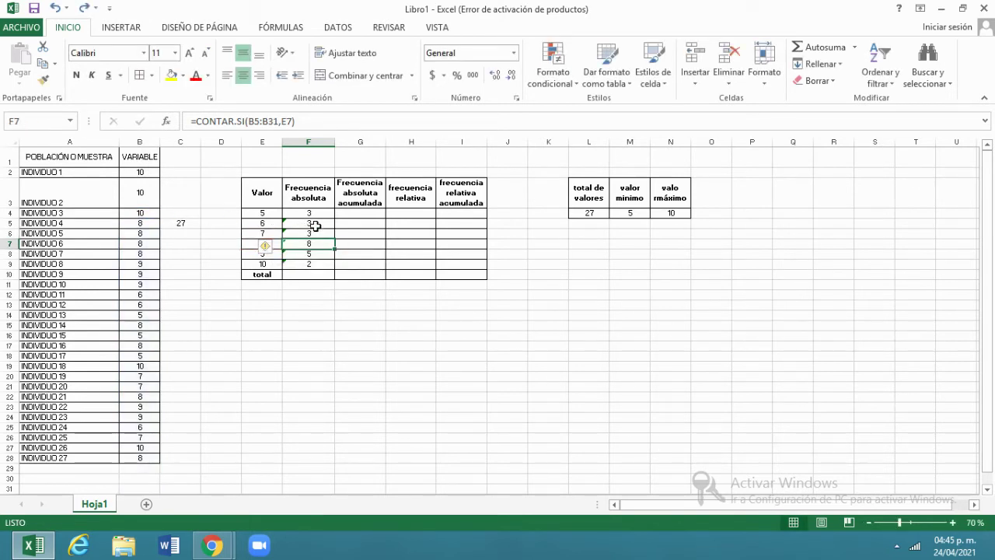
Clear the copied formulas in F5:F9 and make the range in F4 absolute, giving =CONTAR.SI($B$2:$B$28,E4)
left_click_drag(317, 224, 319, 263)
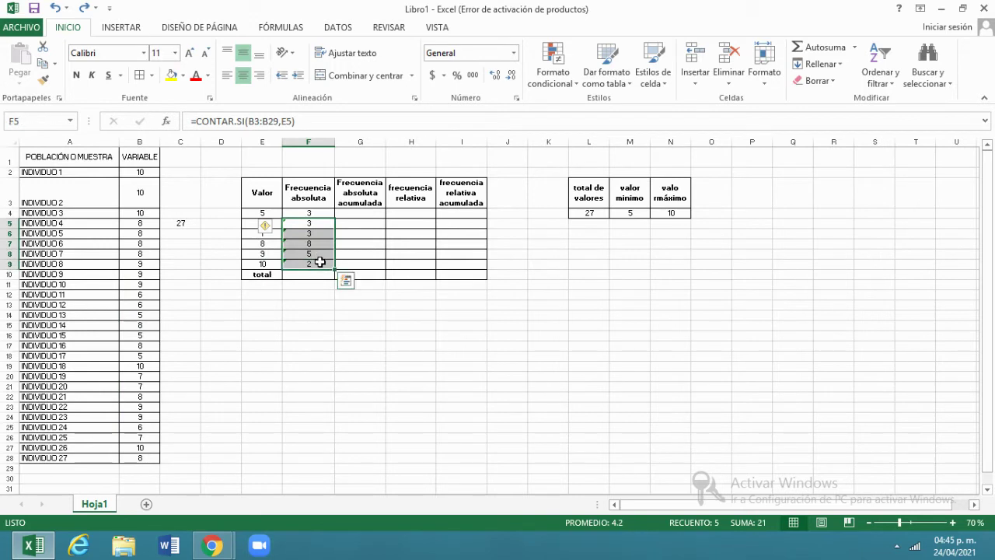
key("Delete")
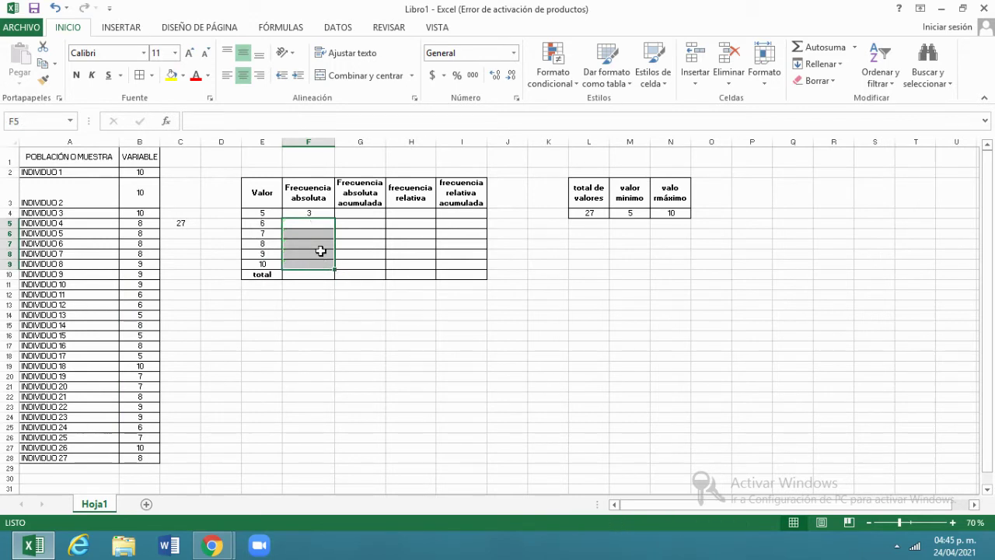
double_click(321, 213)
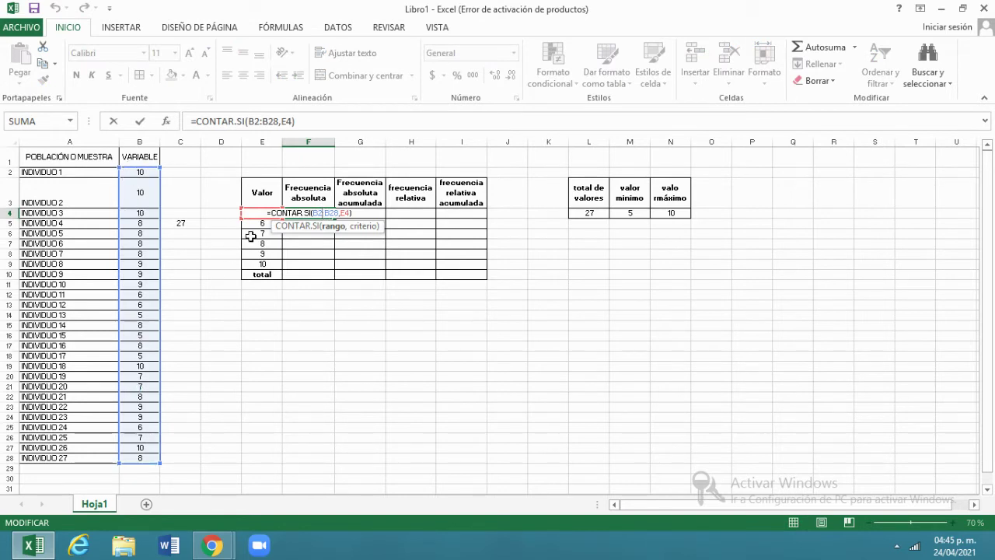
left_click(315, 212)
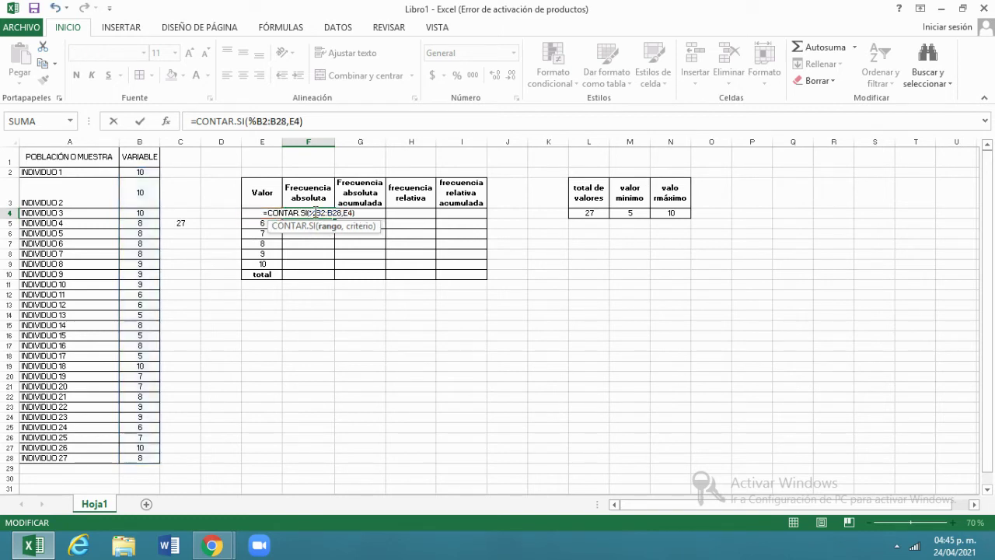
type("$")
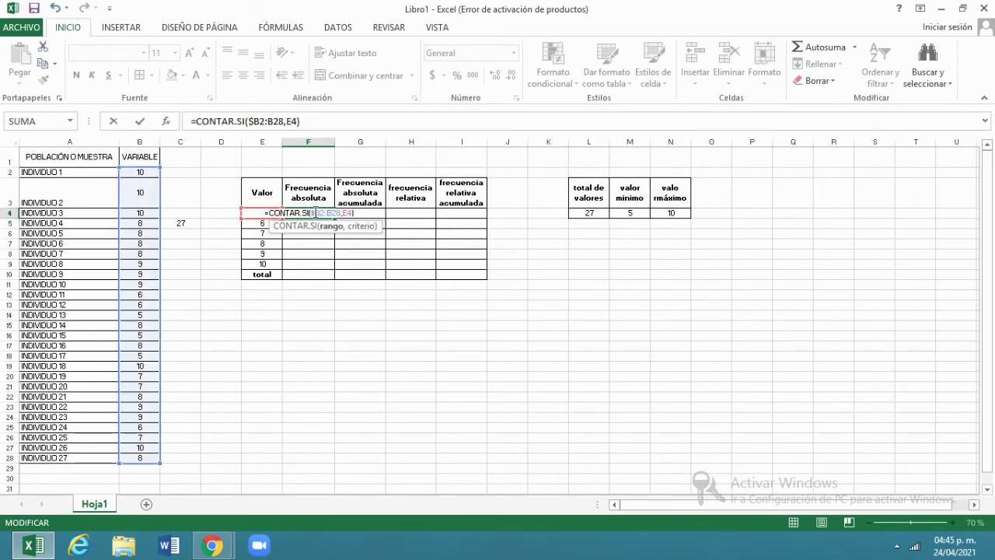
left_click(320, 212)
type("$")
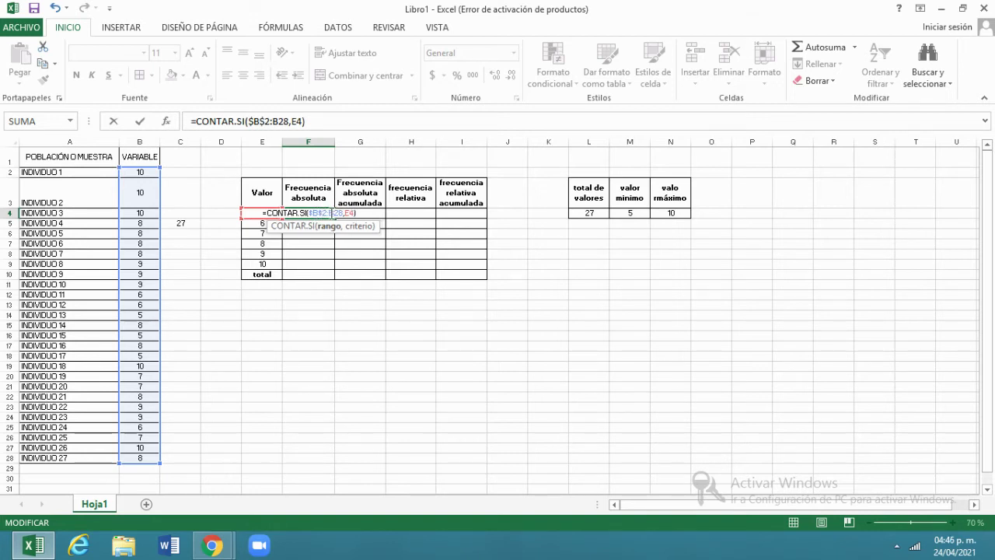
left_click(333, 212)
type("$")
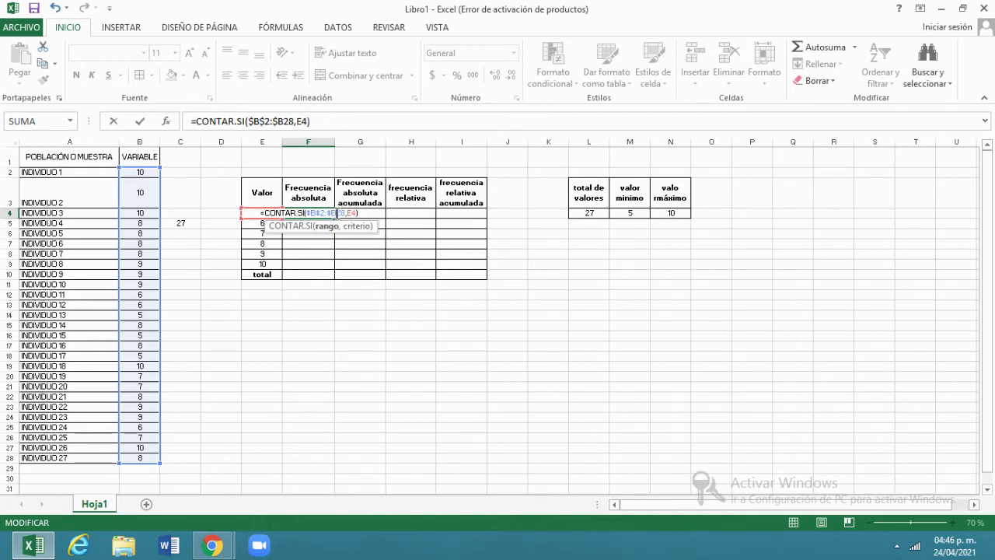
left_click(337, 212)
type("$")
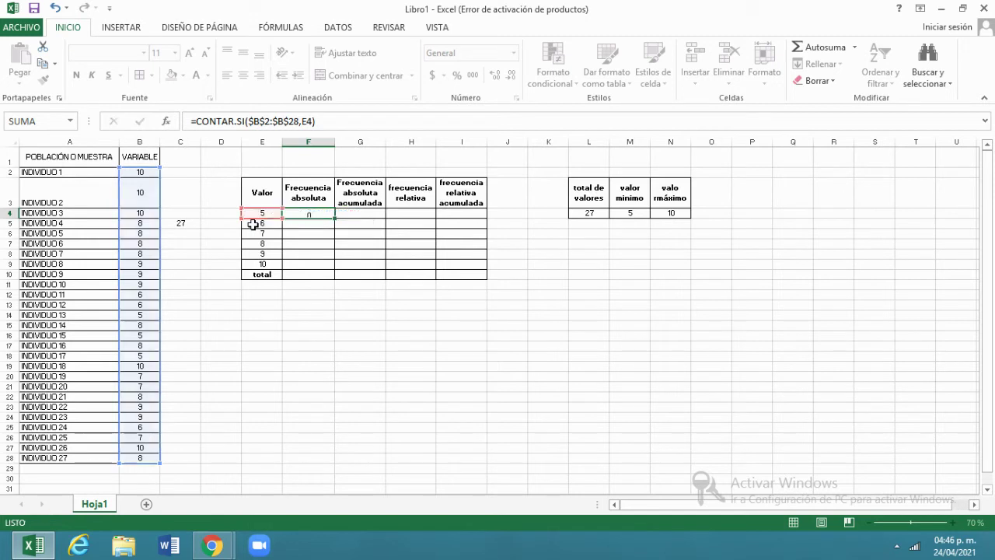
key("Return")
Fill the corrected CONTAR.SI formula from F4 down to F9 and total F4:F9 in F10 with AutoSum
left_click(321, 212)
left_click_drag(334, 218, 334, 268)
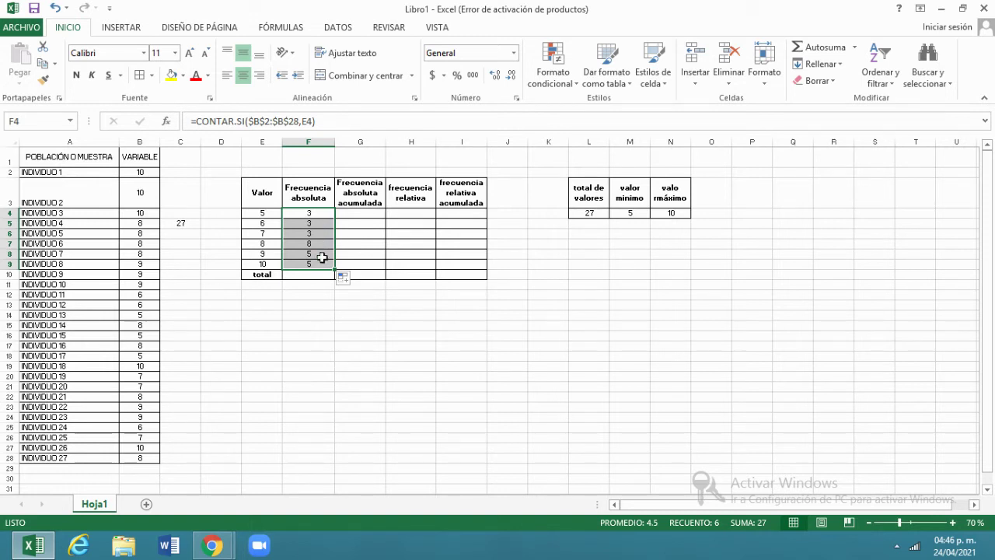
left_click(823, 49)
left_click(298, 276)
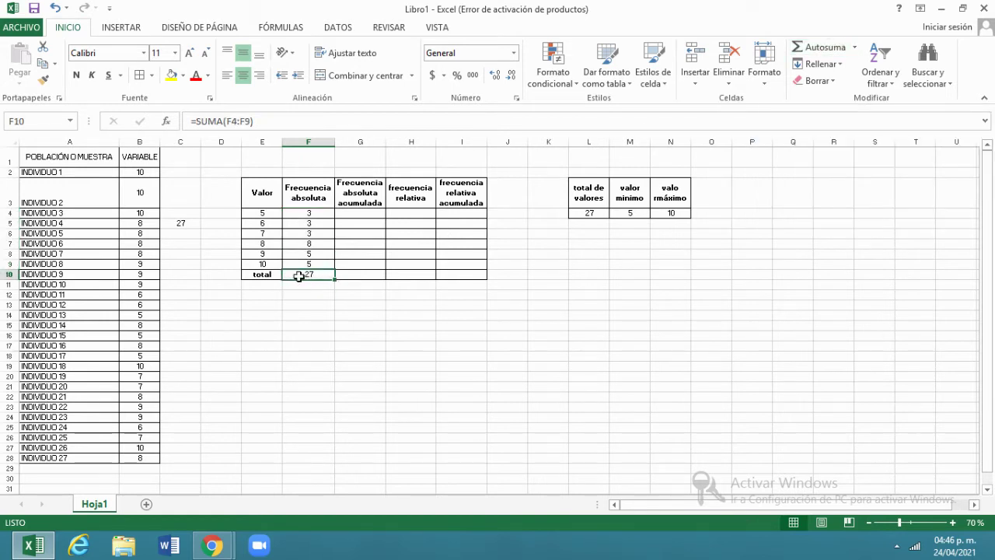
Compare the total in F10 with the count in C5 and make the total bold
left_click(171, 224)
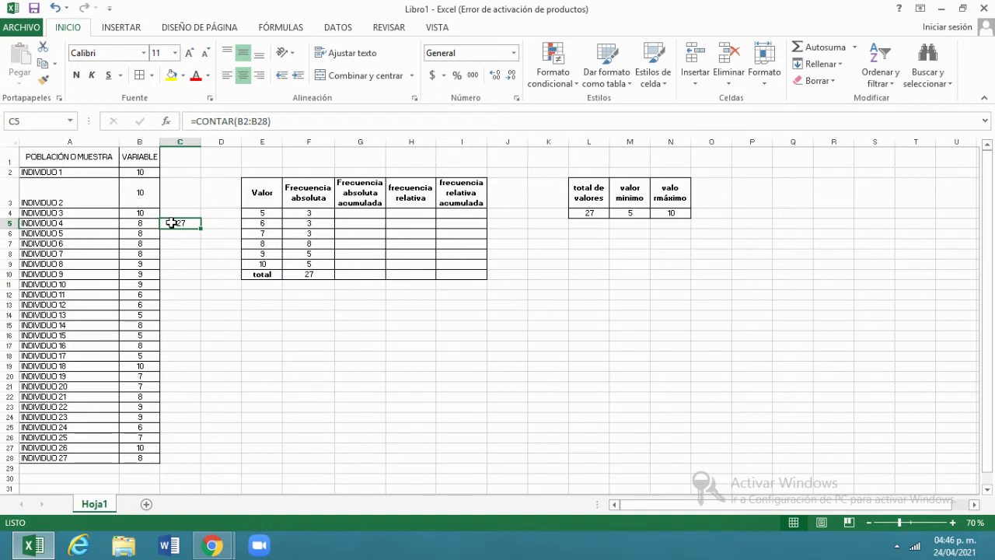
left_click(307, 274)
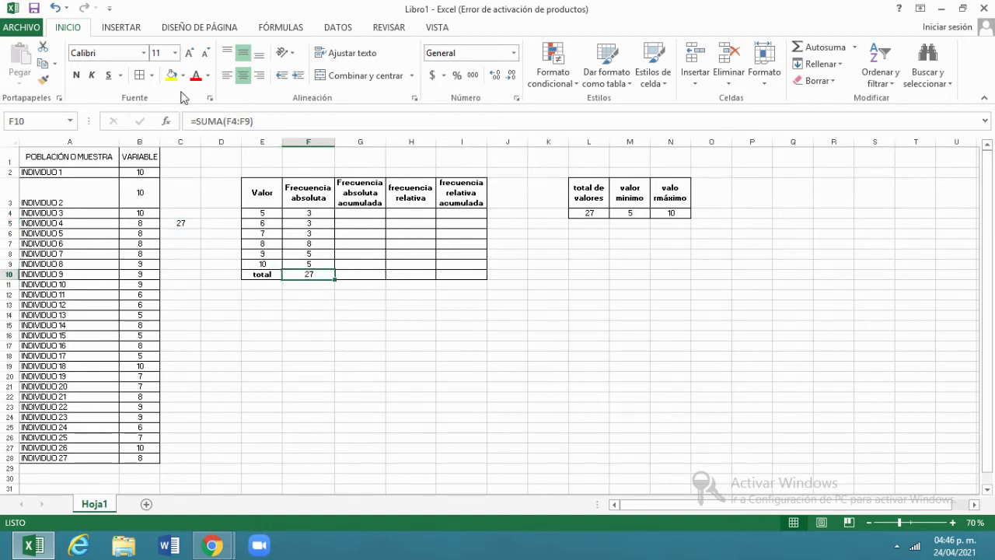
left_click(76, 75)
Enter =F4 in G4 as the first cumulative absolute frequency
left_click(262, 214)
left_click(327, 214)
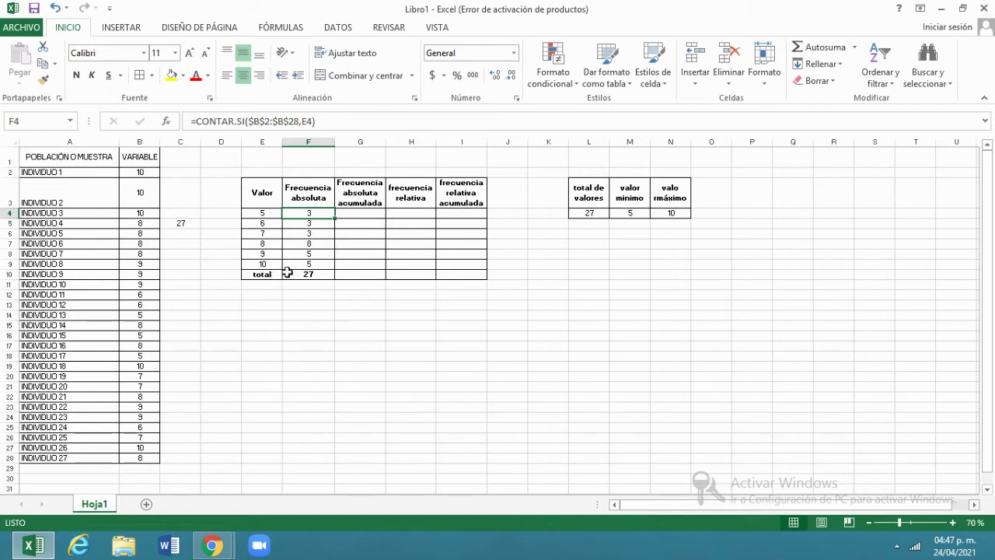
left_click(367, 212)
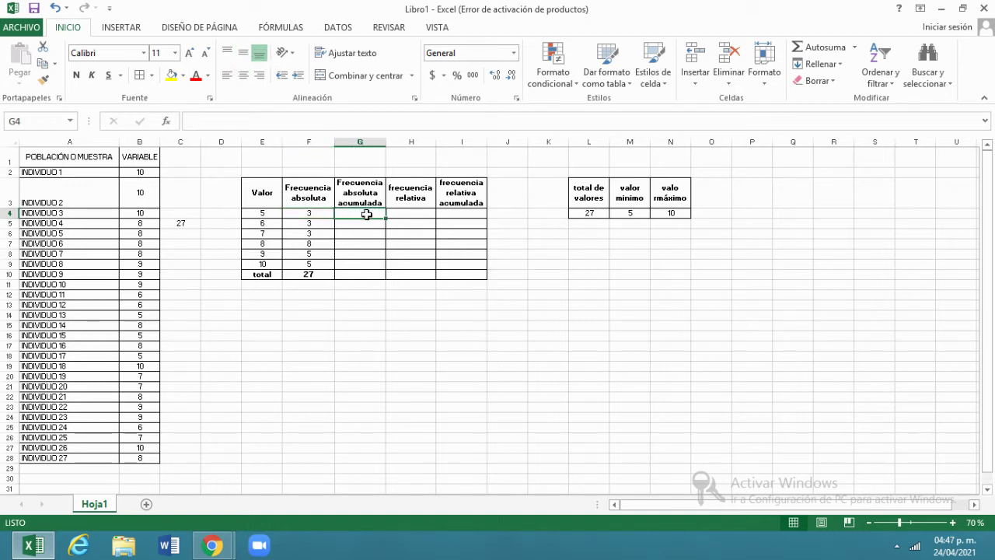
double_click(367, 215)
key("Escape")
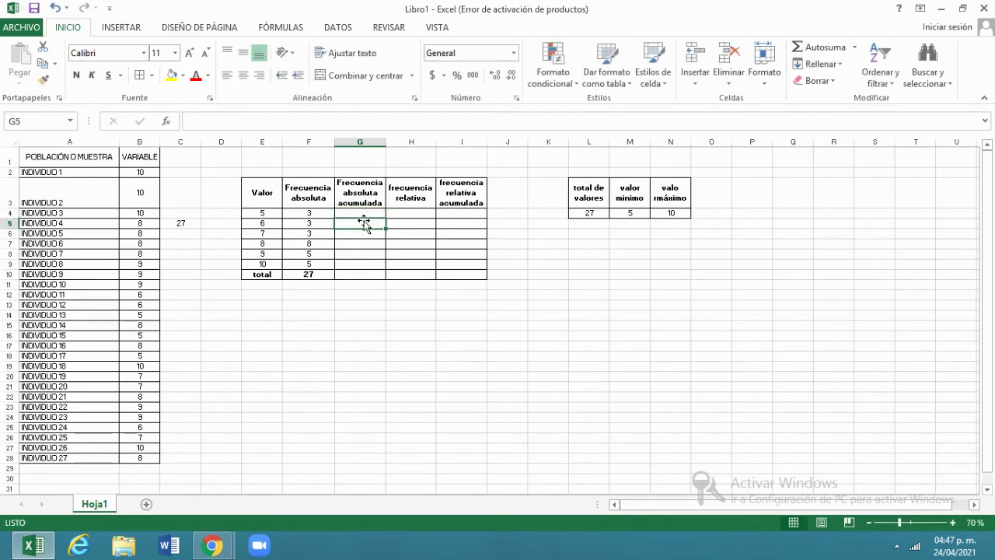
type("=")
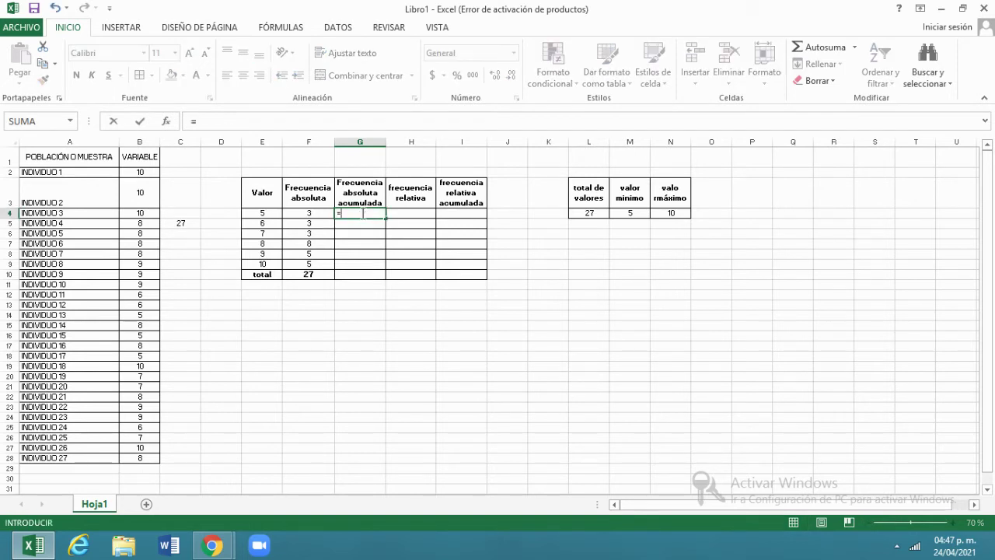
left_click(320, 212)
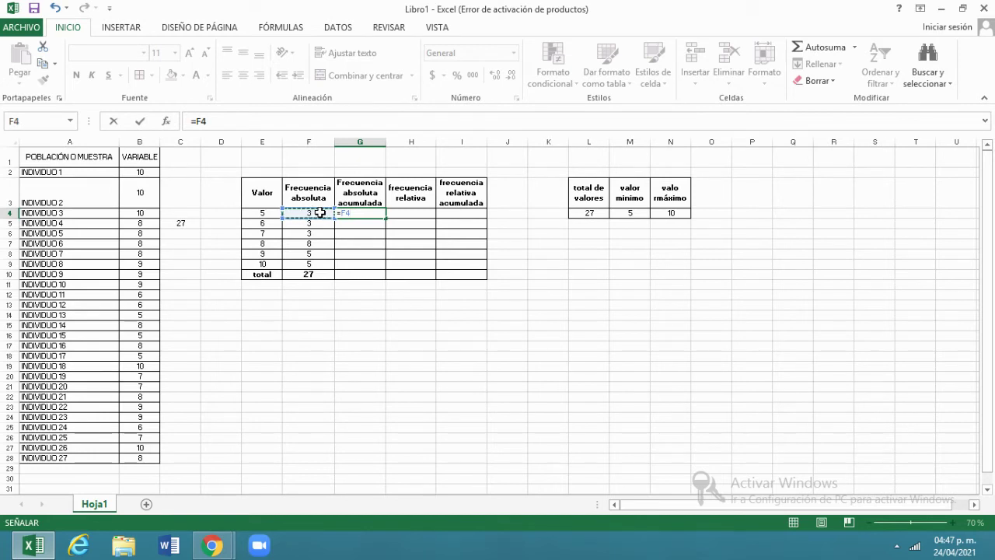
key("Return")
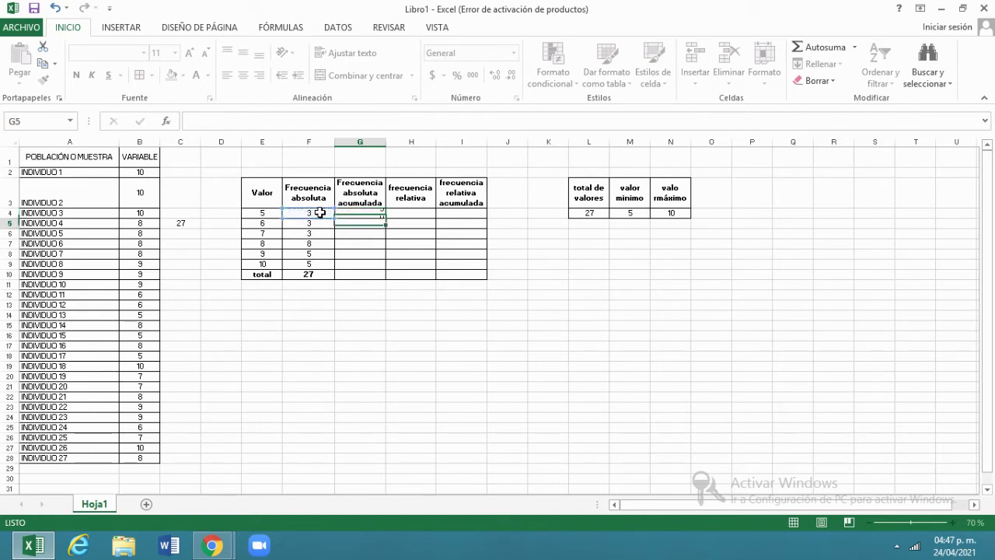
Centre the cumulative absolute frequency cells G4:G9 horizontally and vertically
left_click_drag(363, 215, 363, 265)
left_click(243, 53)
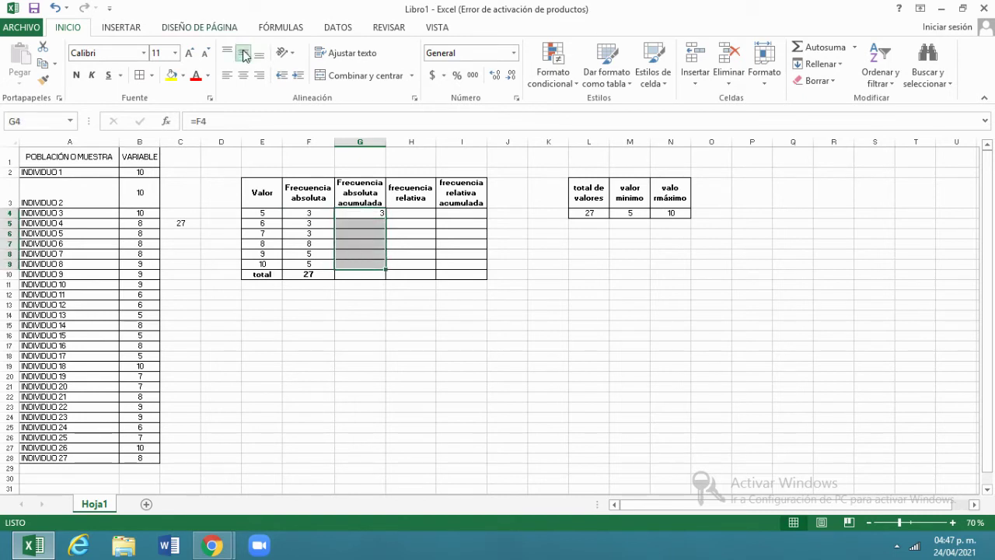
left_click(243, 75)
left_click(363, 226)
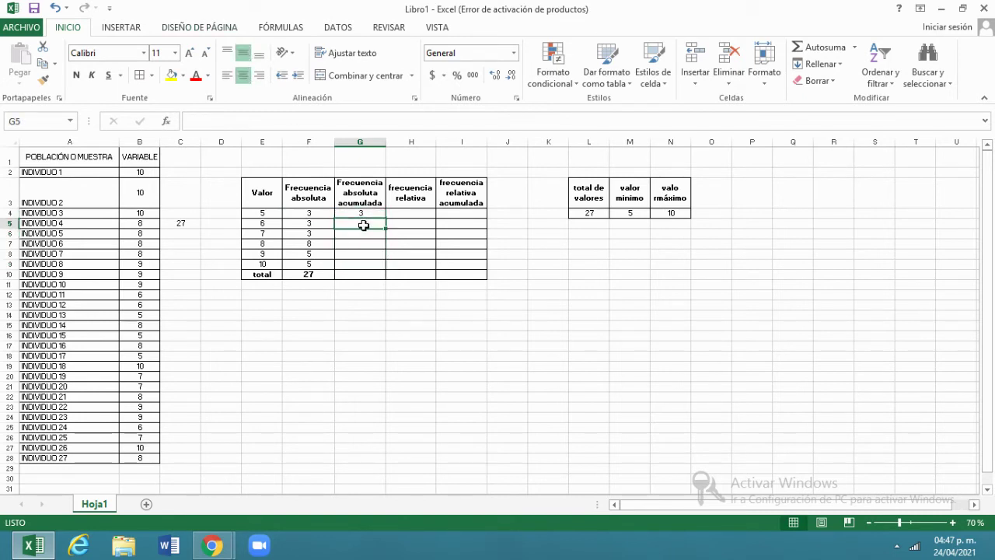
Enter =G4+F5 in G5 as the cumulative absolute frequency for value 6
left_click(351, 213)
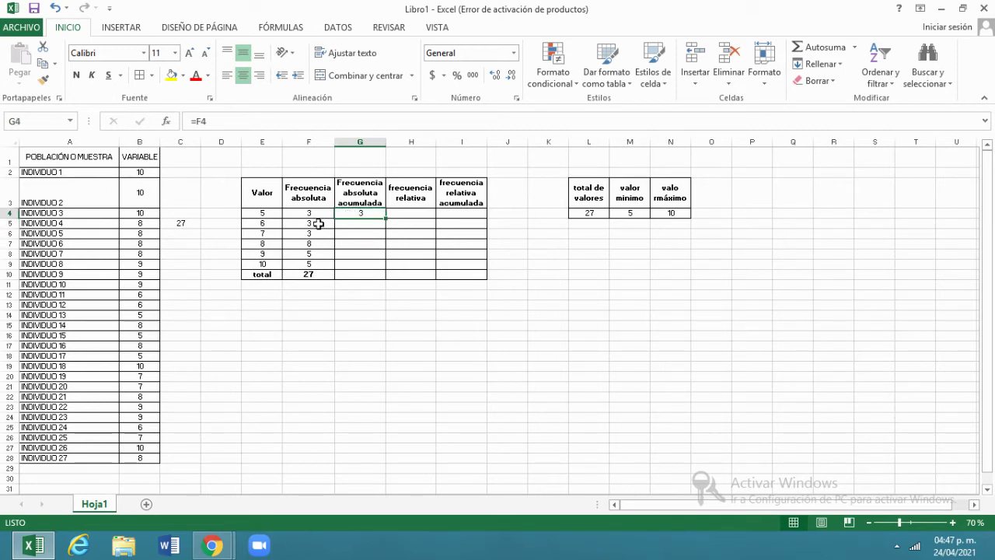
left_click(317, 224)
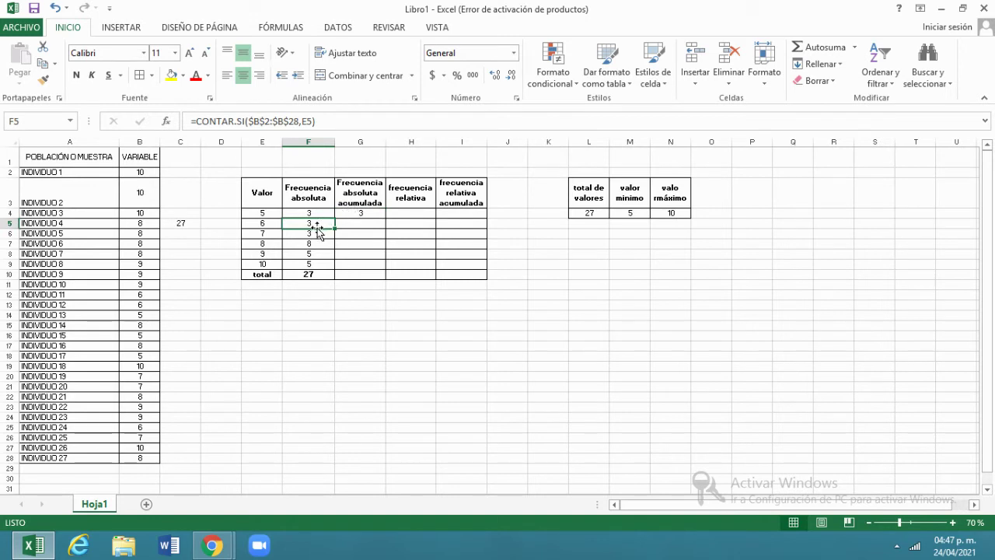
left_click(362, 224)
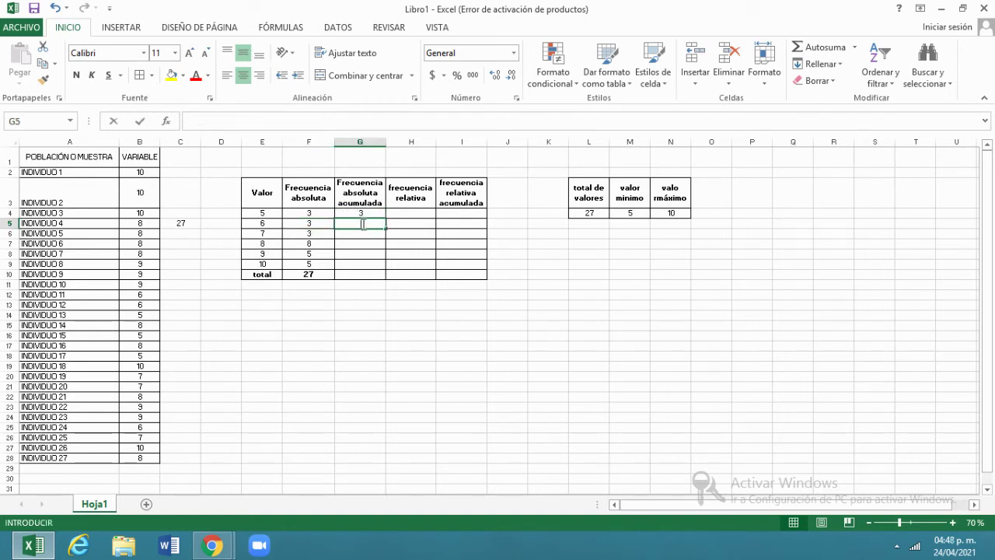
type("=")
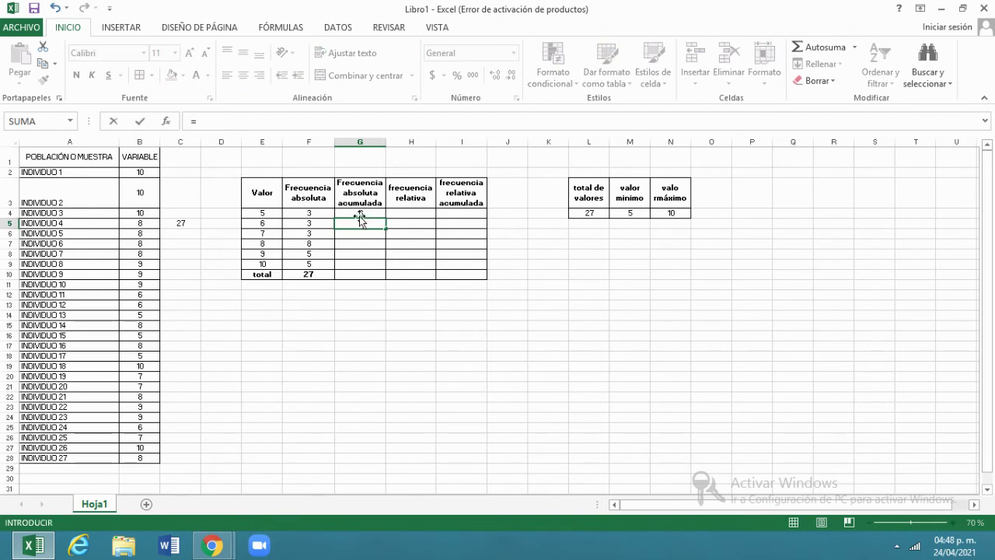
left_click(355, 214)
type("+")
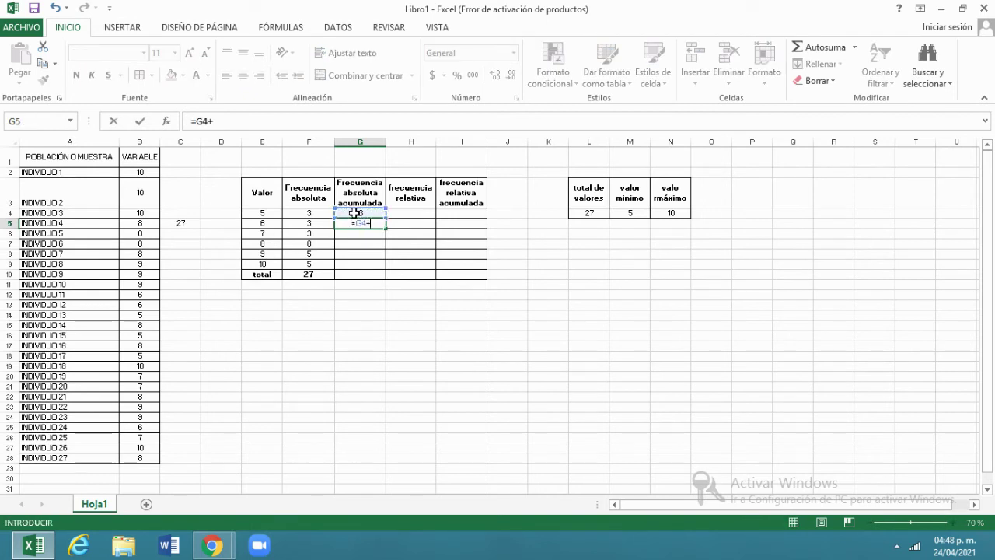
left_click(311, 224)
key("Return")
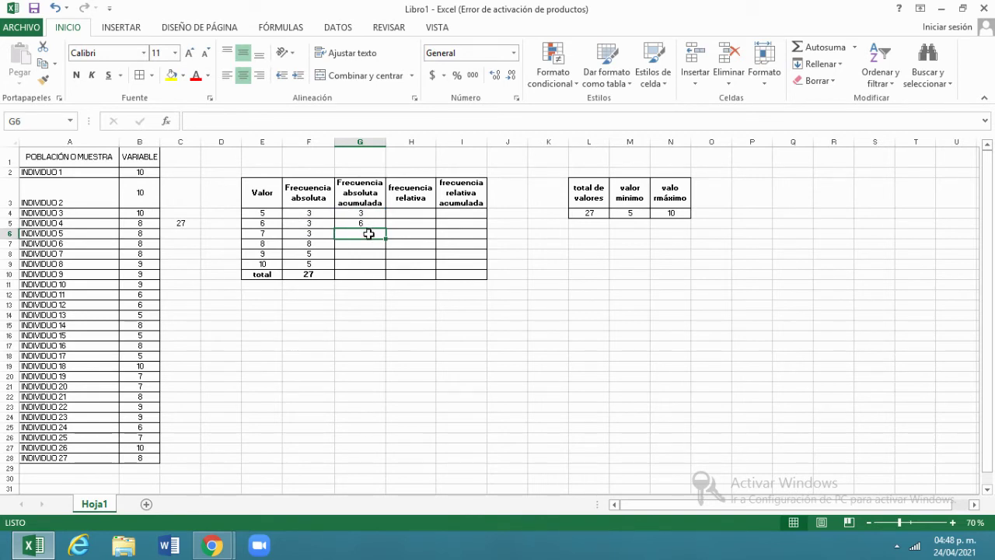
Try entering =G5+F6 separately in G6, and clear the cell again
type("=")
left_click(359, 224)
type("+")
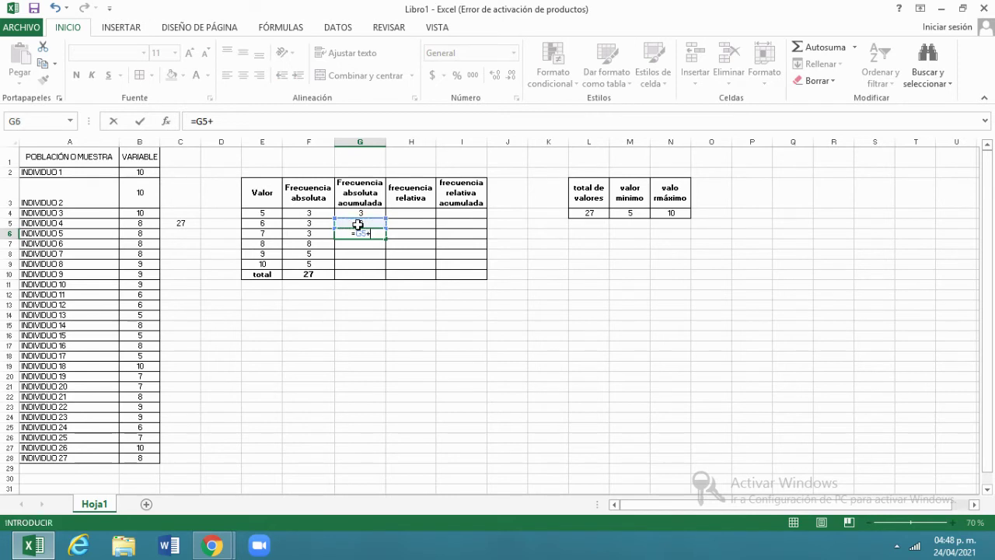
left_click(322, 233)
type("+")
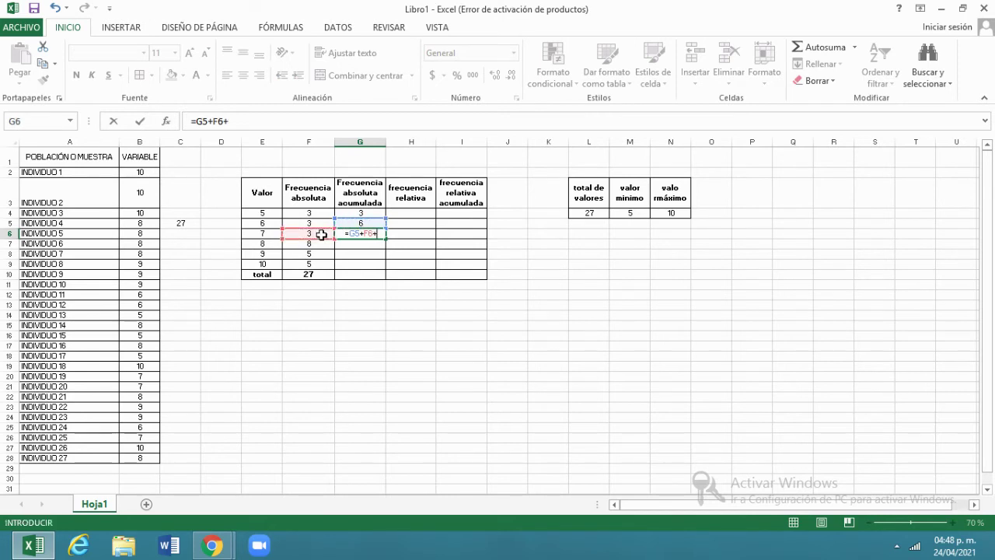
key("Return")
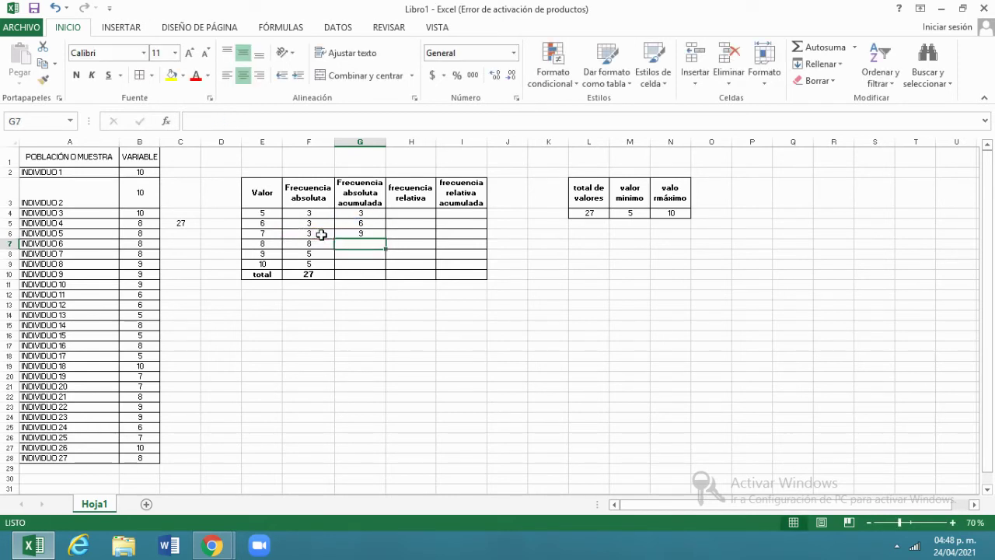
left_click(365, 234)
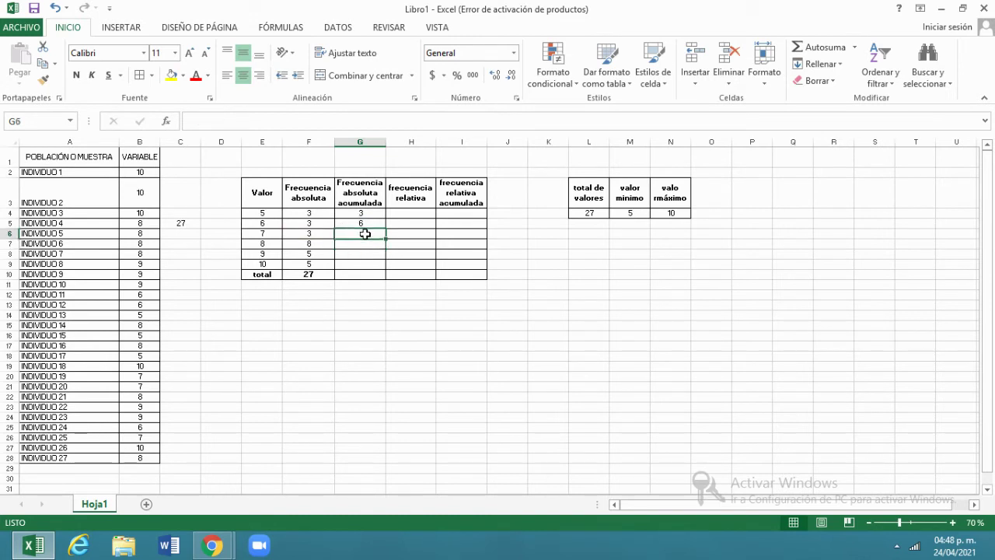
Fill the cumulative frequency formula from G5 down to G9
left_click(377, 223)
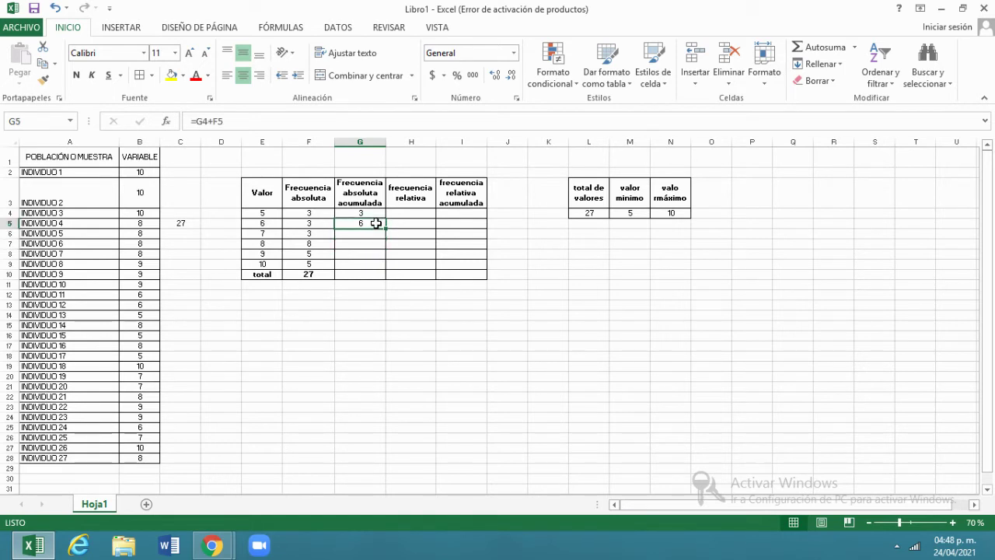
left_click_drag(384, 227, 384, 268)
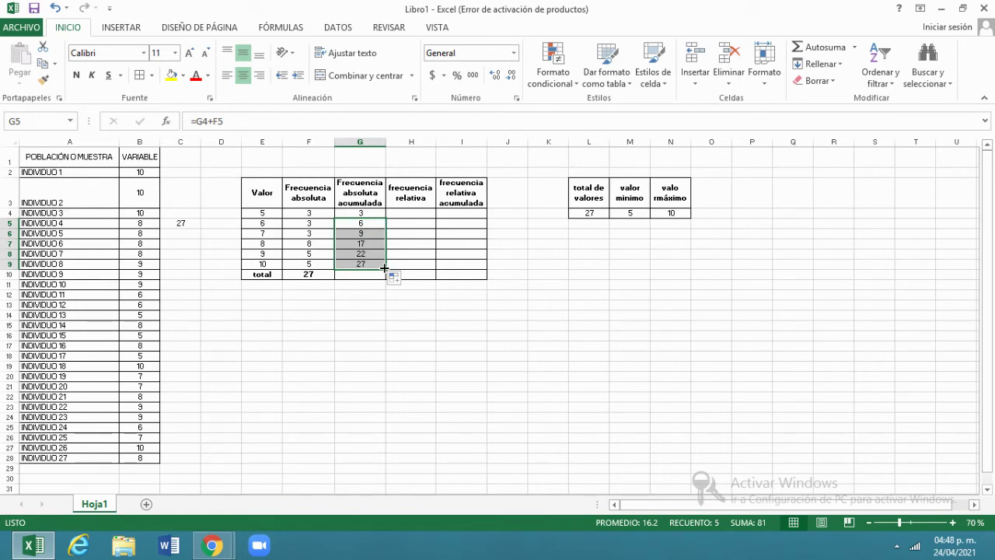
left_click(365, 275)
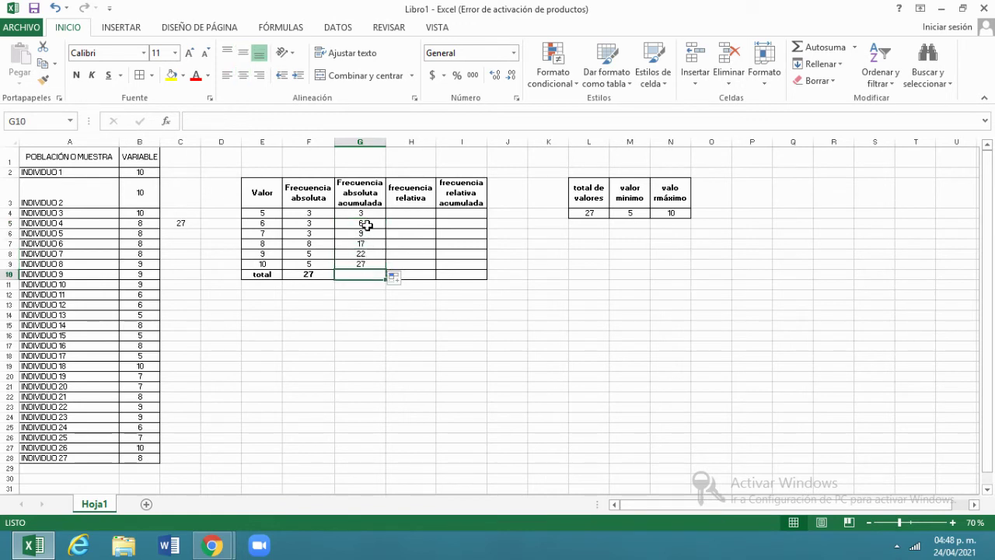
Inspect the cell references of the cumulative formulas in G5, G6 and G7, and make the last cumulative value in G9 bold
double_click(365, 223)
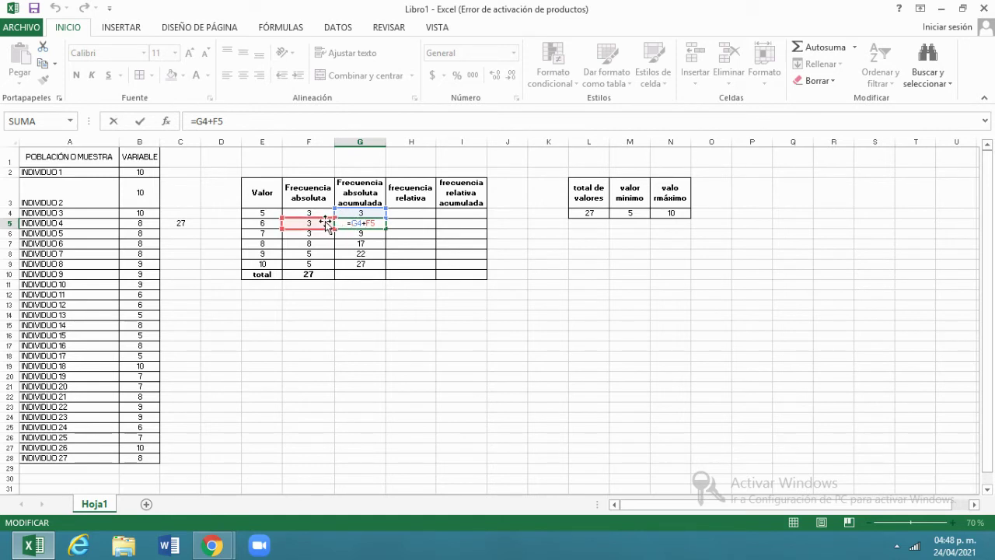
left_click(355, 233)
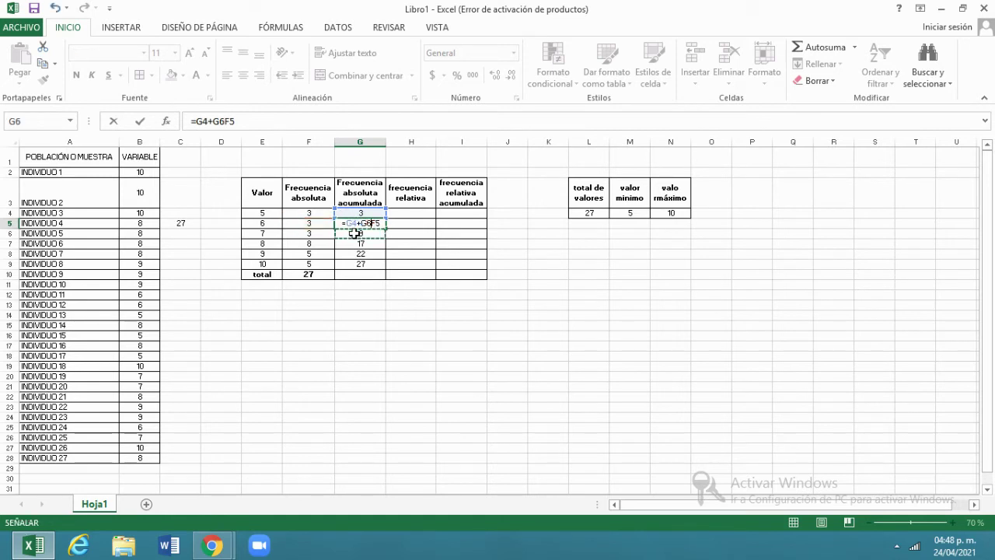
key("Escape")
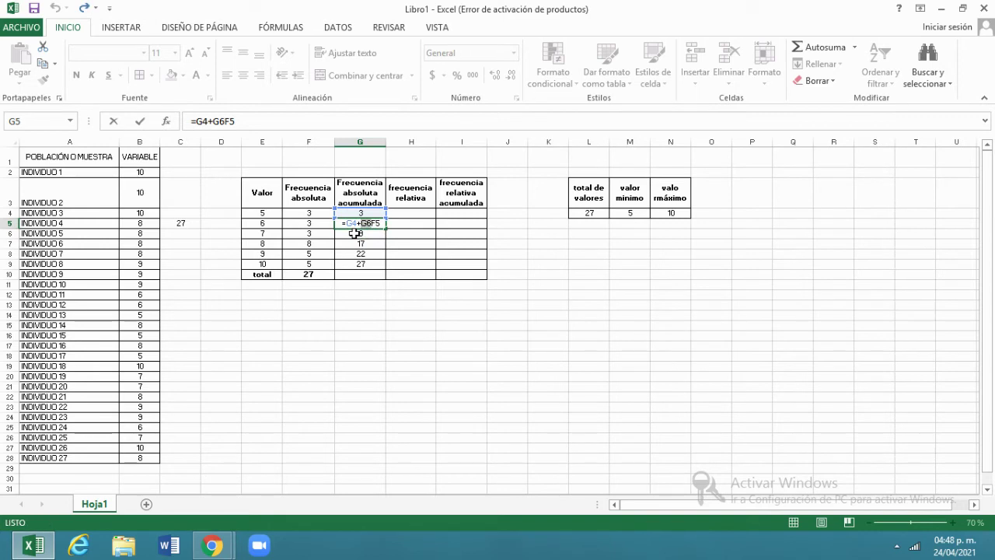
double_click(371, 233)
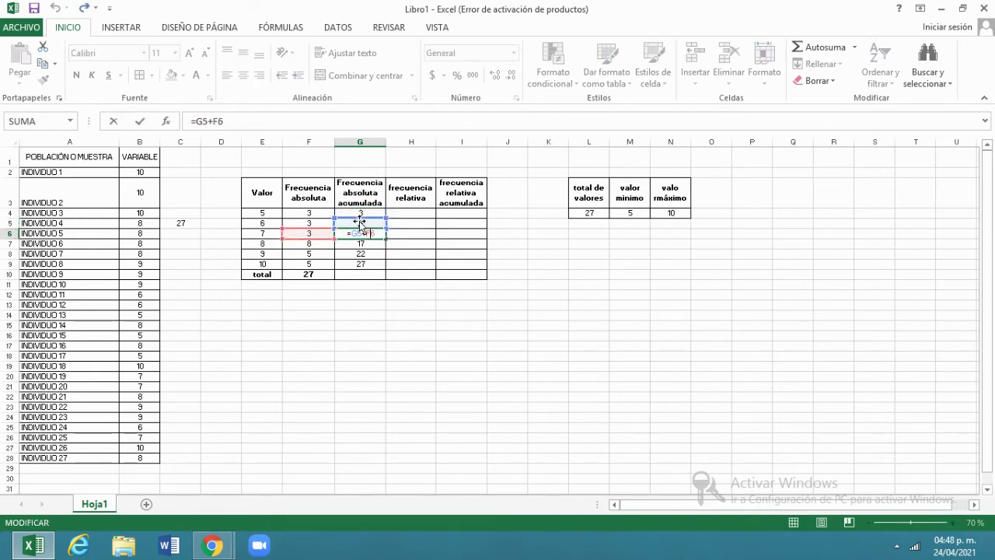
key("Escape")
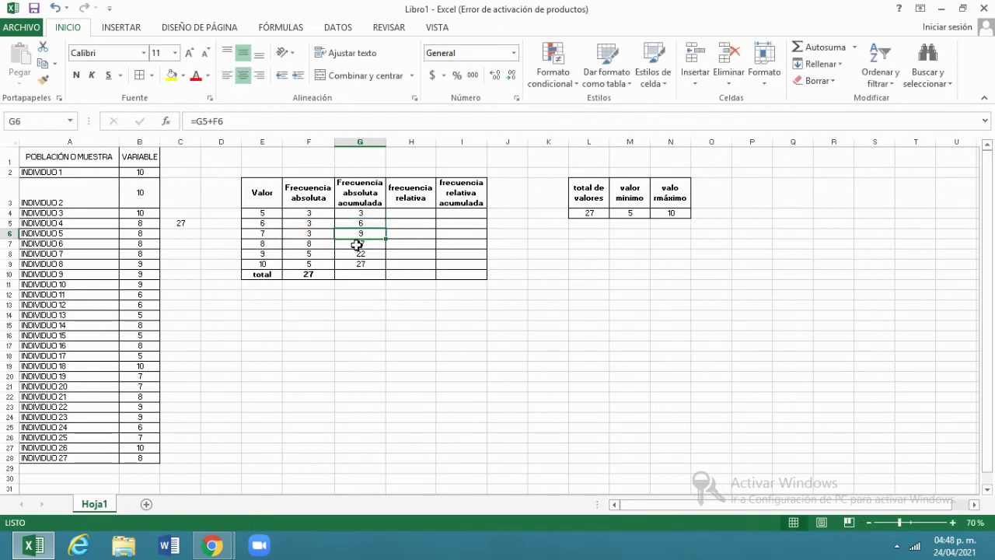
double_click(357, 245)
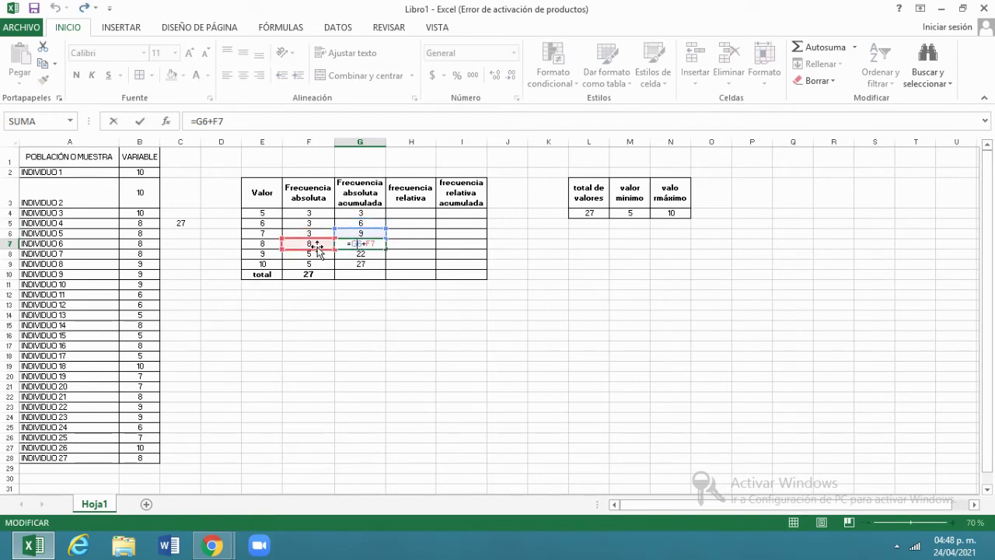
key("Escape")
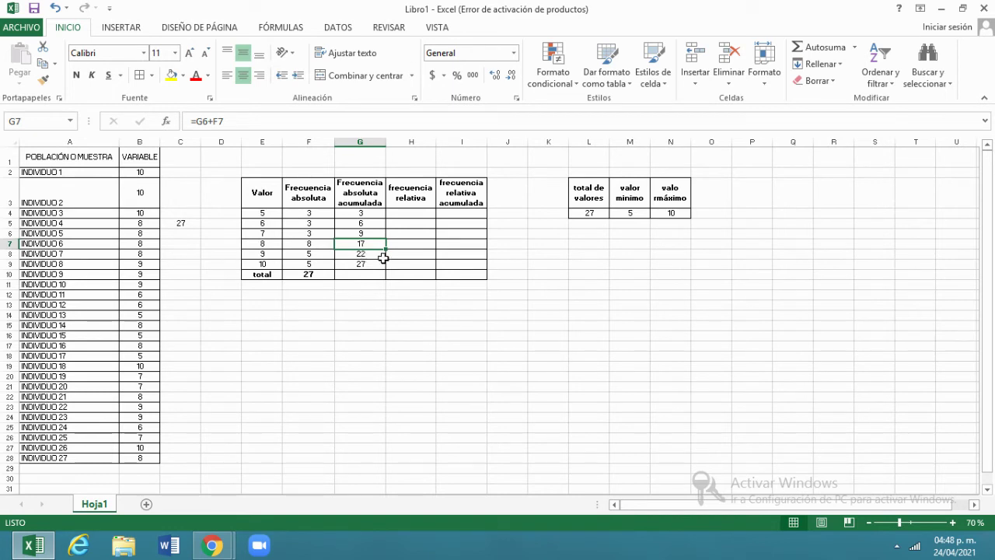
left_click(366, 264)
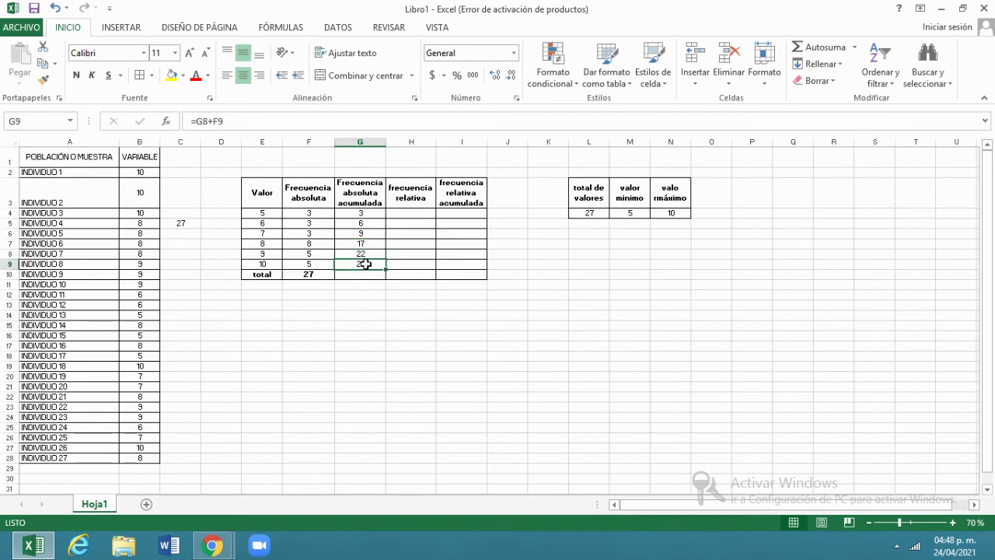
left_click(76, 75)
Enter =F4/F10 in H4 as the relative frequency for value 5
left_click(410, 214)
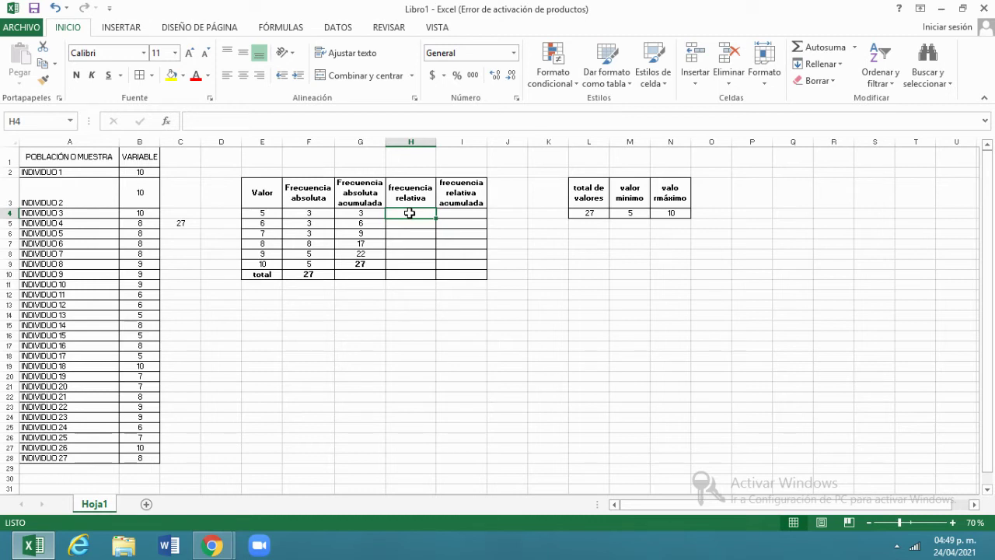
type("=")
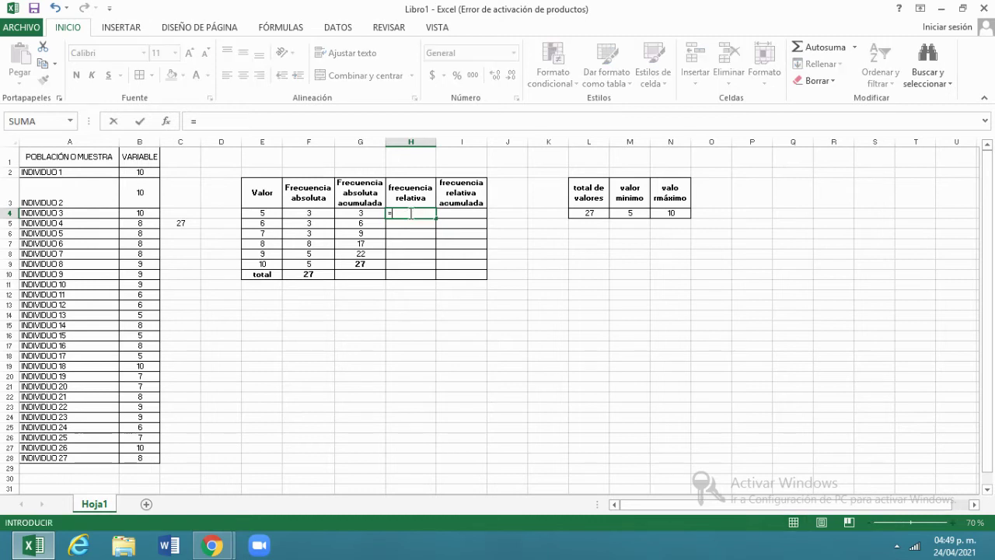
left_click(317, 213)
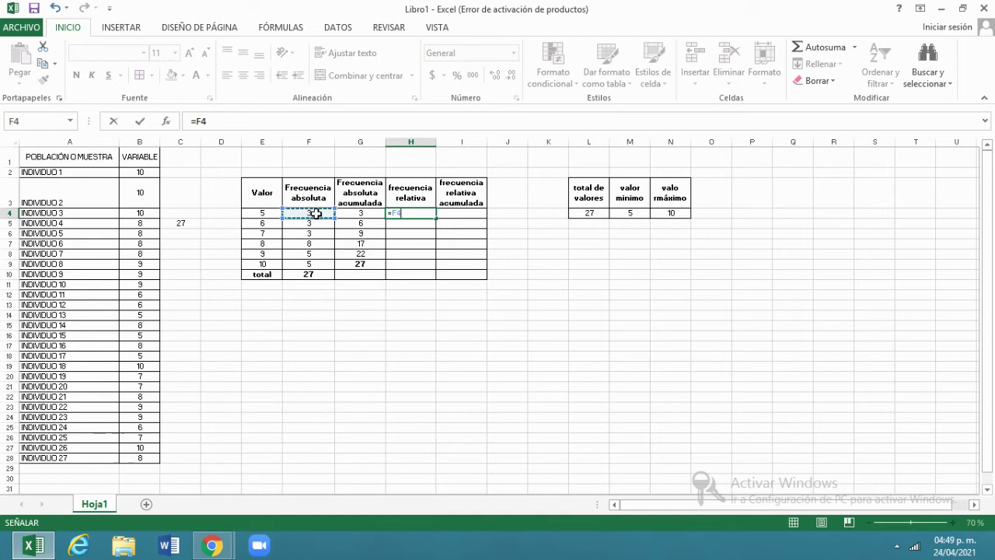
type("/")
left_click(317, 274)
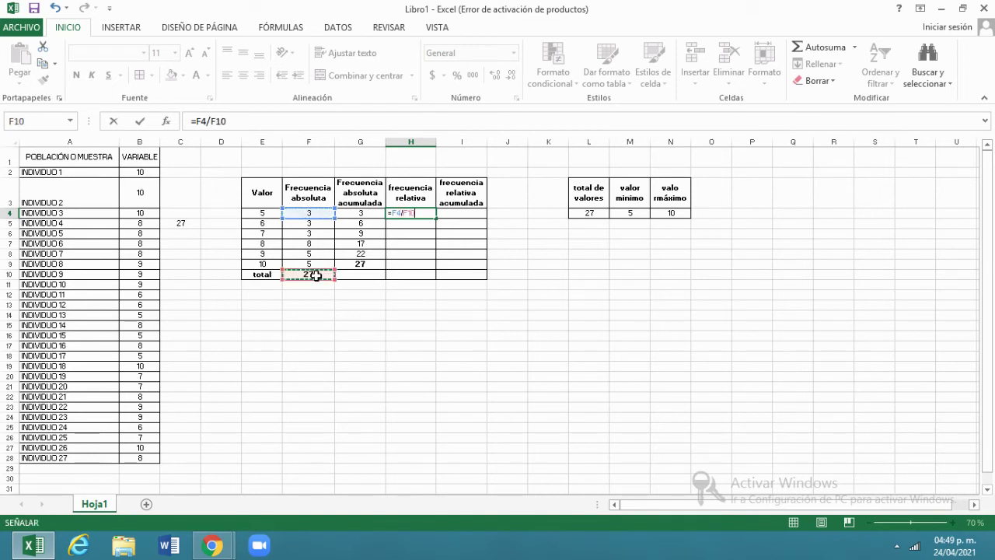
key("Return")
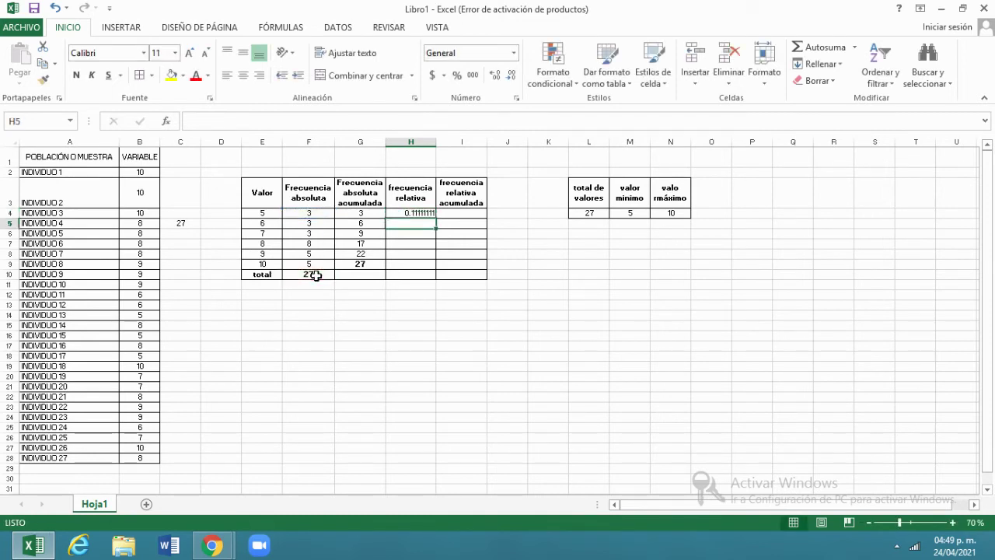
left_click(427, 212)
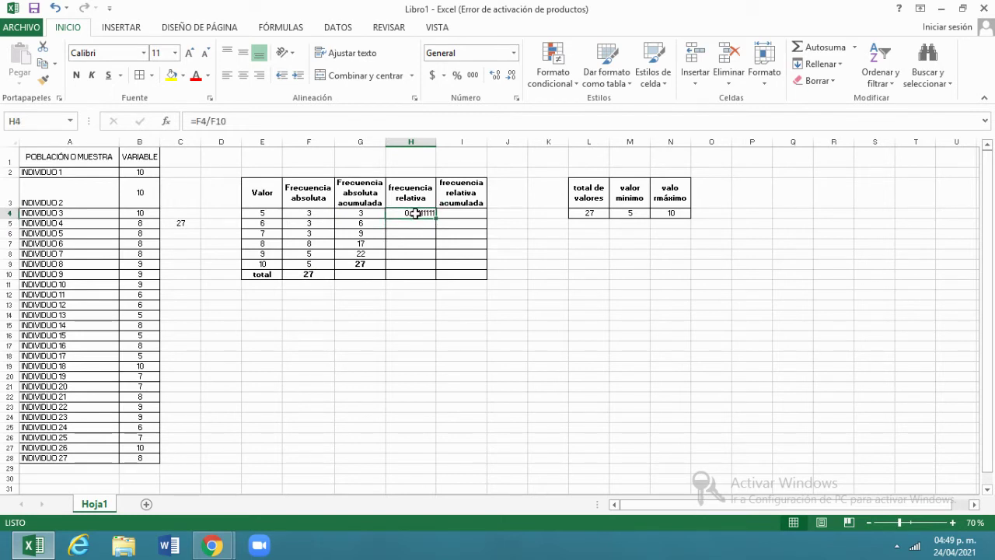
left_click_drag(416, 213, 415, 266)
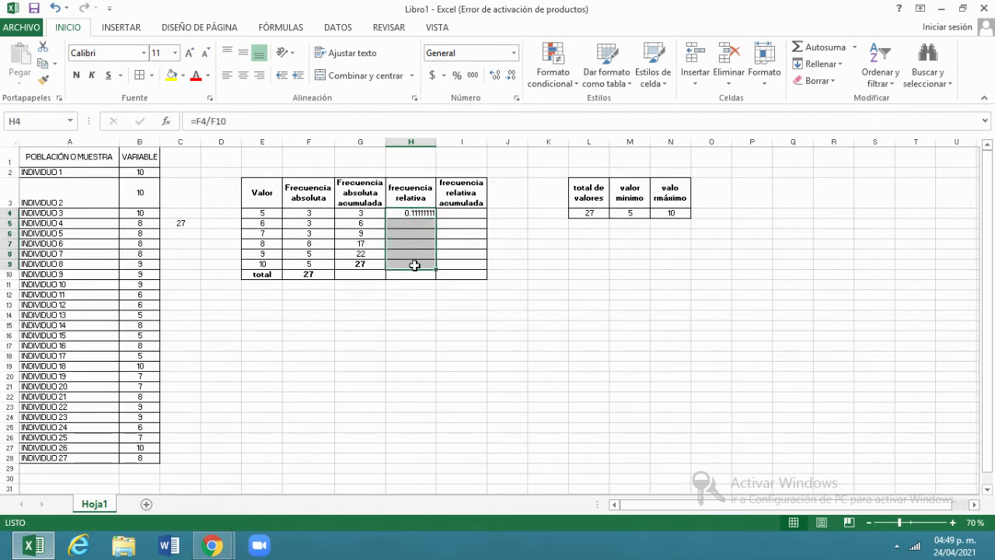
left_click(513, 53)
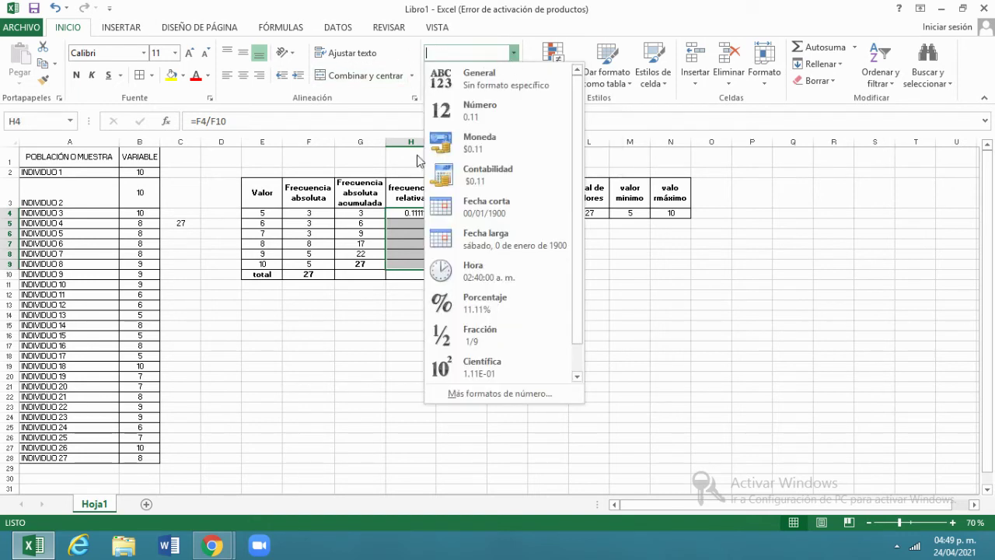
left_click(413, 214)
Format the relative frequency cells H4:H10 with the Número category and 1 decimal place
left_click_drag(406, 213, 403, 276)
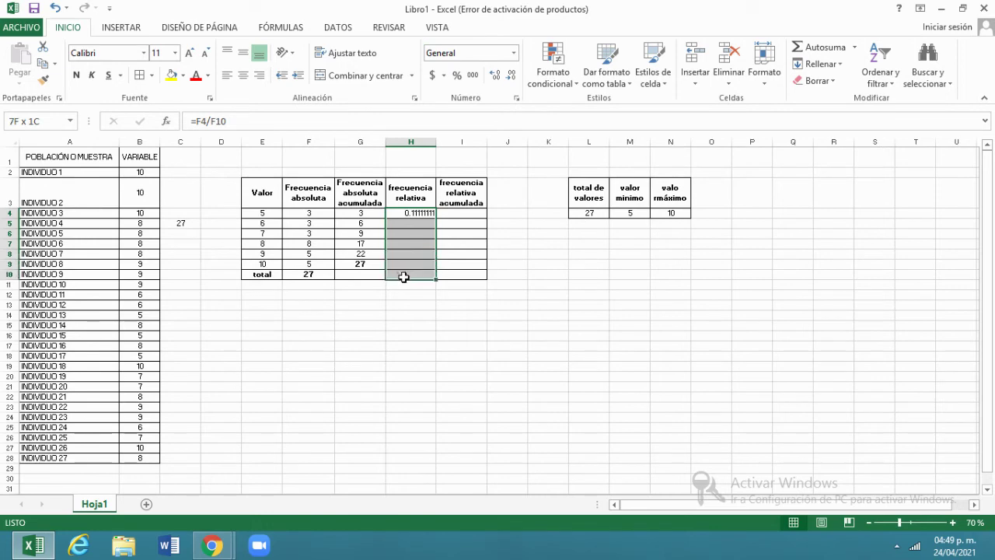
right_click(400, 213)
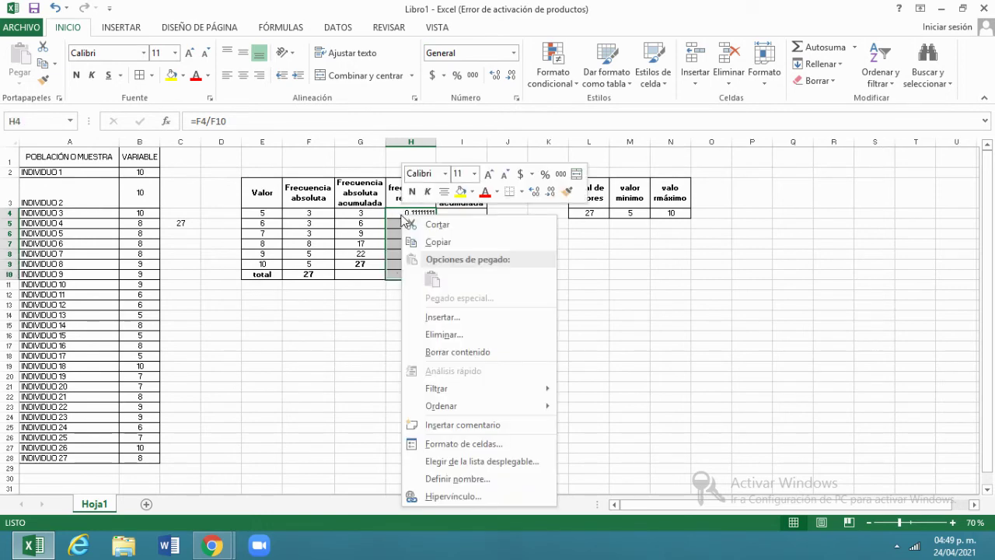
left_click(457, 446)
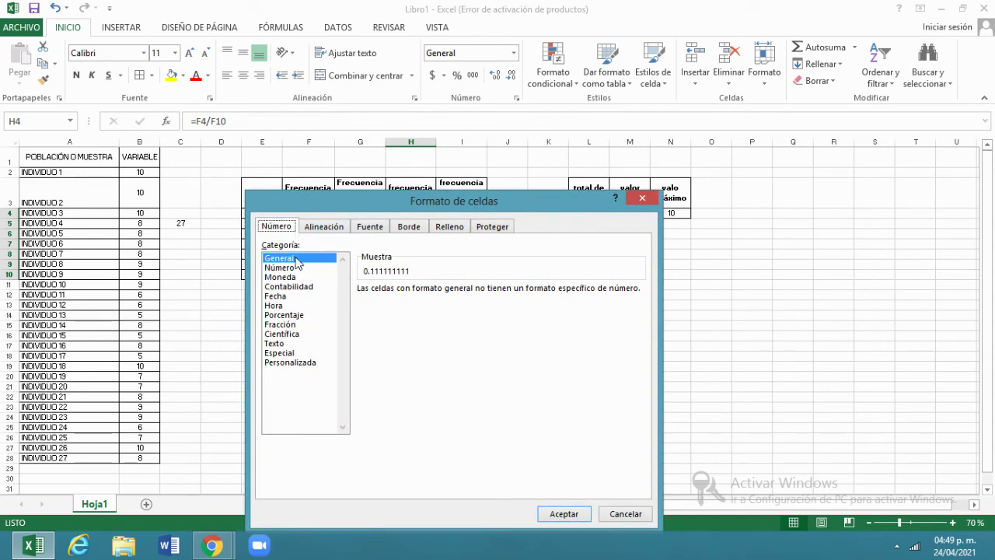
left_click(292, 269)
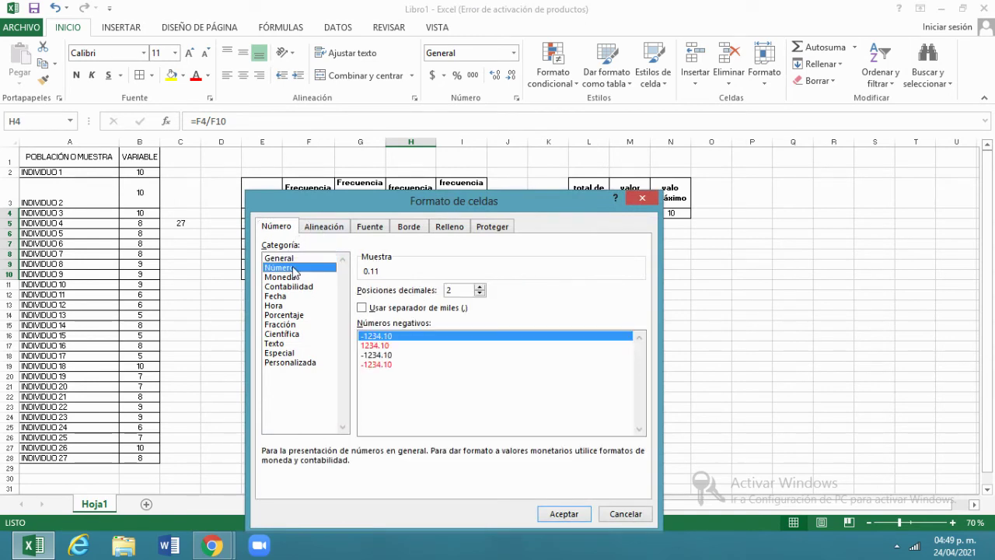
left_click(481, 293)
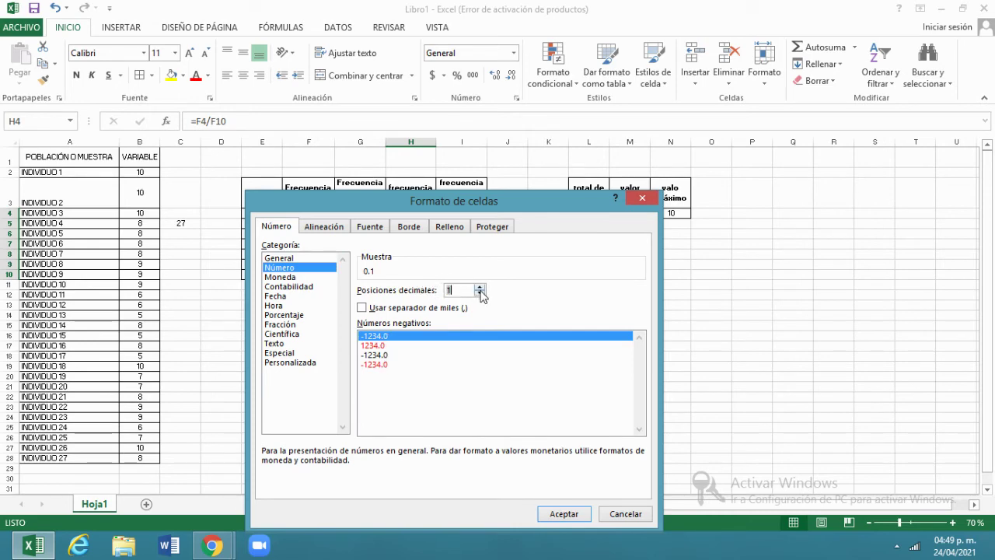
left_click(564, 514)
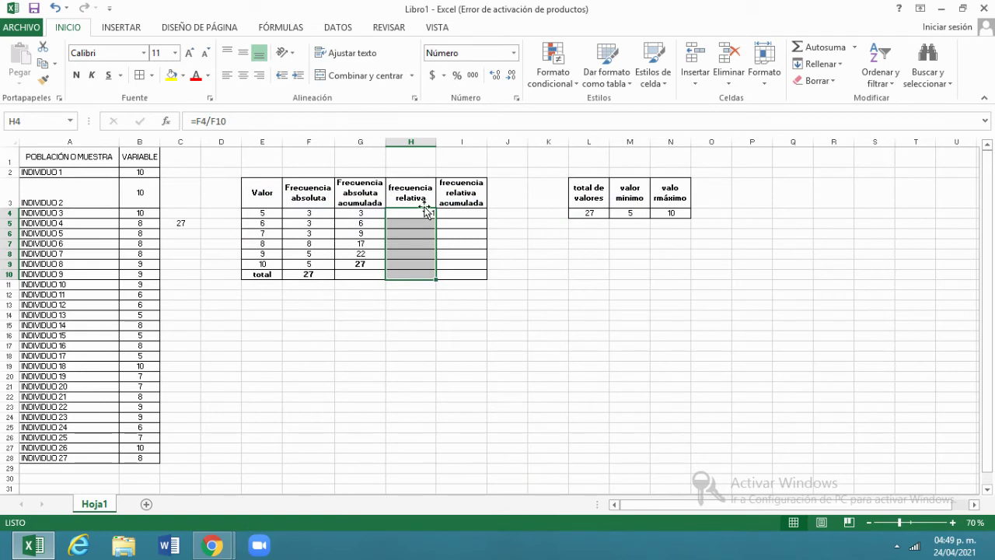
Center the relative frequency cells H4:H10 horizontally and vertically, and check the cell references of the formula in H4
left_click(243, 75)
left_click(244, 53)
left_click(427, 214)
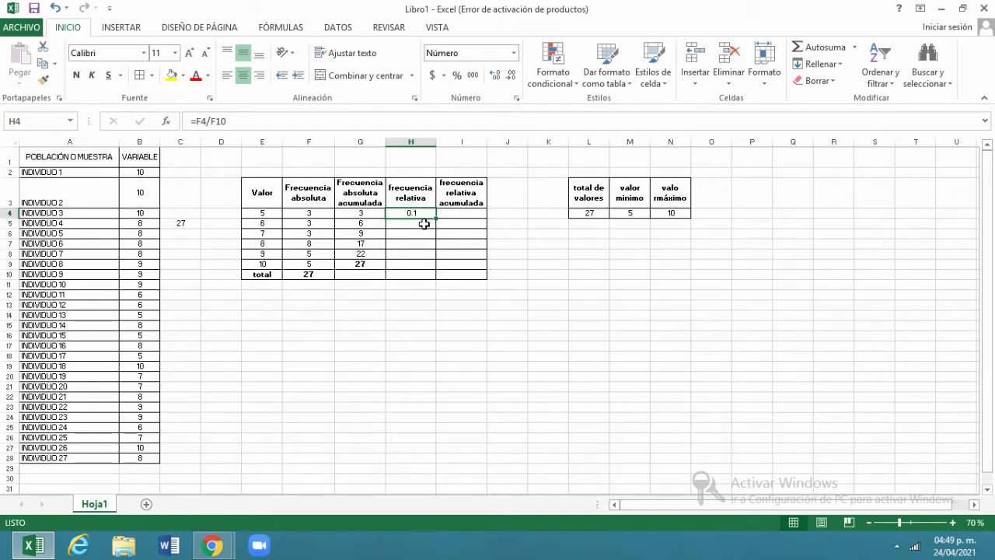
double_click(422, 214)
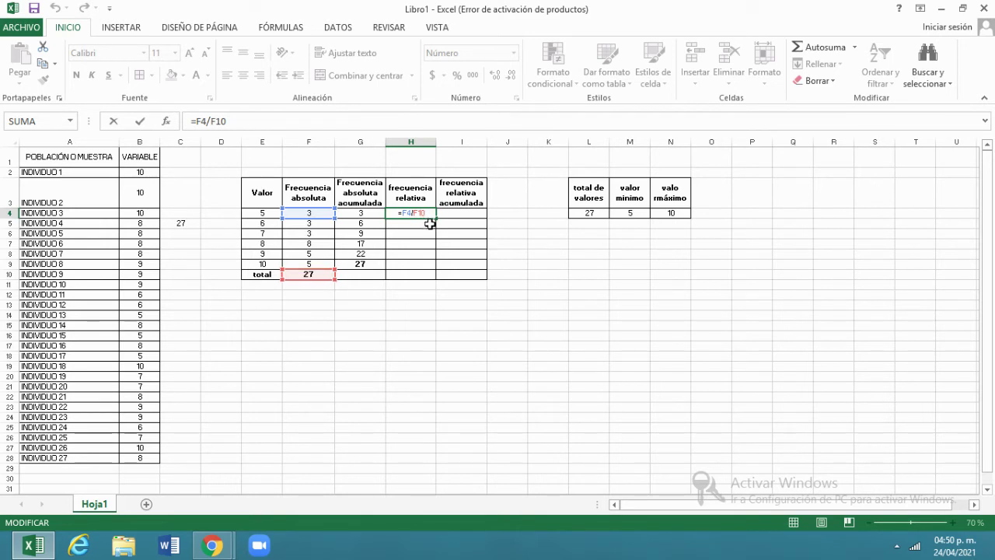
key("ctrl+Return")
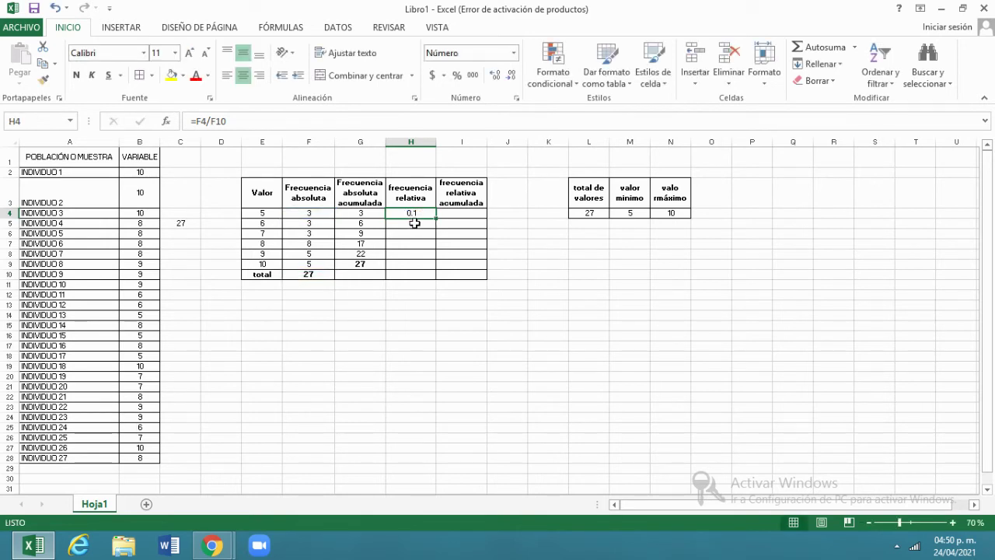
Enter =F5/F10 in H5 as the relative frequency for value 6
left_click(414, 223)
type("=")
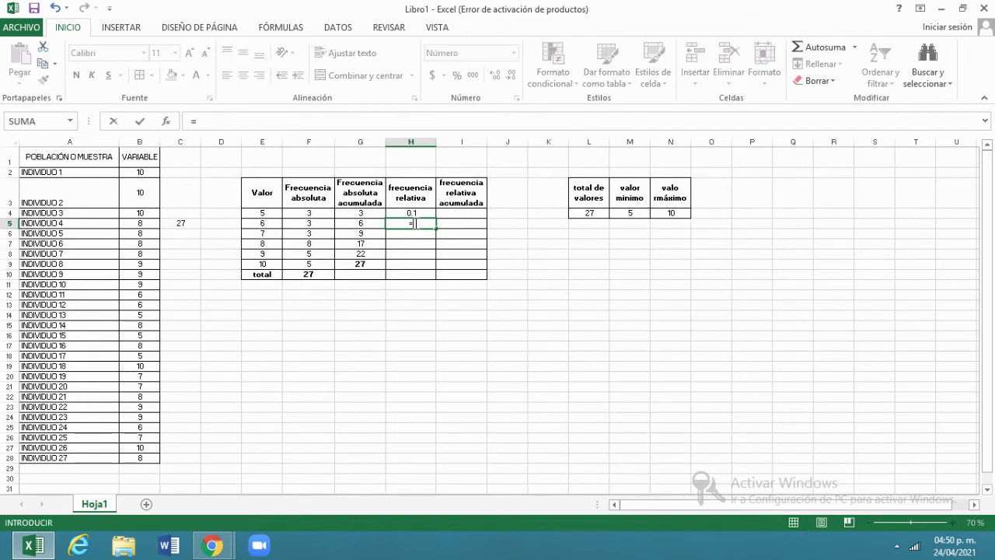
left_click(315, 224)
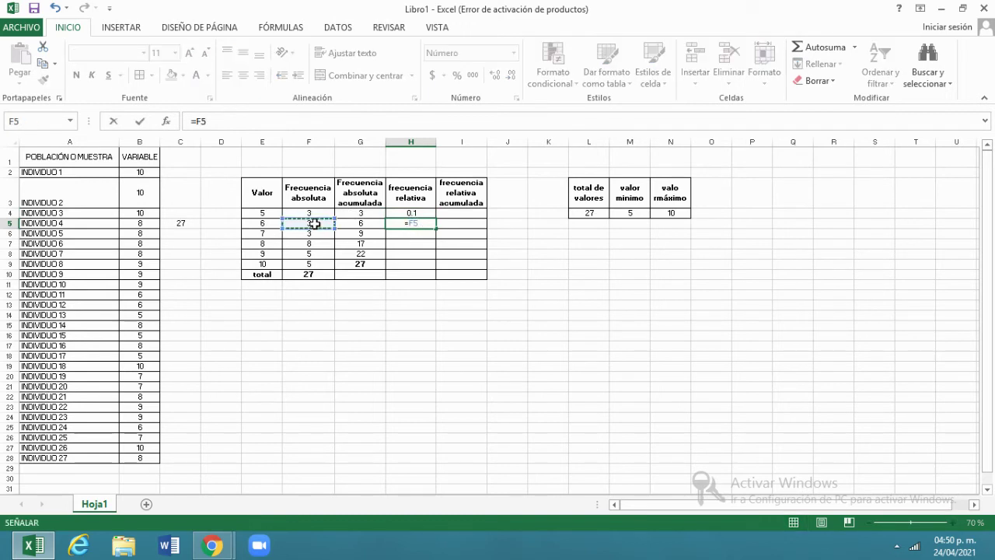
type("/")
left_click(311, 274)
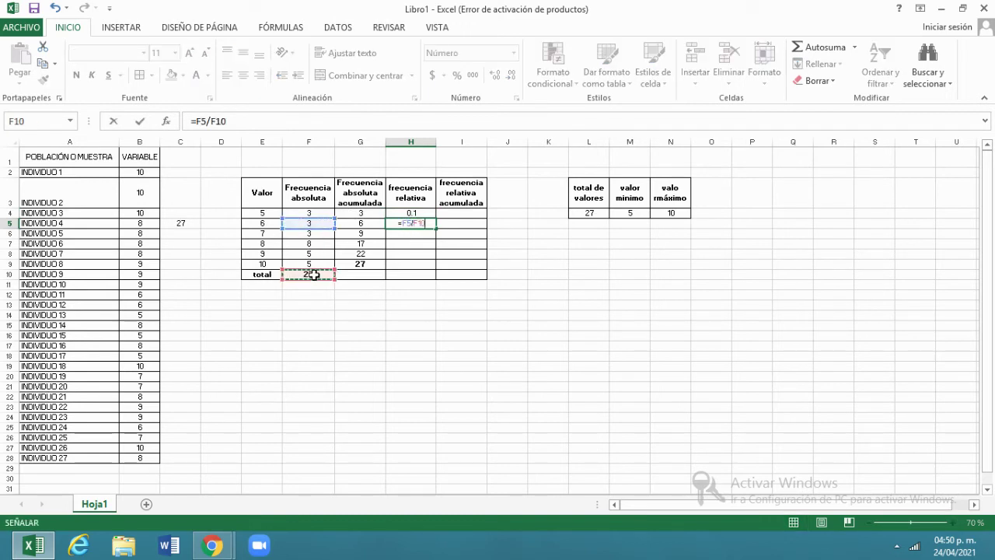
key("Return")
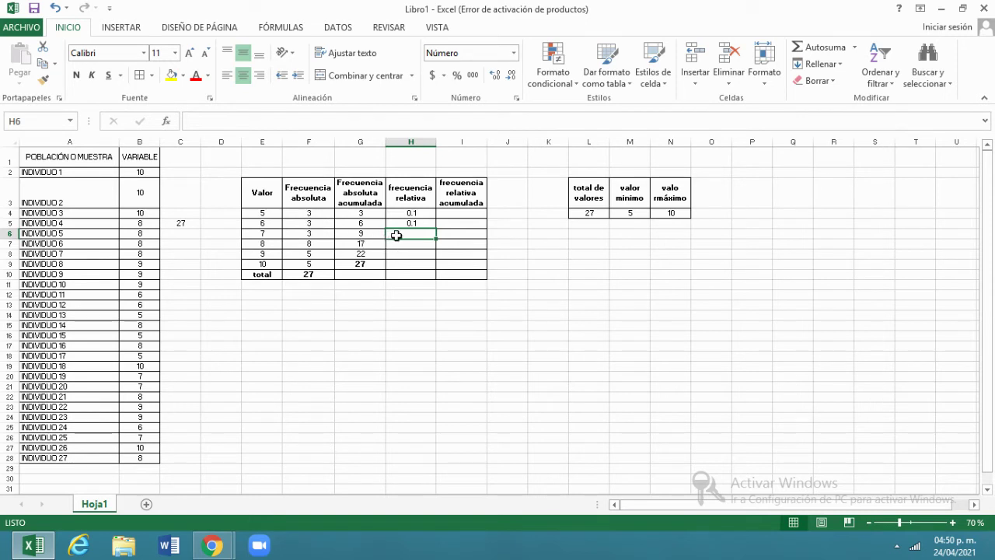
Enter =F6/F10 in H6 as the relative frequency for value 7
type("=")
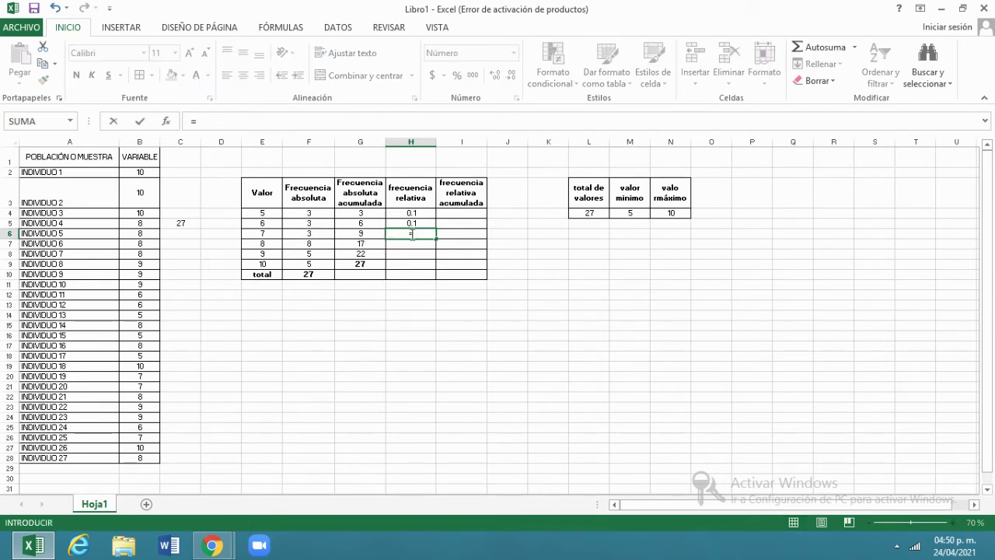
left_click(322, 235)
type("/")
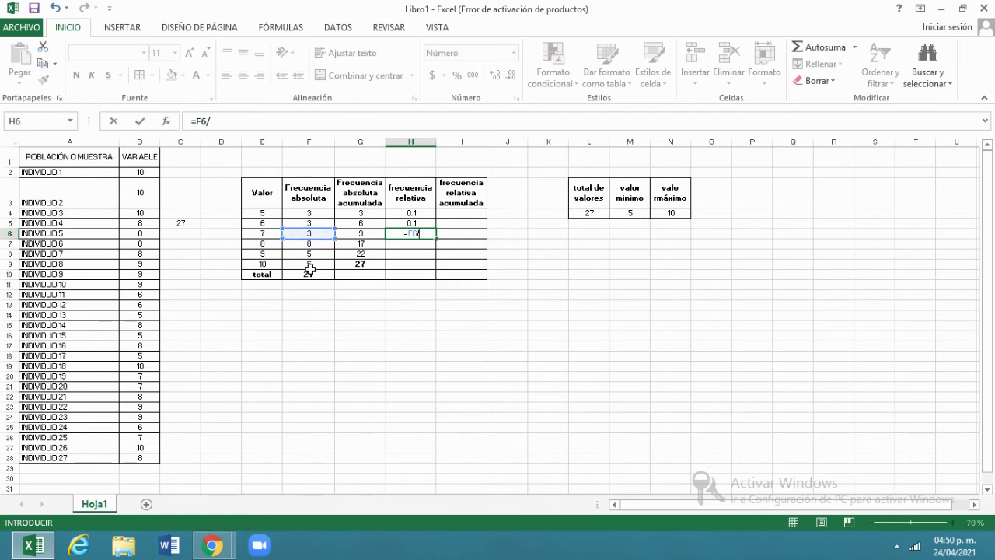
left_click(311, 274)
key("Return")
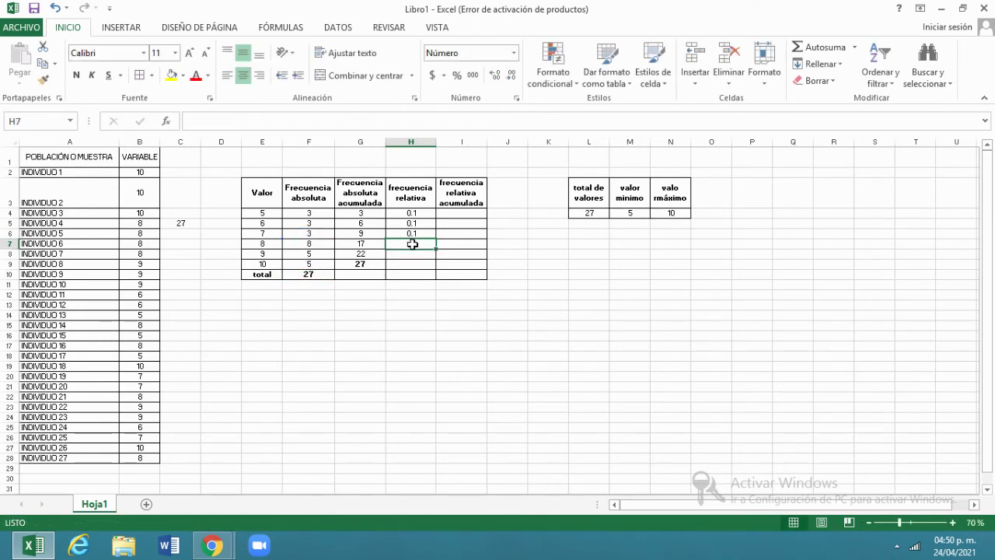
Enter =F7/F10 in H7 as the relative frequency for value 8
type("=")
left_click(319, 244)
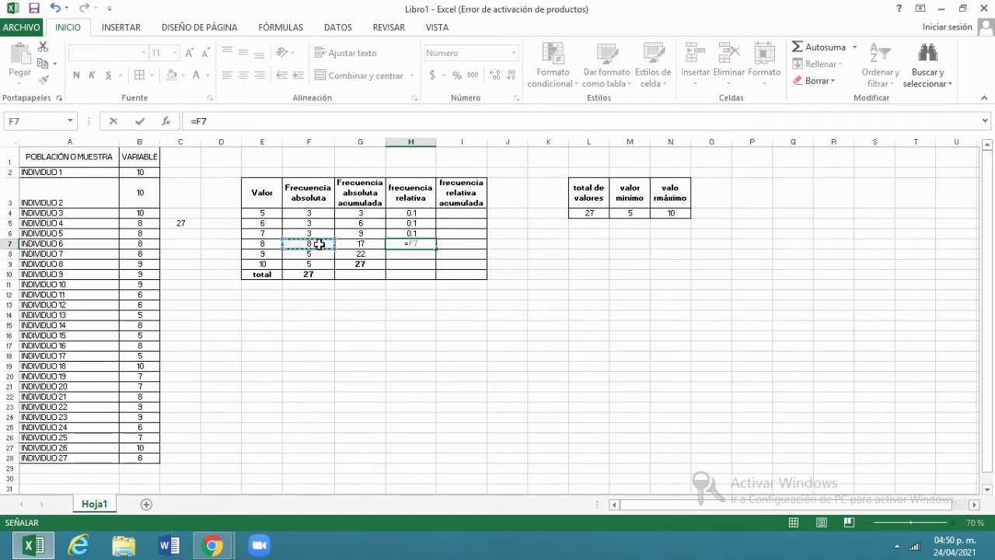
type("/")
left_click(310, 275)
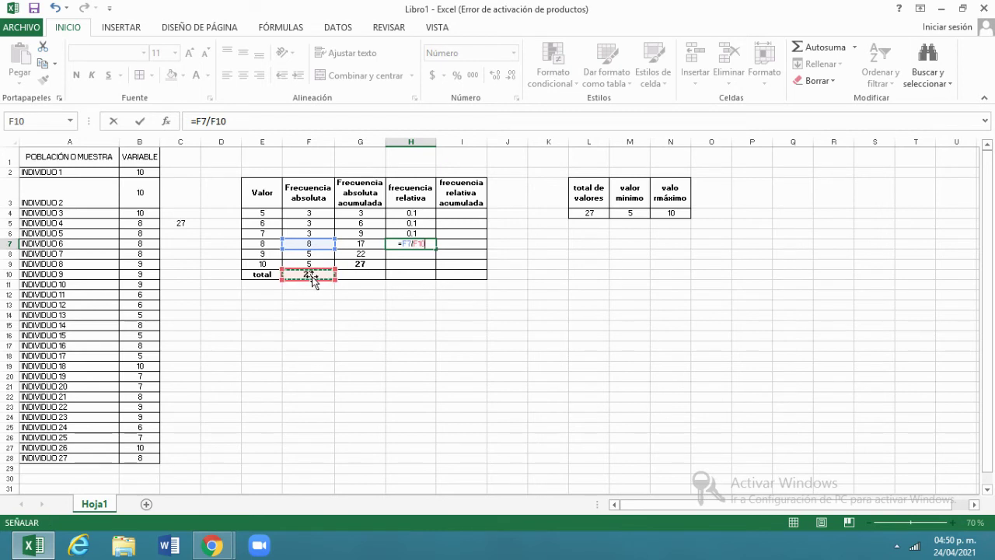
key("Return")
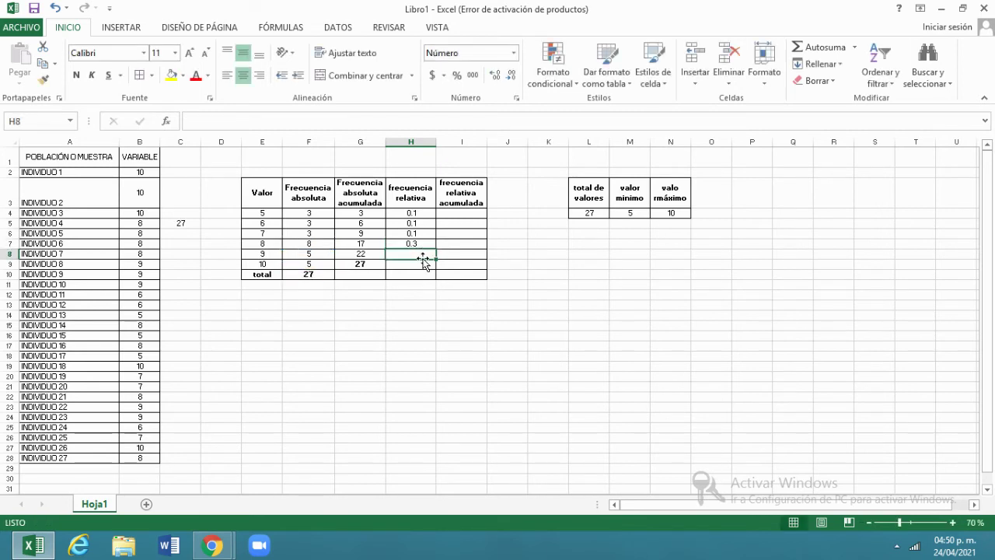
Clear the individually entered relative frequency formulas from H5:H7
left_click(425, 227)
left_click_drag(425, 227, 424, 243)
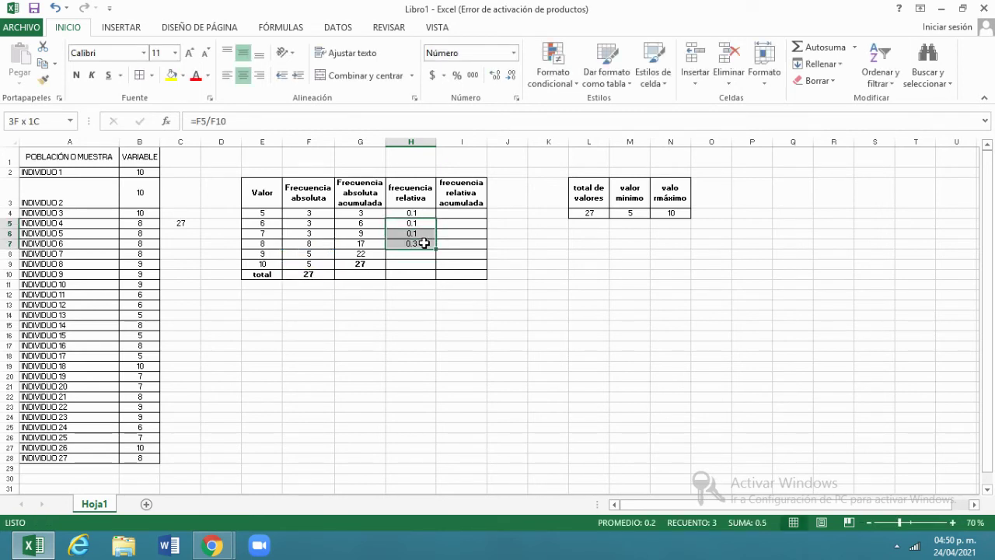
key("Delete")
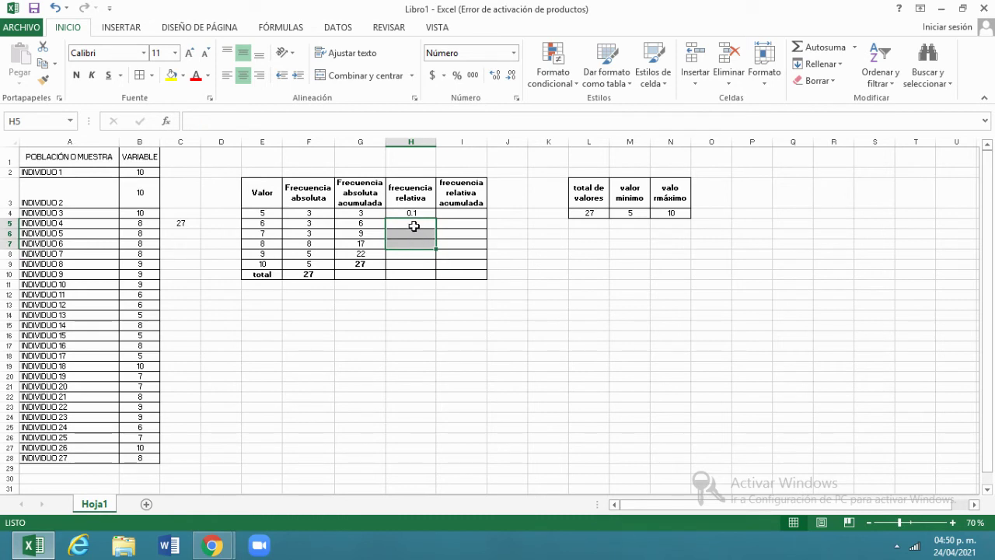
Try to fill the formula =F4/F10 from H4 down to H9, and undo the fill
left_click(417, 213)
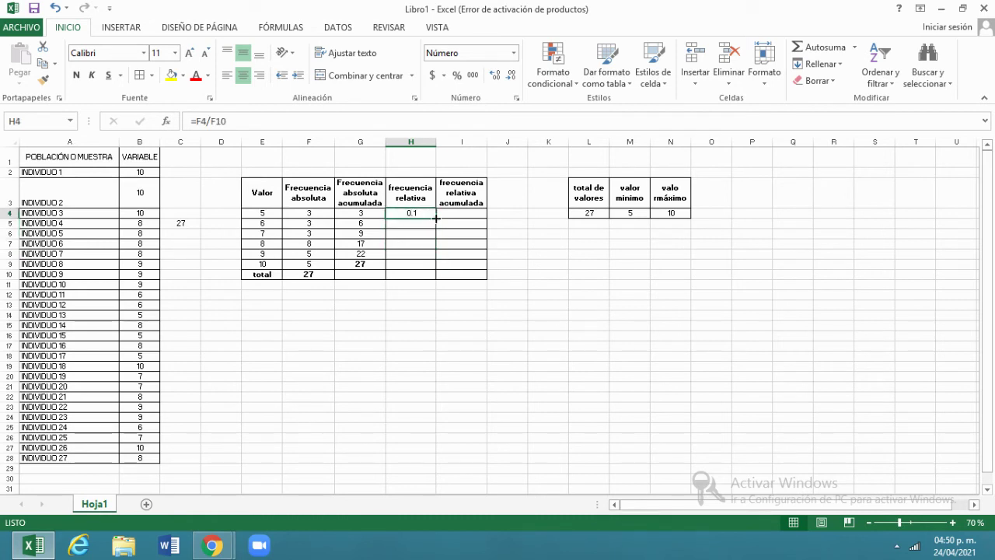
left_click_drag(437, 219, 435, 266)
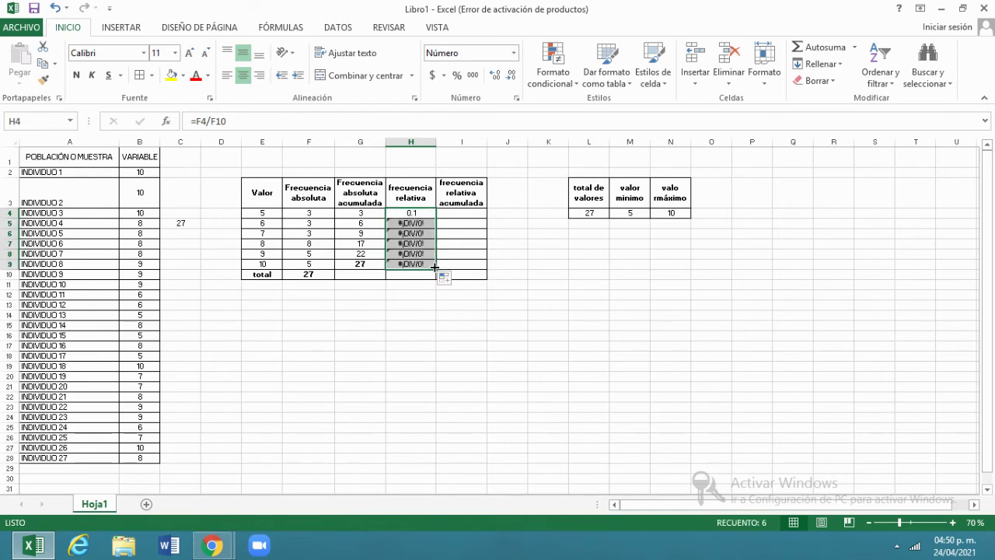
key("ctrl+z")
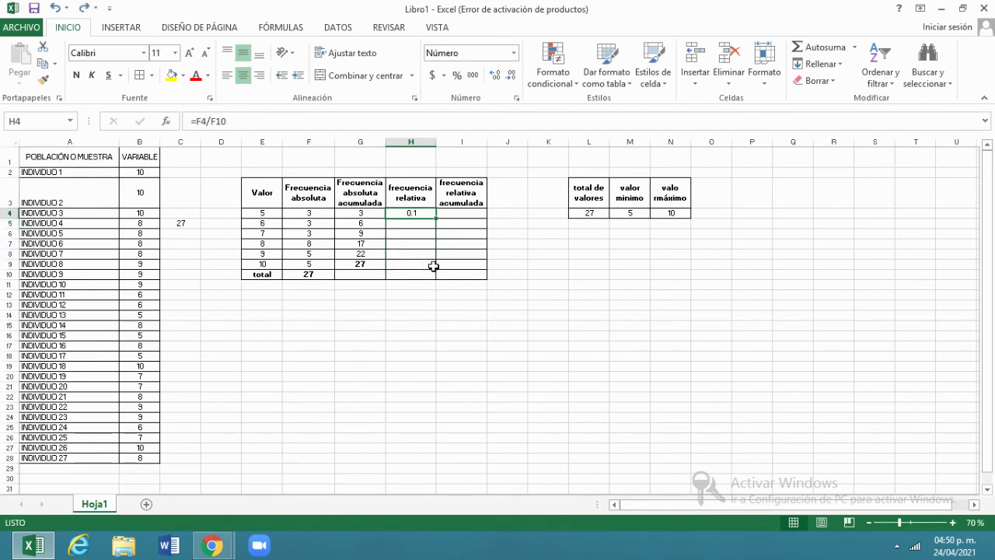
Try to fix the total's reference in H4 by changing the formula to =F4/$F1$0
double_click(414, 213)
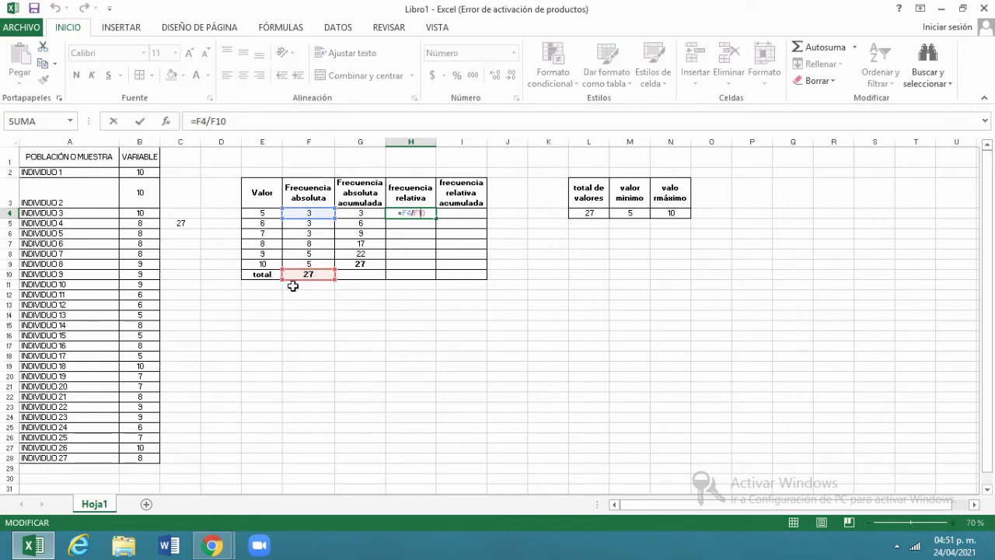
left_click(415, 213)
type("$")
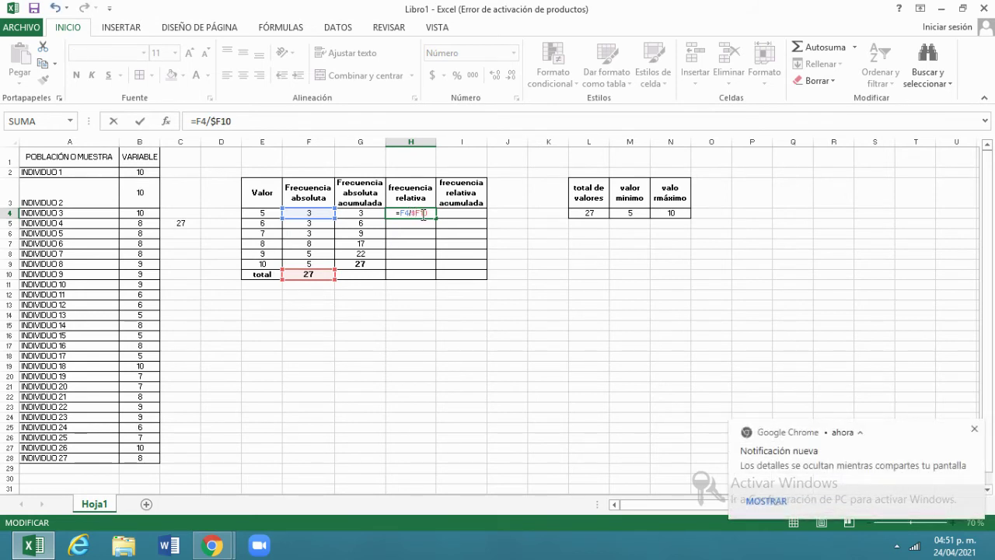
left_click(424, 215)
type("$")
key("Return")
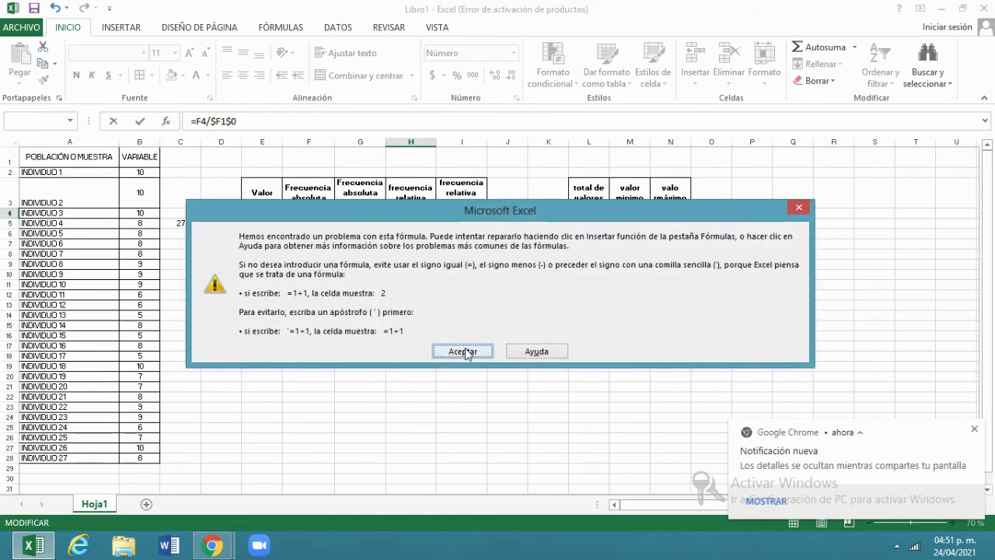
left_click(464, 351)
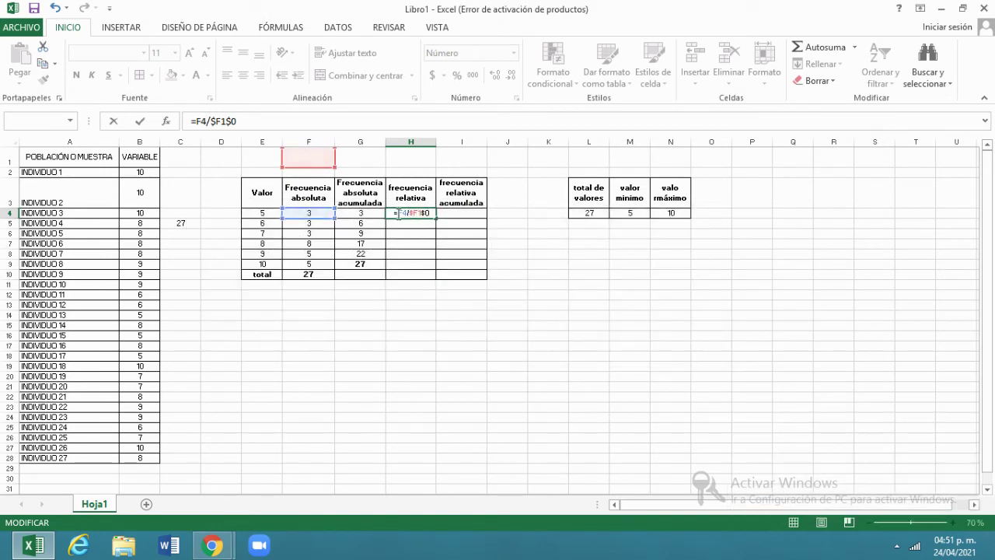
Try to enter the formula in H4 with parentheses as =(F4/$F1$0), and discard the edit
type("(")
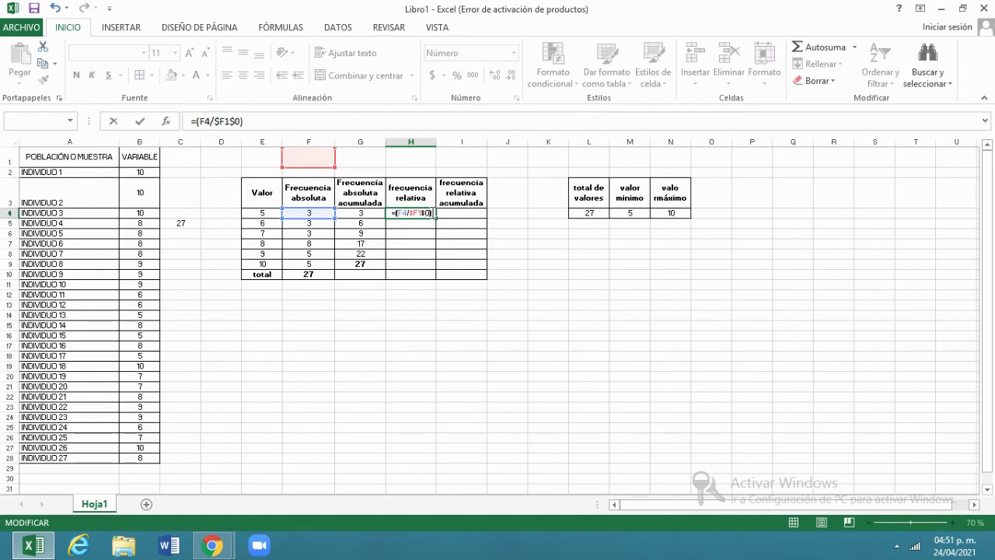
key("Return")
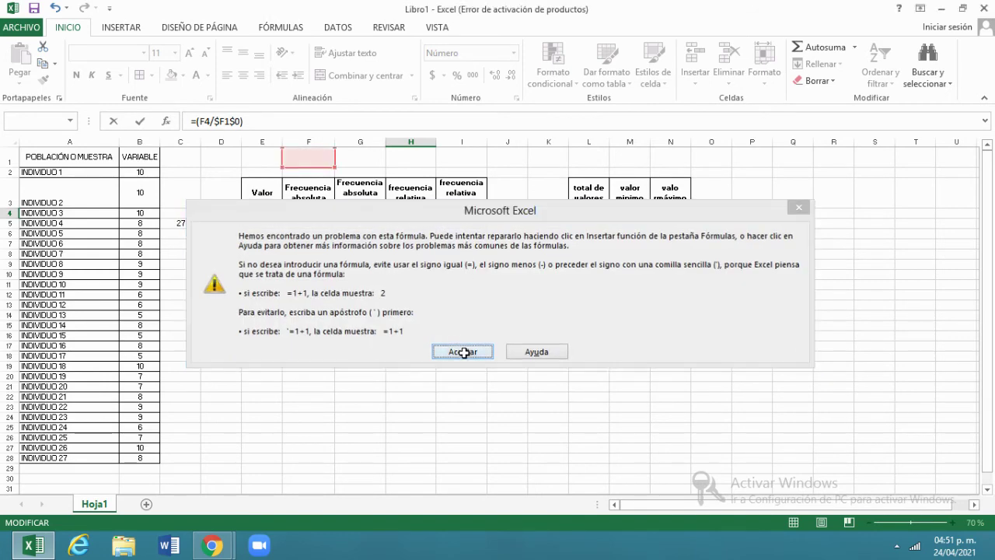
left_click(464, 352)
left_click(428, 243)
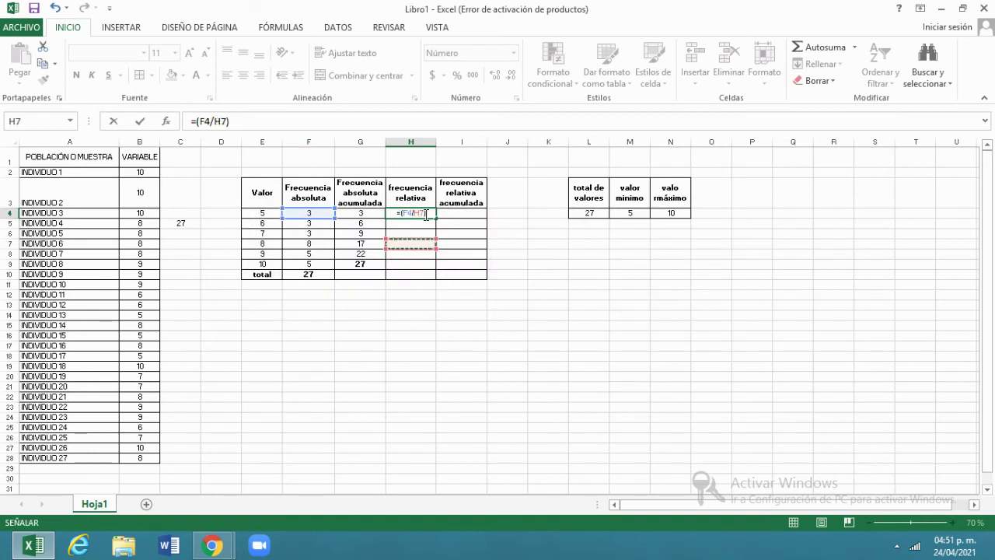
key("ctrl+z")
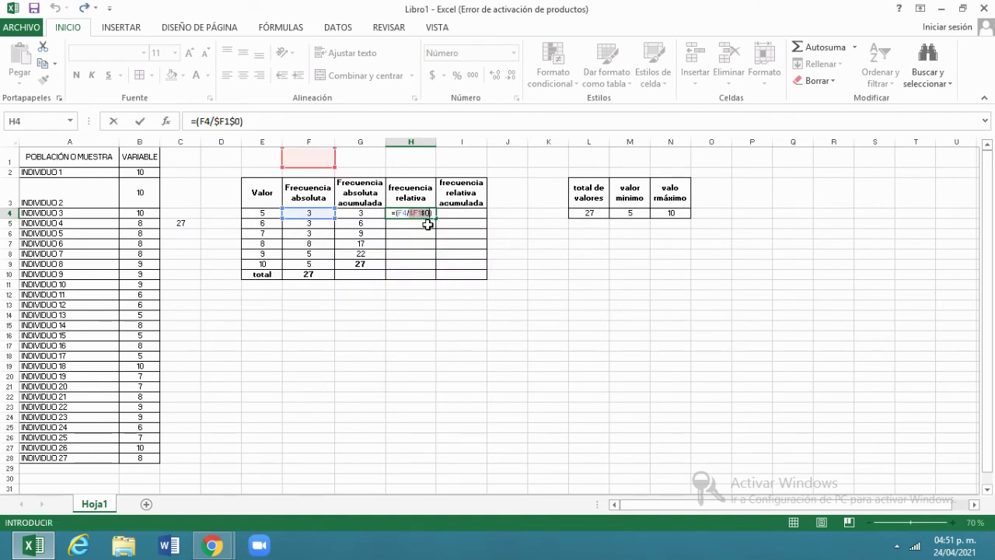
key("Escape")
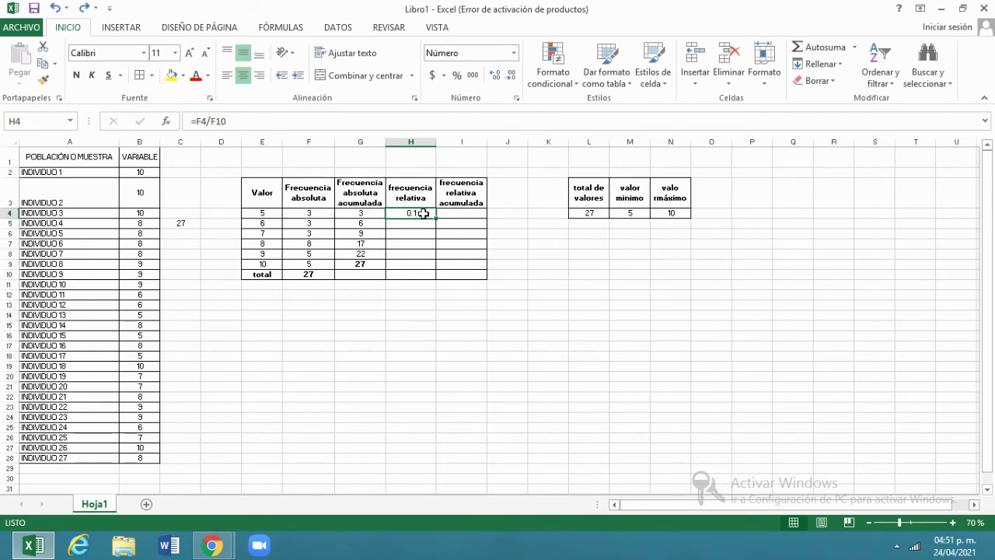
Change the formula in H4 to =(F4/$F$10) and fill it down to H9
double_click(423, 213)
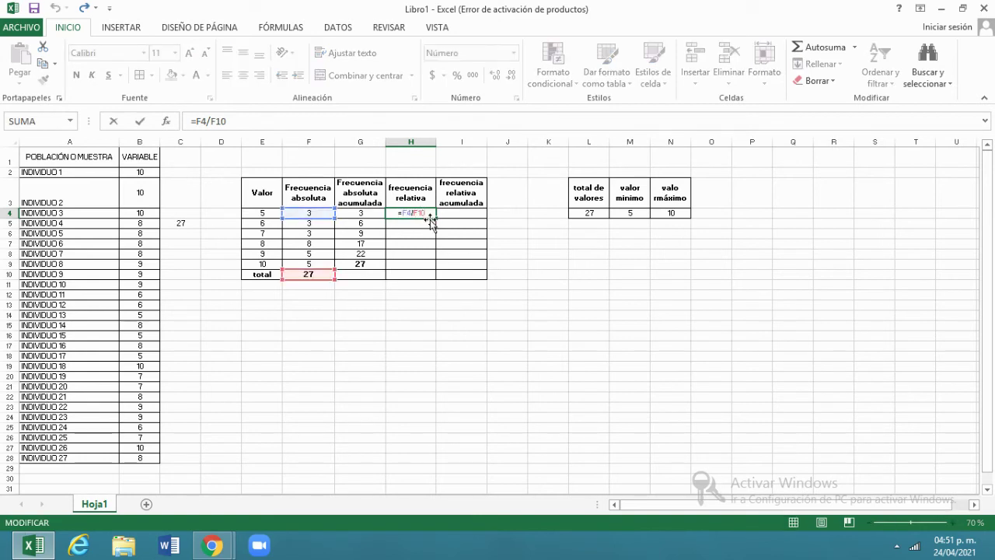
left_click(405, 213)
type("(")
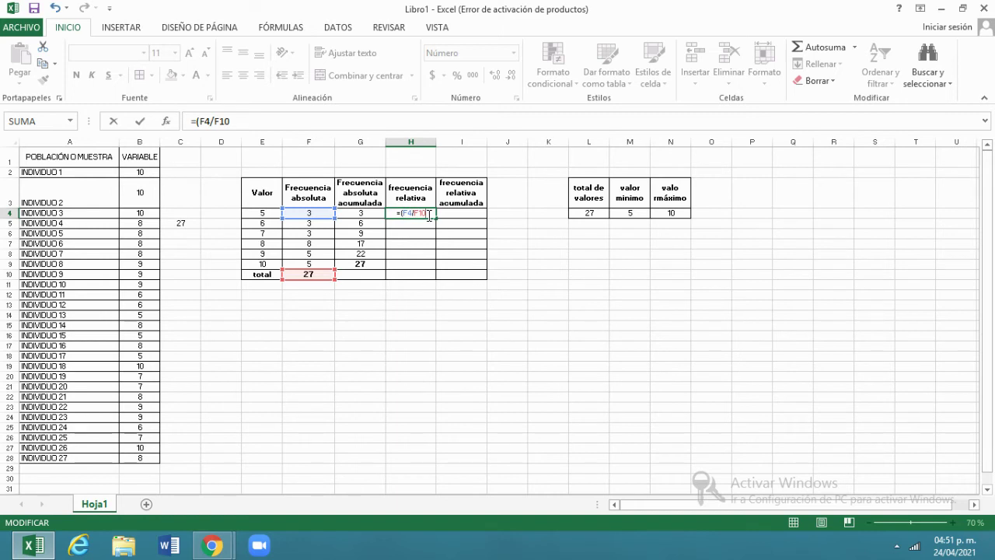
type(")")
left_click(415, 213)
type("$F$")
key("Return")
left_click(430, 214)
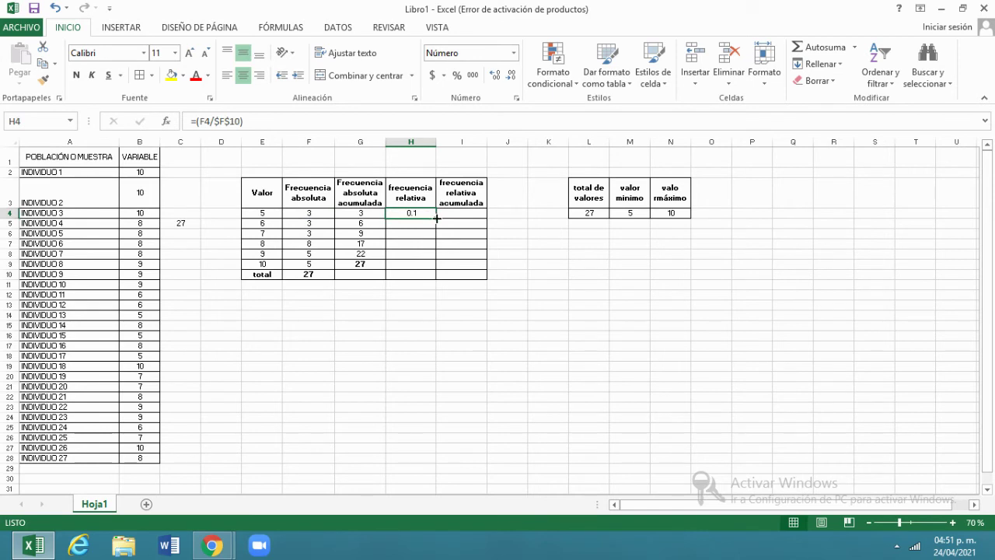
left_click_drag(437, 218, 434, 267)
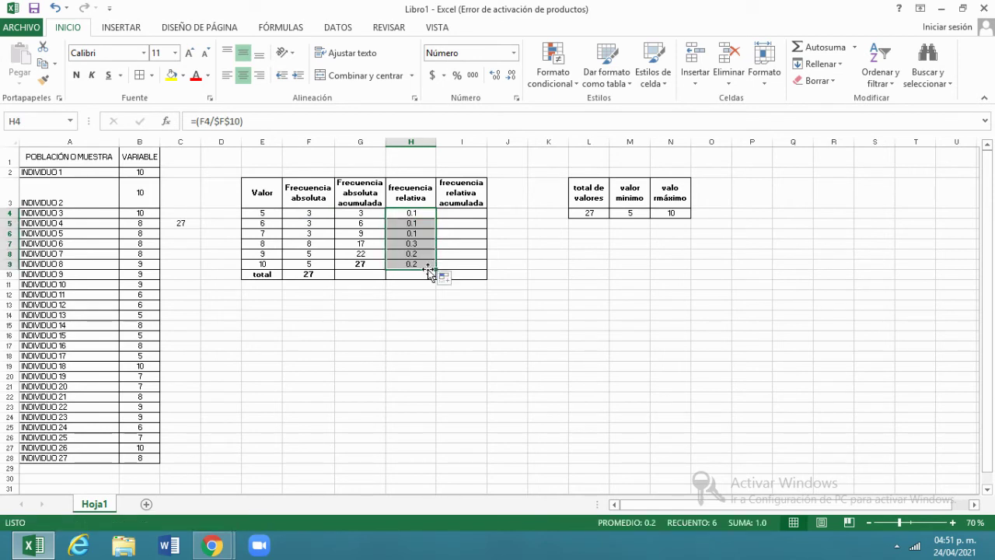
Add the total of the relative frequencies H4:H9 in H10 with AutoSum
left_click(422, 276)
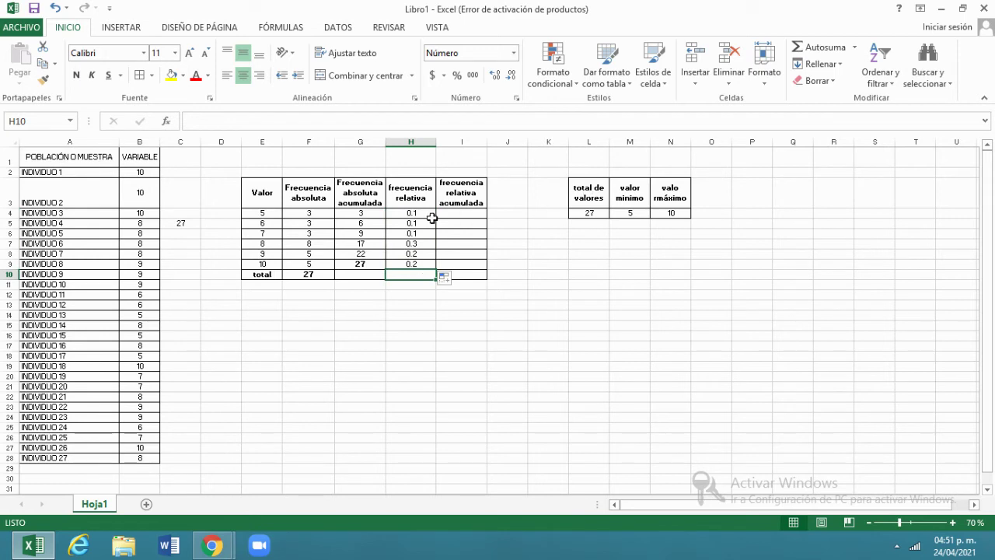
left_click_drag(414, 214, 422, 266)
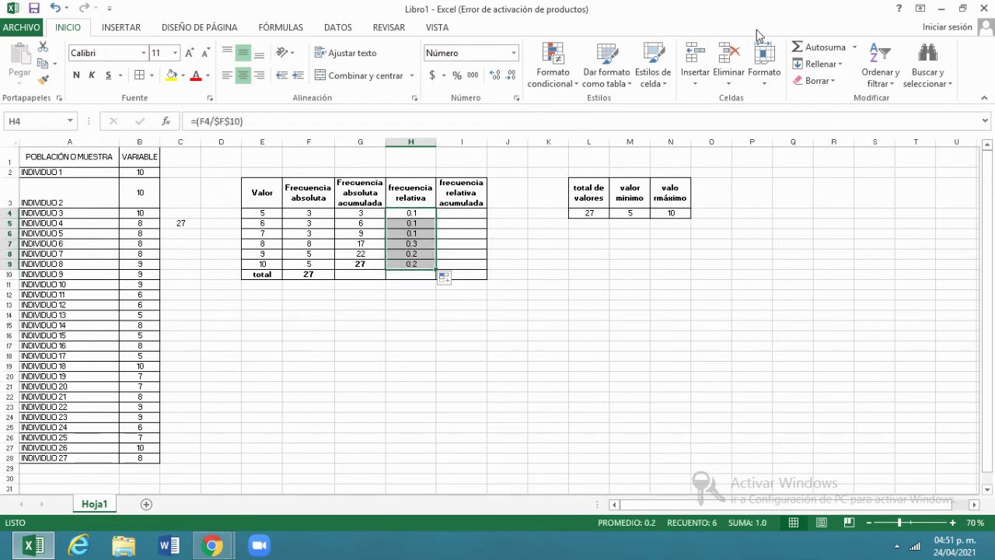
left_click(809, 46)
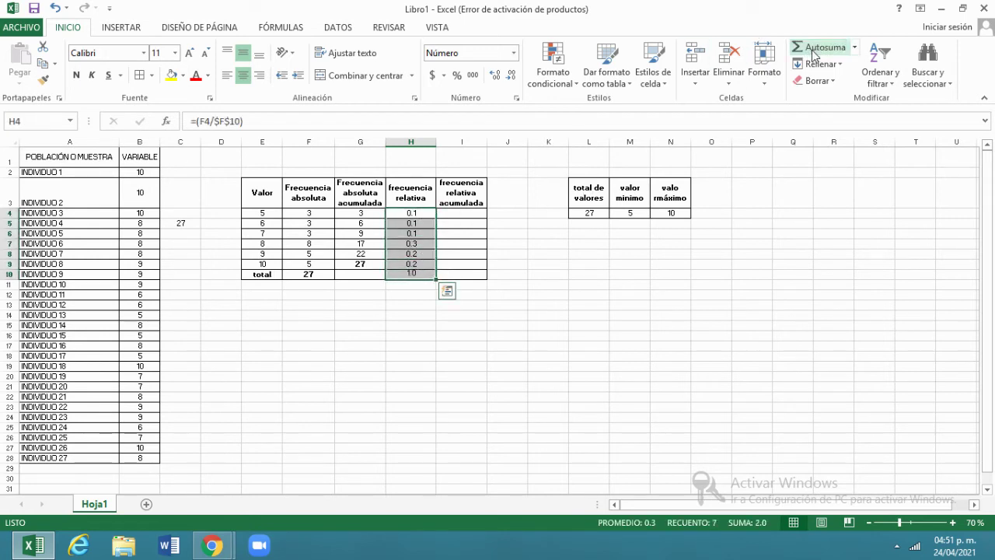
left_click(423, 272)
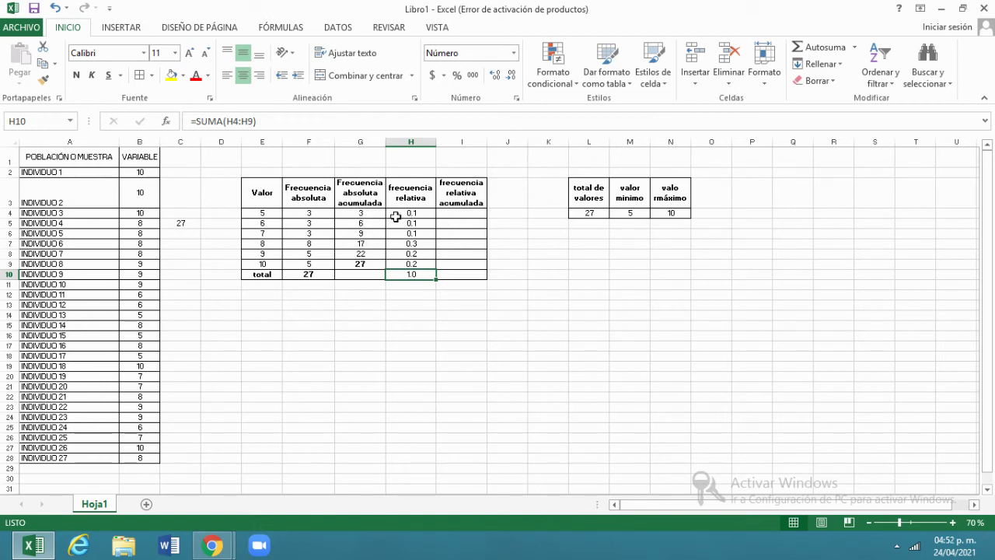
Enter =H4 in I4 as the first cumulative relative frequency and center I4:I10 both horizontally and vertically
left_click(456, 213)
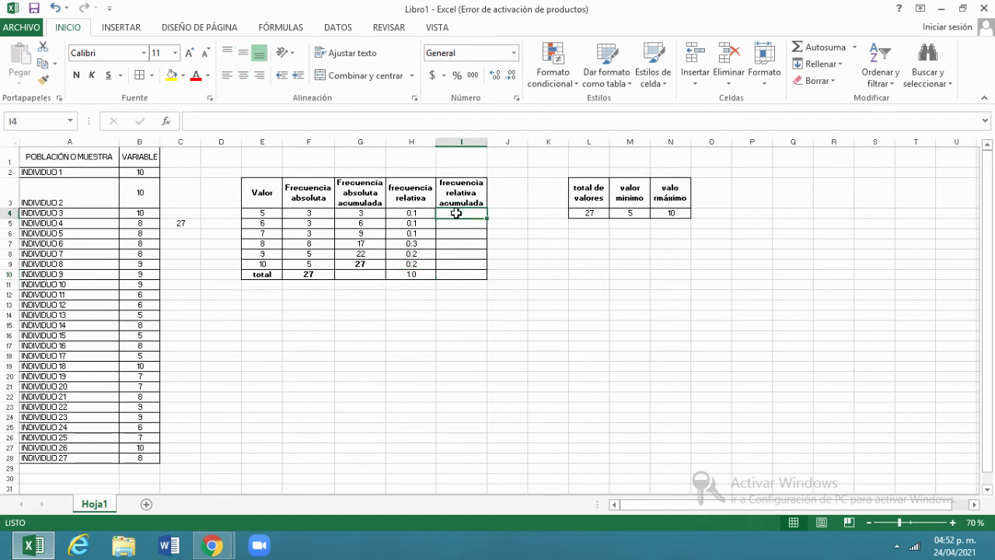
double_click(457, 213)
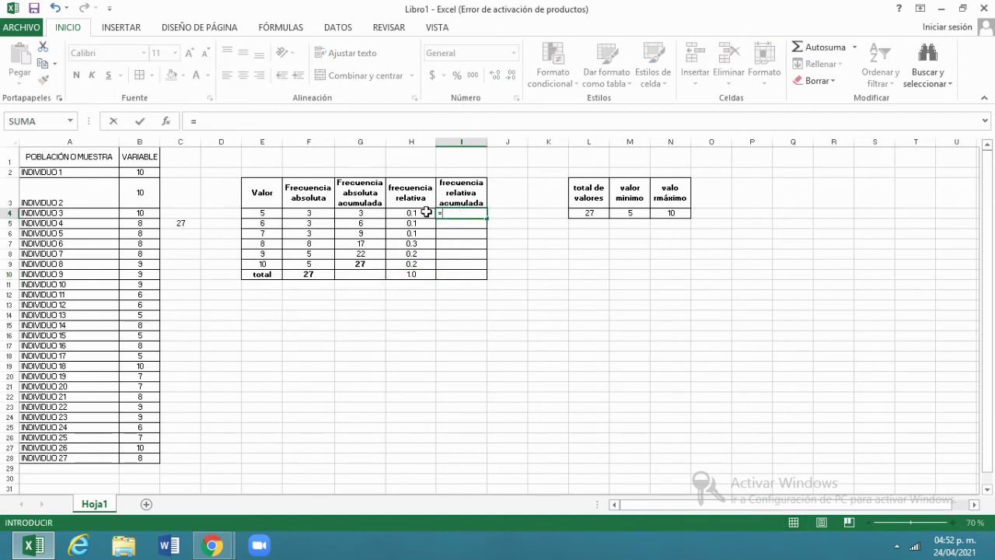
left_click(426, 211)
key("Return")
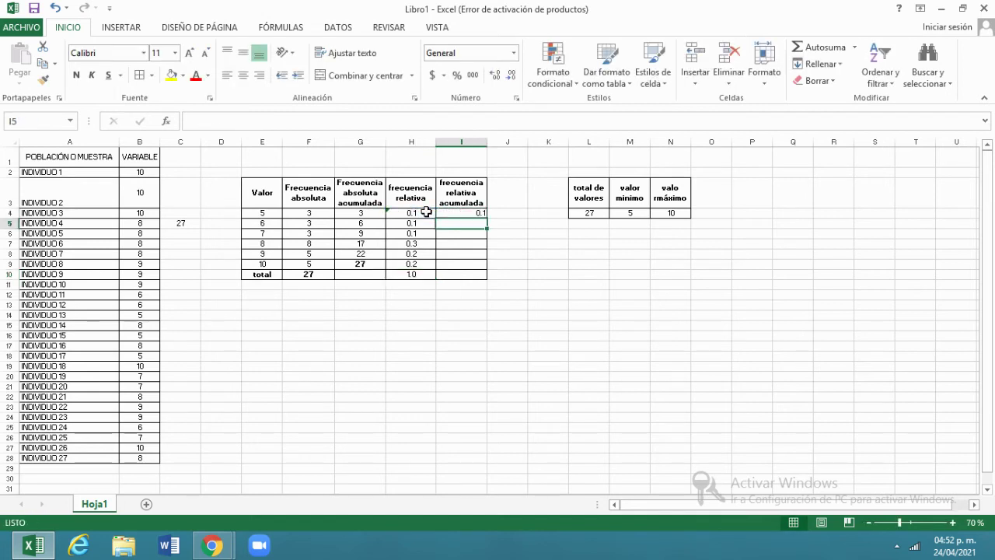
left_click_drag(459, 211, 461, 274)
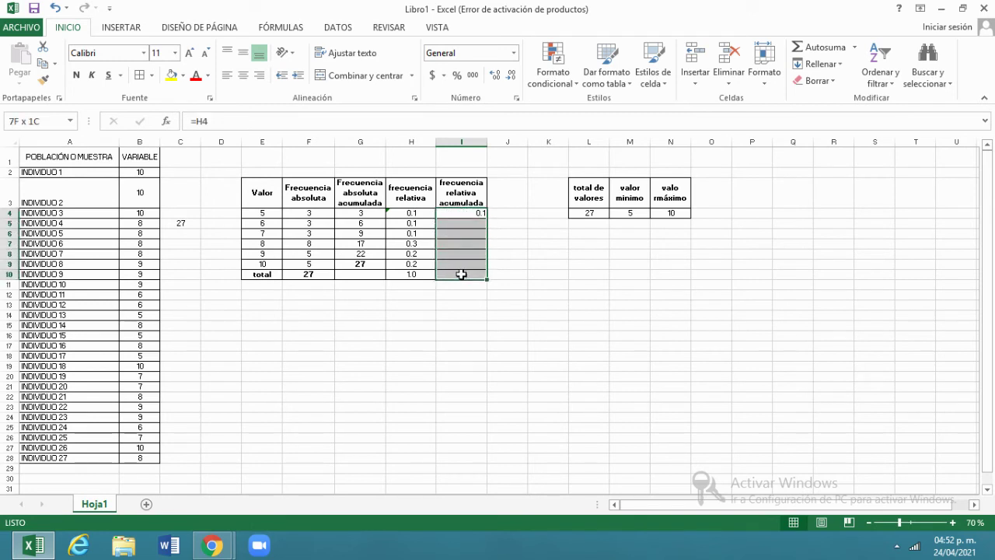
left_click(243, 52)
left_click(243, 75)
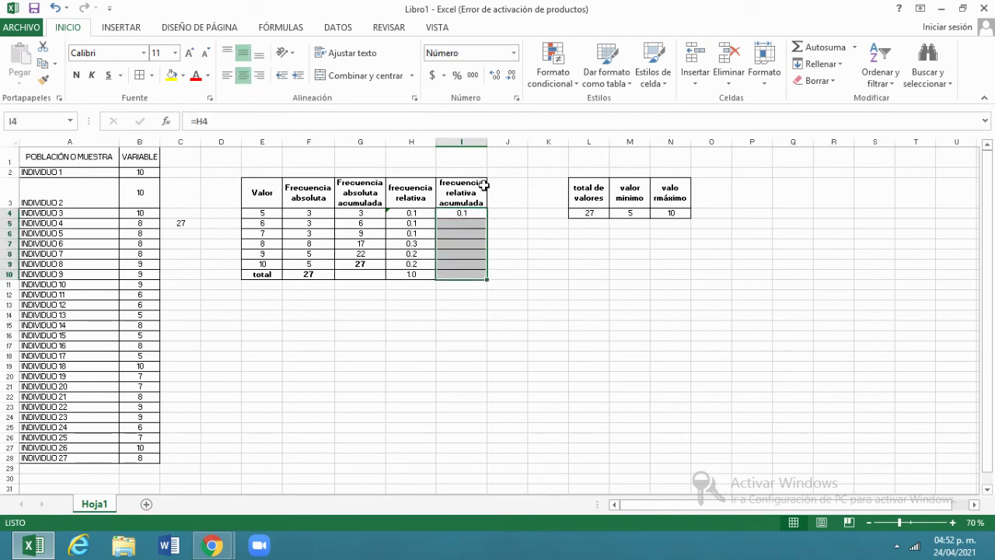
Enter the formula =I4+H5 in I5 and fill it down to I9
left_click(473, 213)
left_click(473, 223)
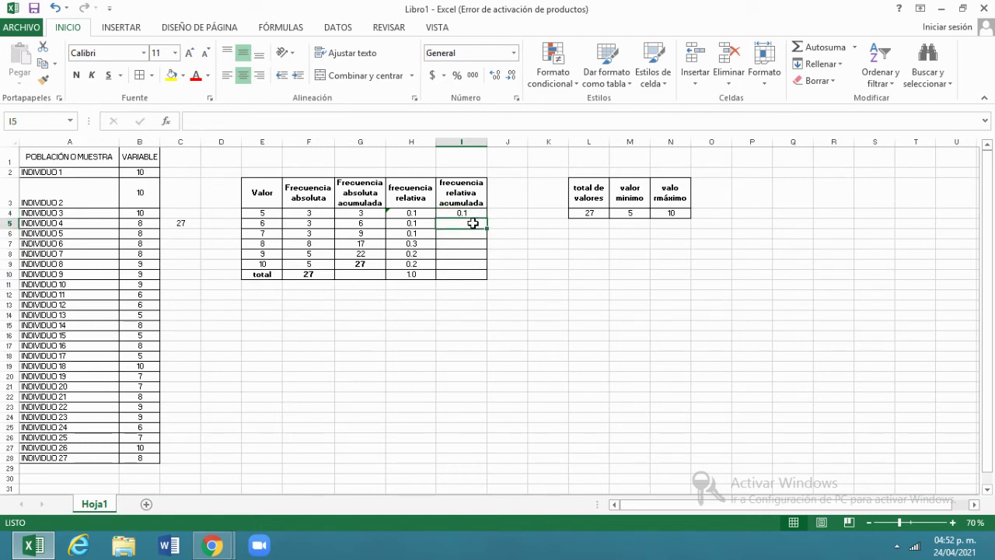
type("=")
left_click(459, 207)
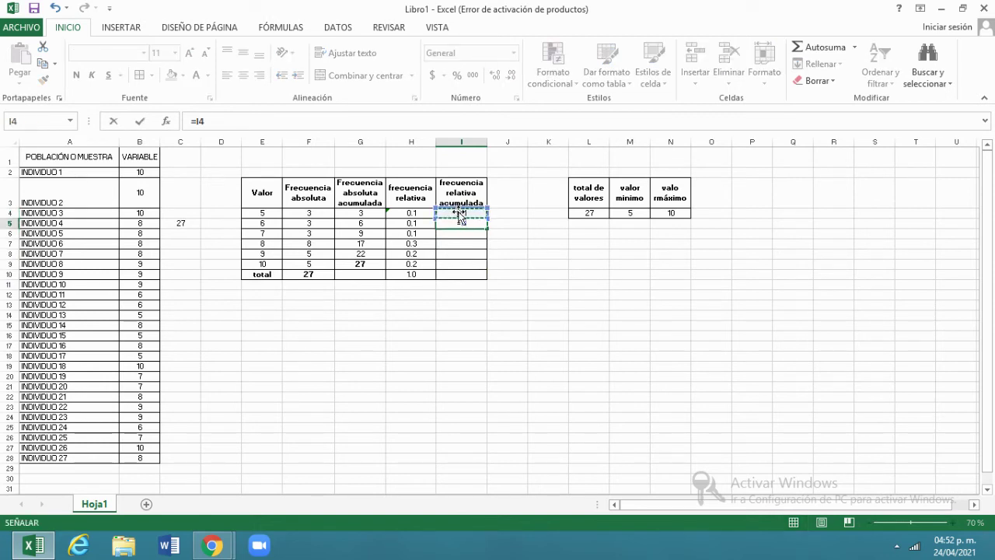
type("+")
left_click(424, 222)
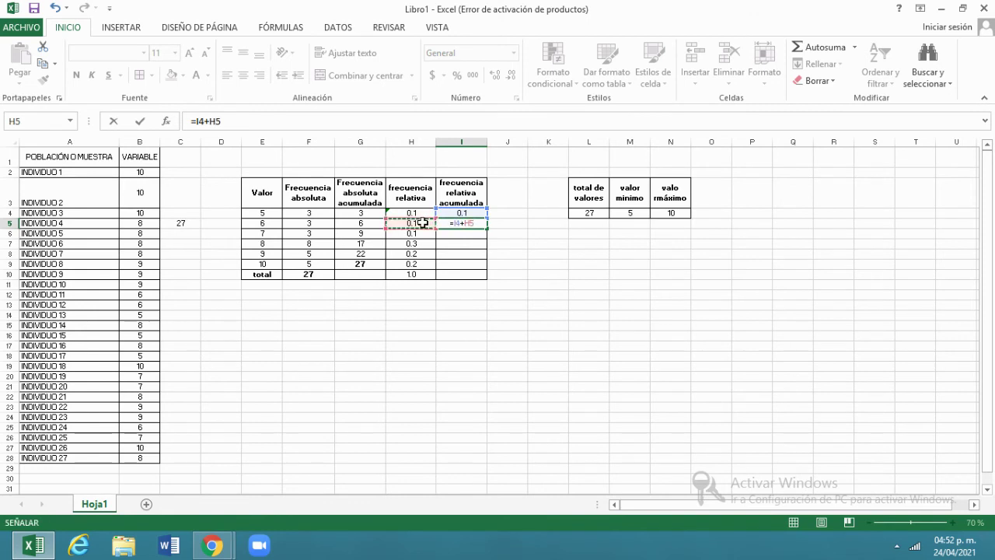
key("Return")
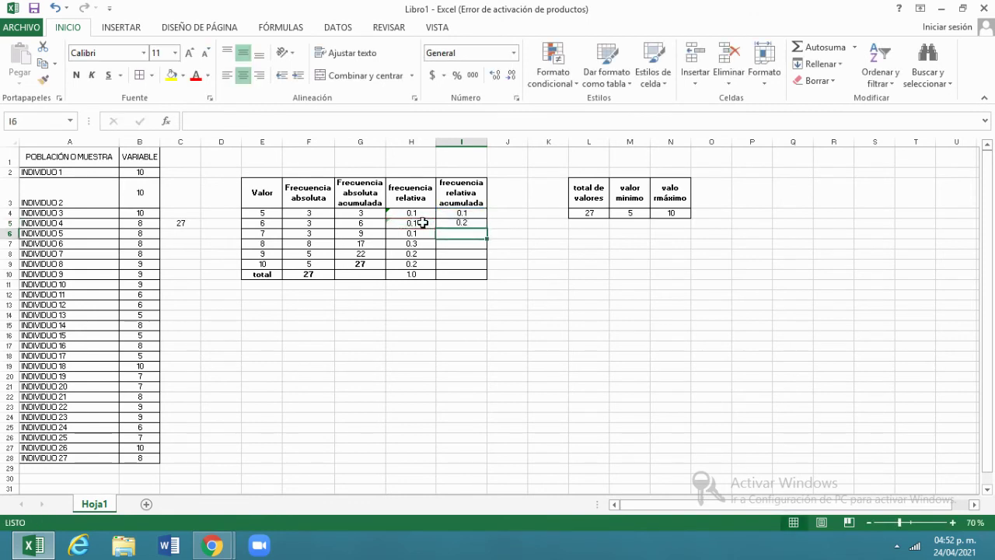
left_click(478, 224)
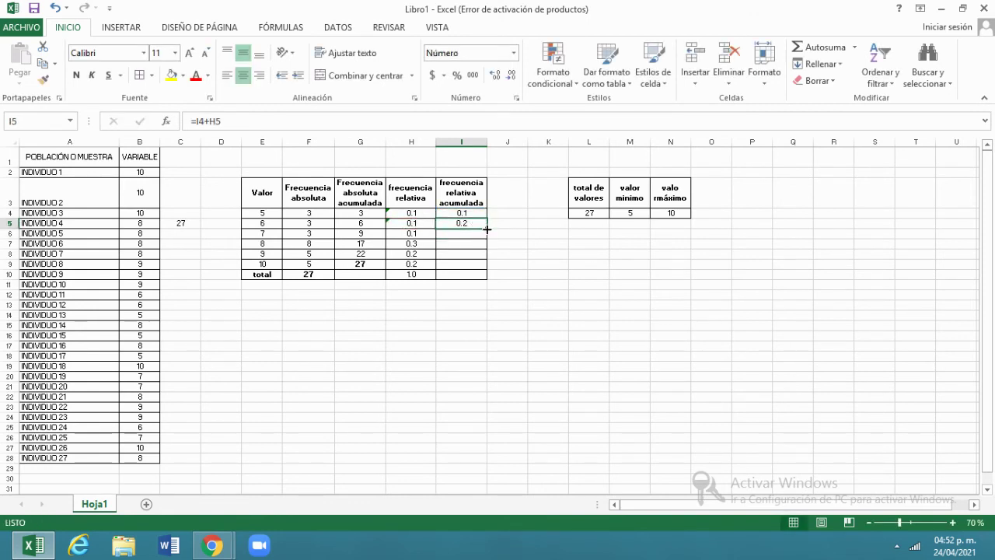
left_click_drag(487, 229, 487, 269)
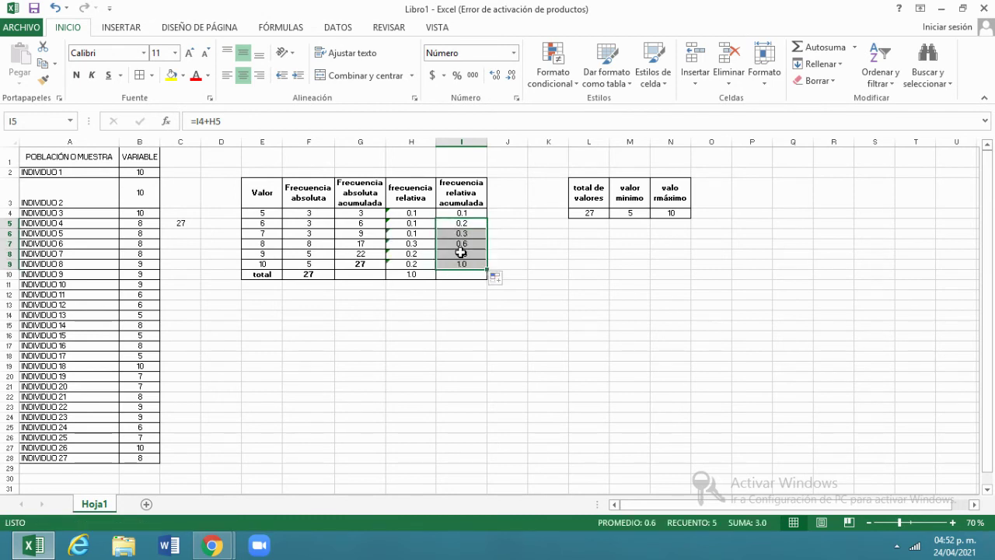
Make the relative frequency total in H10 and the last cumulative relative frequency in I9 bold
left_click(471, 274)
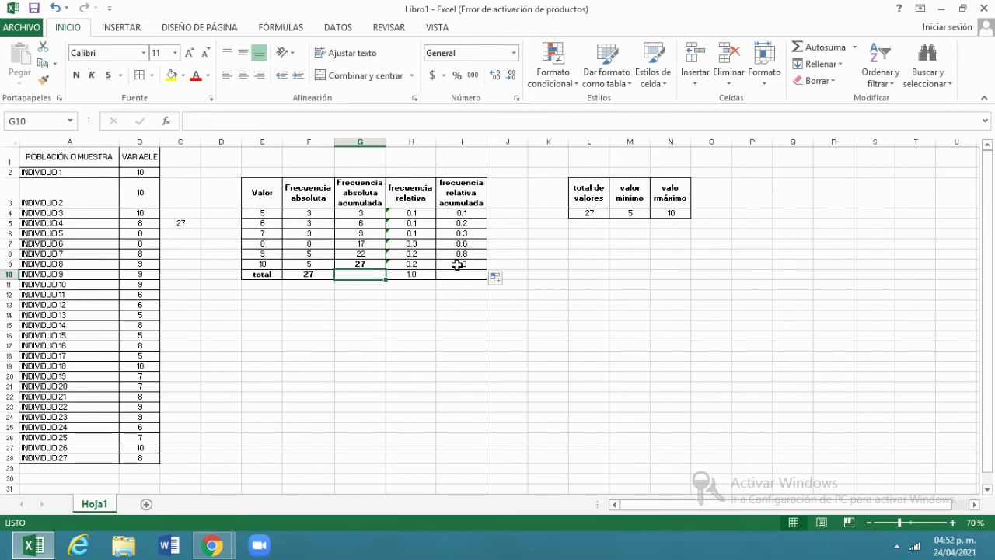
left_click(421, 276)
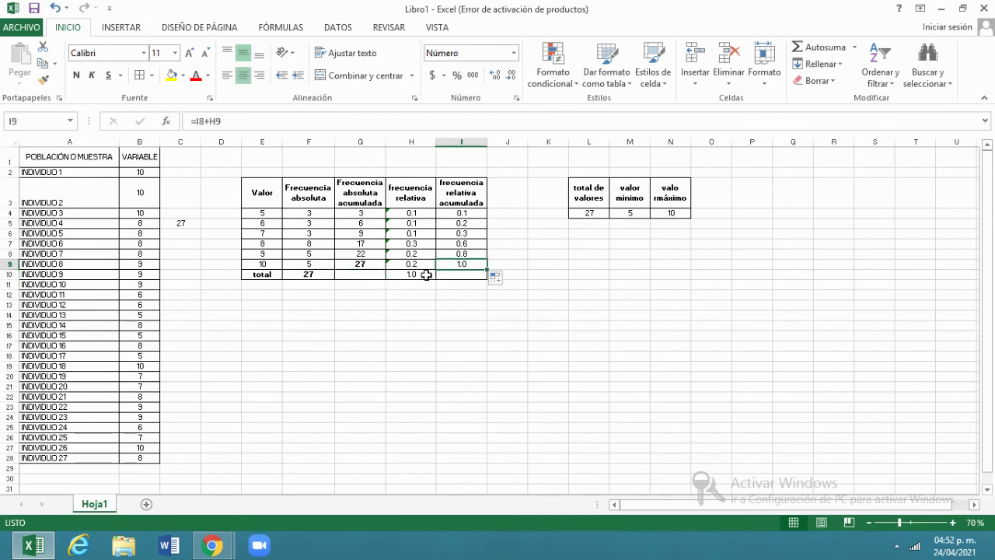
left_click(76, 76)
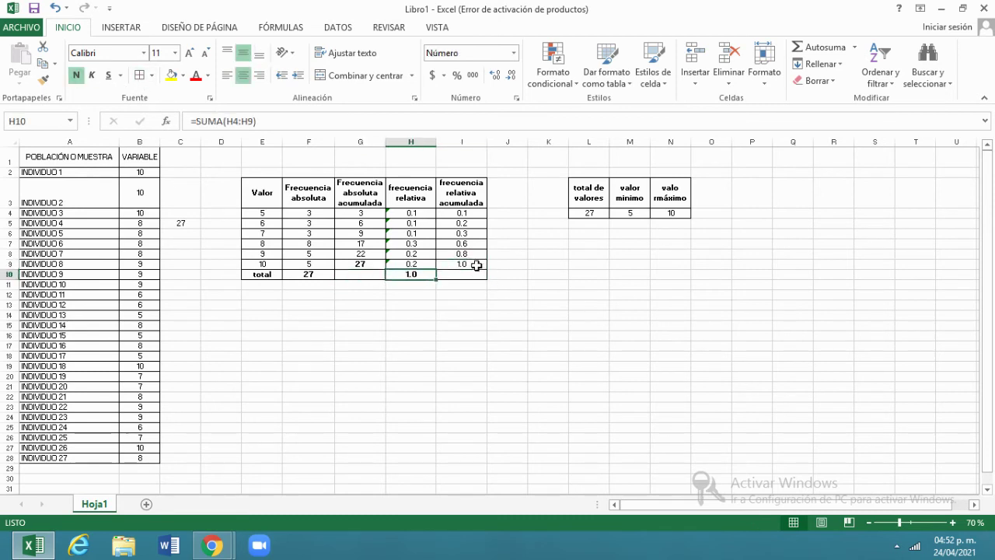
left_click(477, 266)
left_click(75, 75)
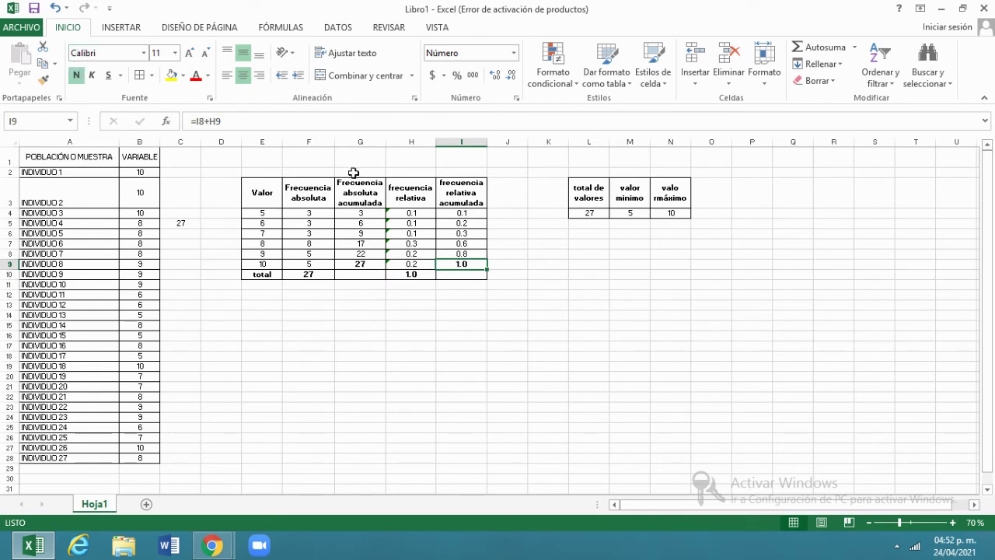
Copy the "frecuencia relativa" heading from H3 into J3 and fit column J's width to its content
left_click(521, 188)
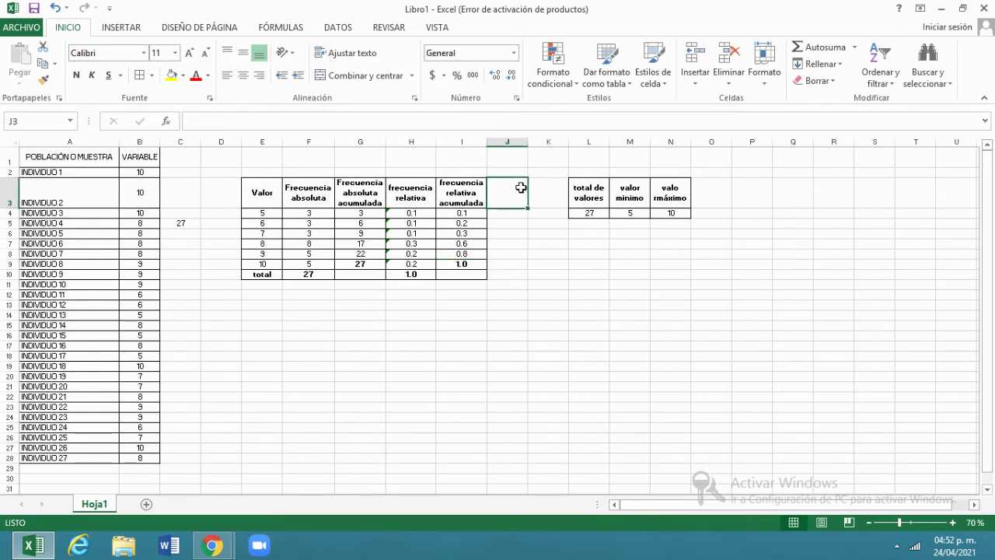
left_click(420, 197)
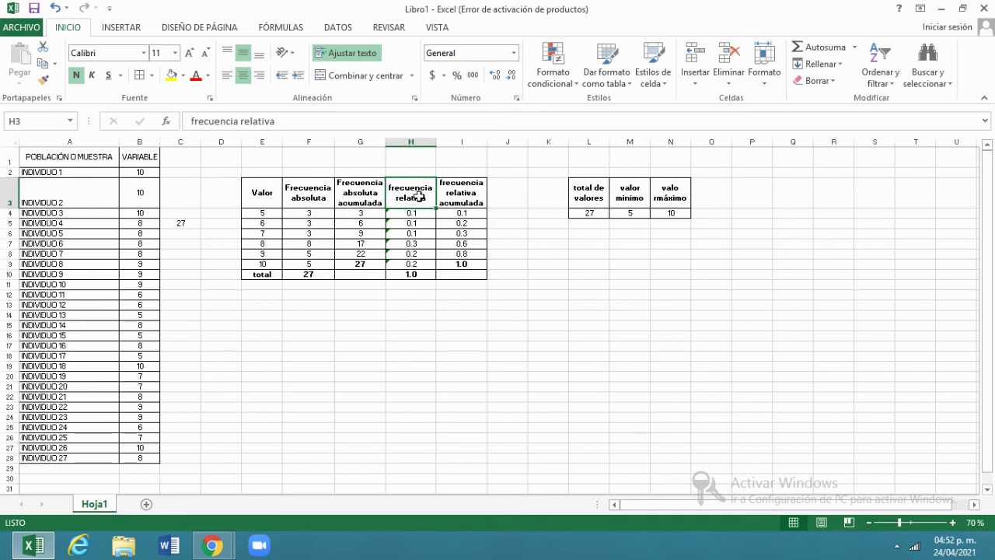
key("ctrl+c")
left_click(497, 197)
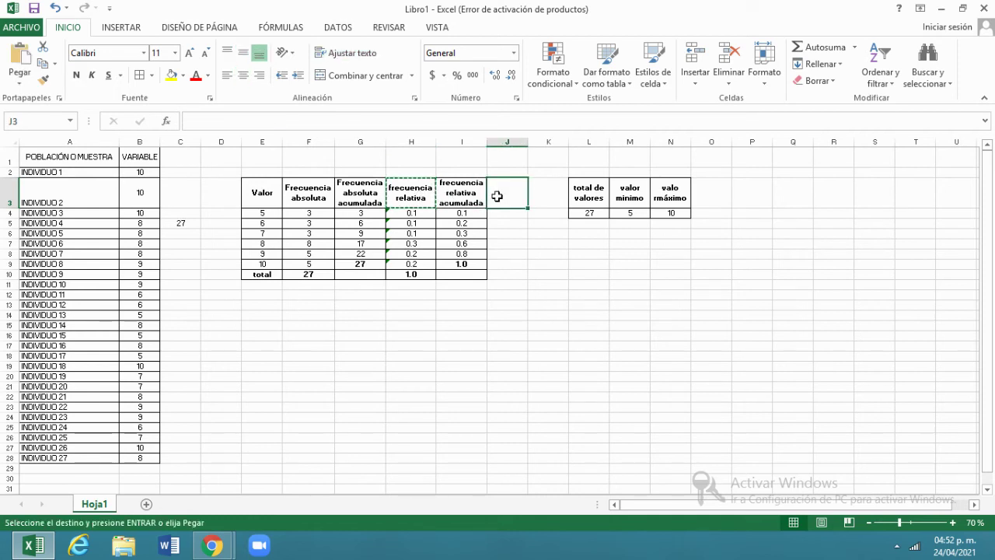
key("ctrl+v")
double_click(529, 141)
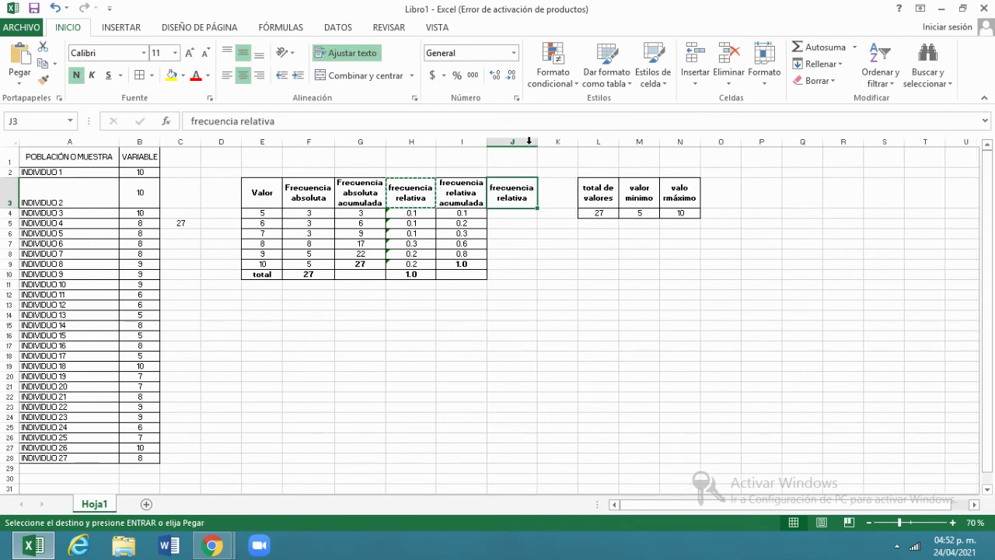
Extend the heading in J3 to "frecuencia relativa porcentual" and add cell borders to J3:J10
double_click(531, 201)
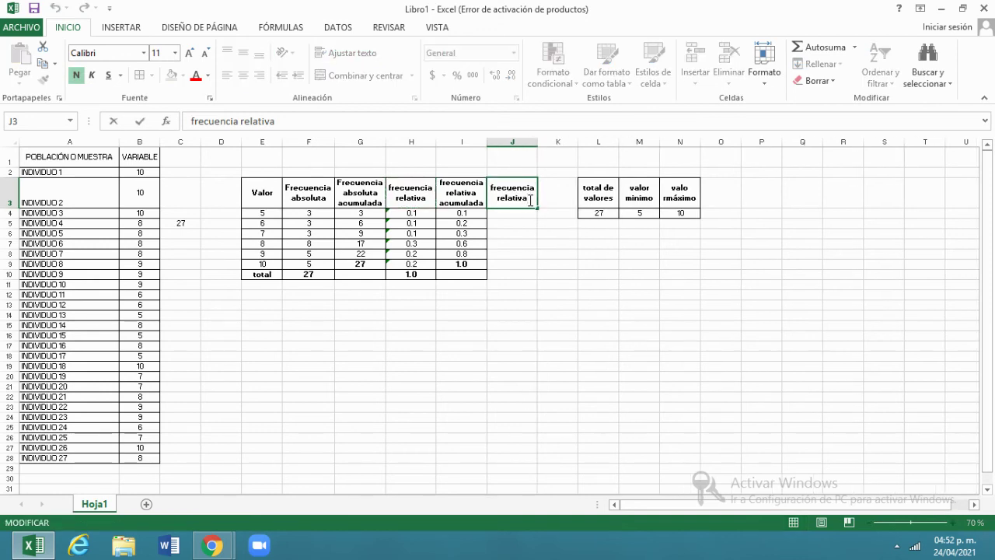
type("porcent")
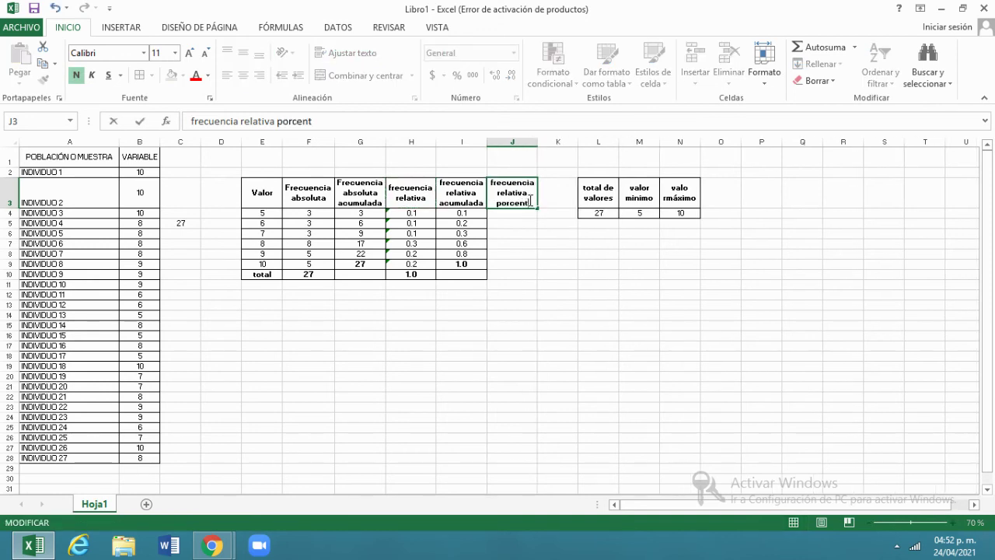
type("ual")
key("Return")
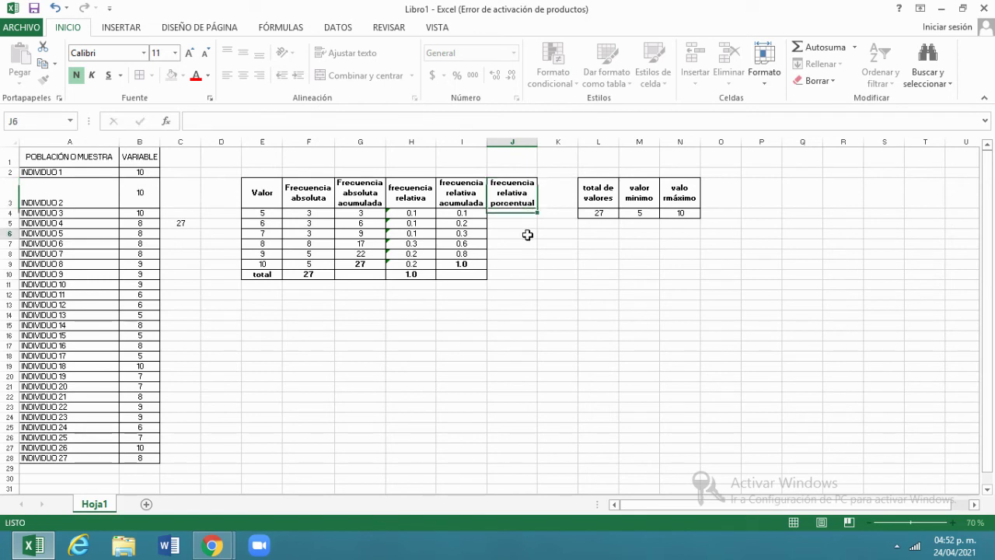
left_click_drag(514, 200, 514, 276)
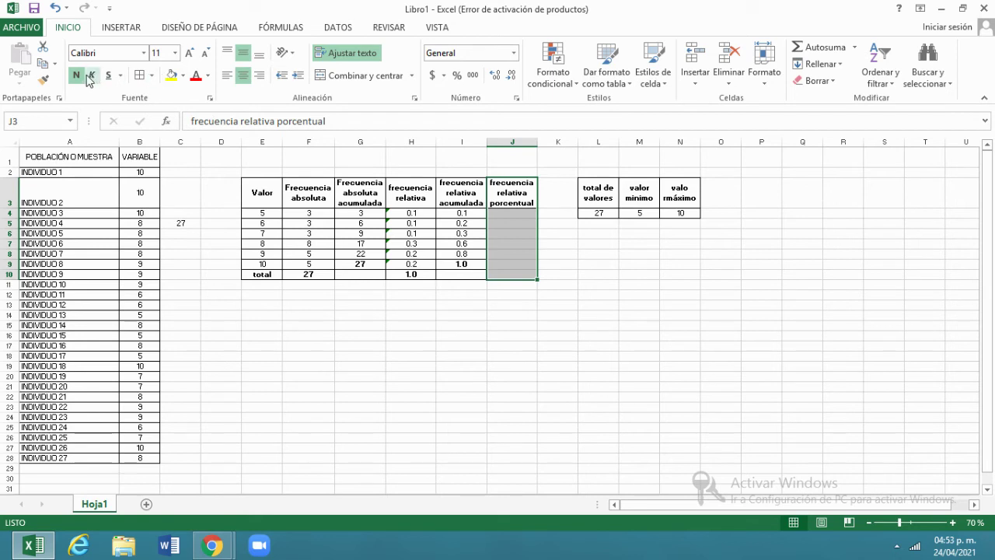
Copy the relative frequencies in H4:H9 and paste them as values only into J4:J9
left_click(517, 214)
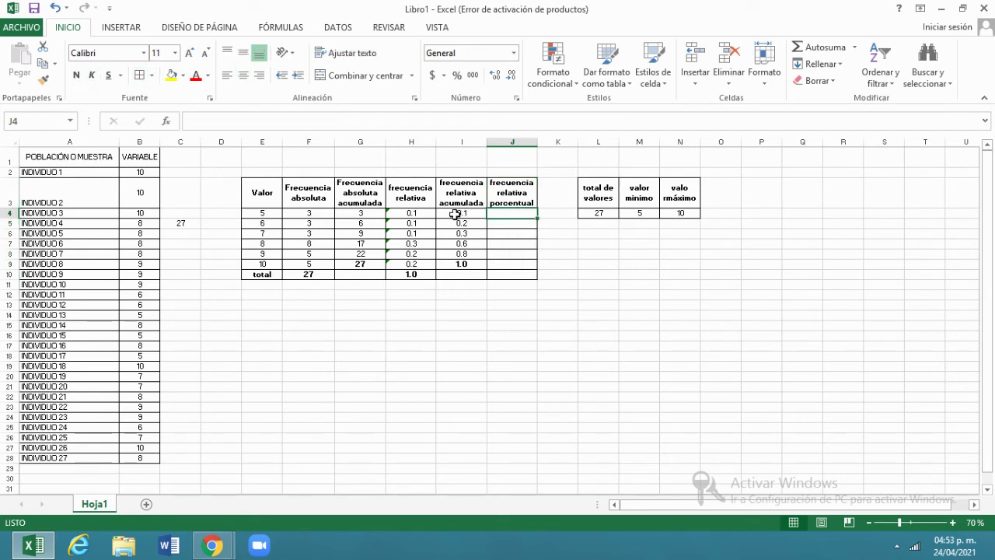
left_click_drag(423, 213, 429, 267)
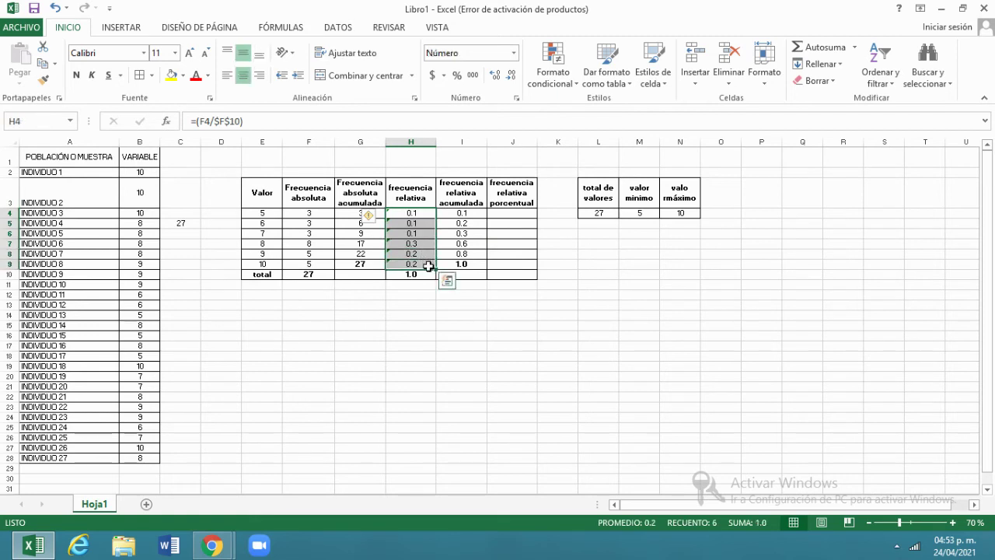
key("ctrl+c")
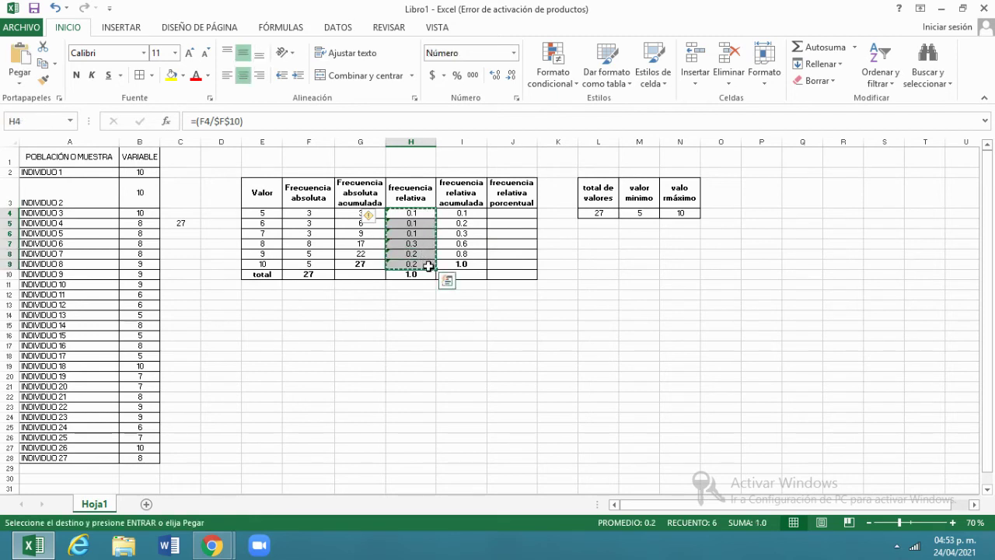
left_click(520, 212)
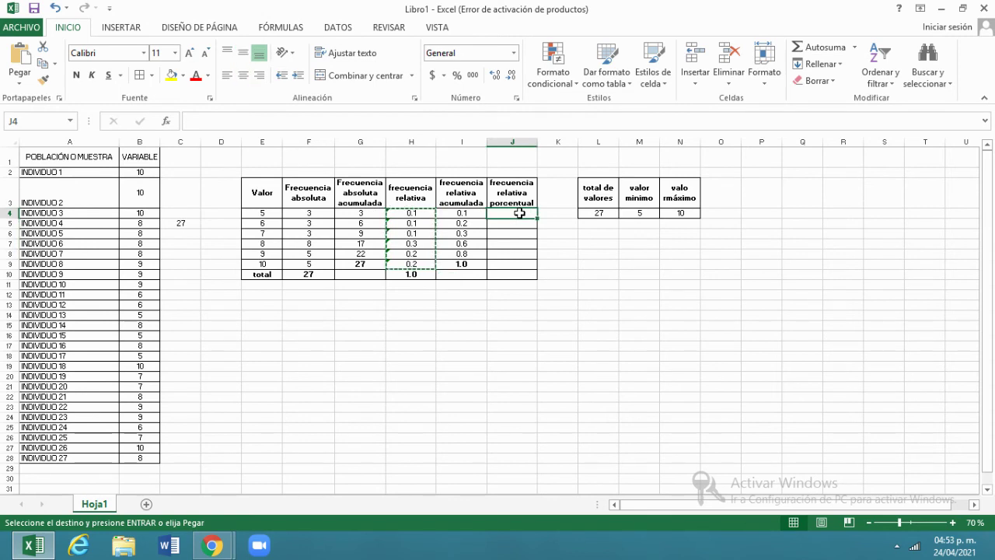
right_click(520, 215)
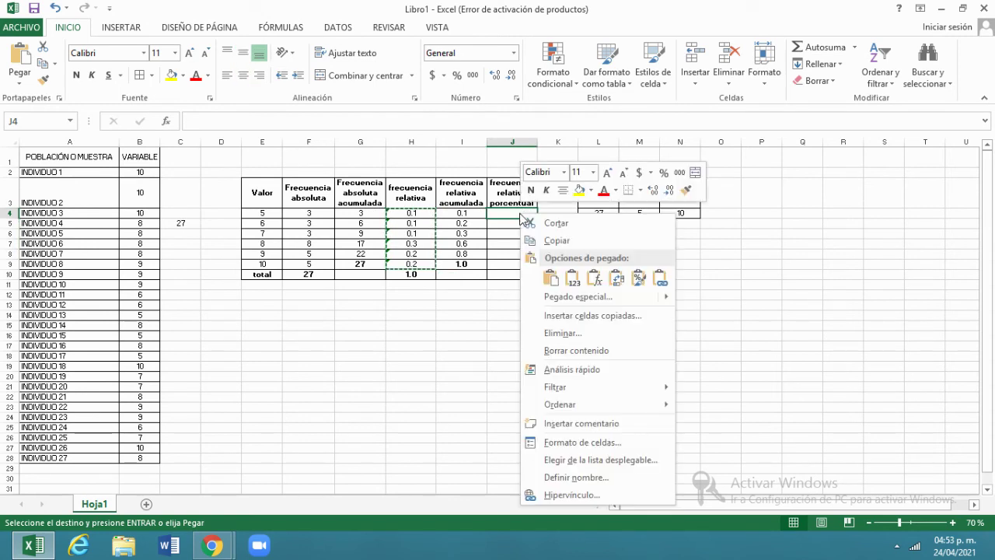
left_click(574, 282)
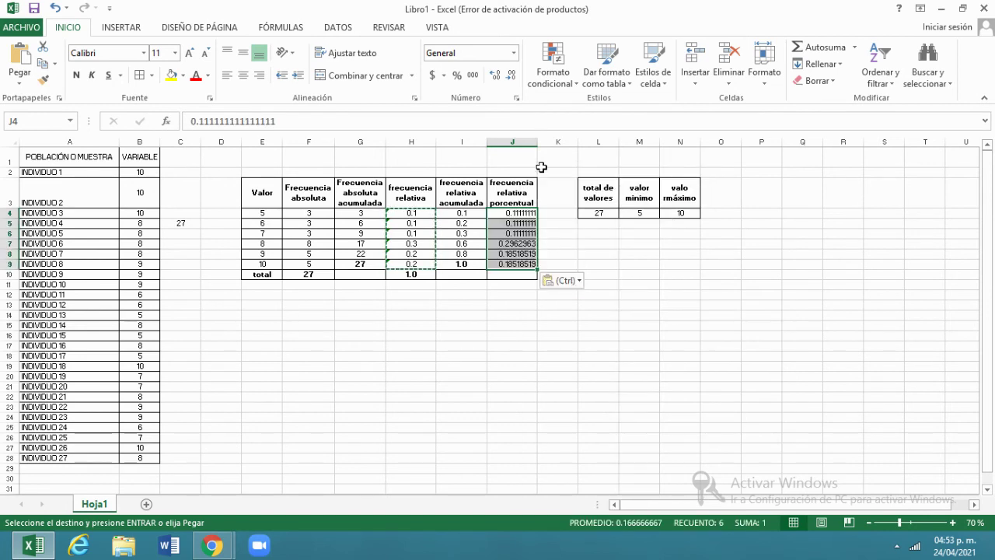
Format J4:J9 as Number with 1 decimal place and center the values horizontally and vertically
right_click(520, 216)
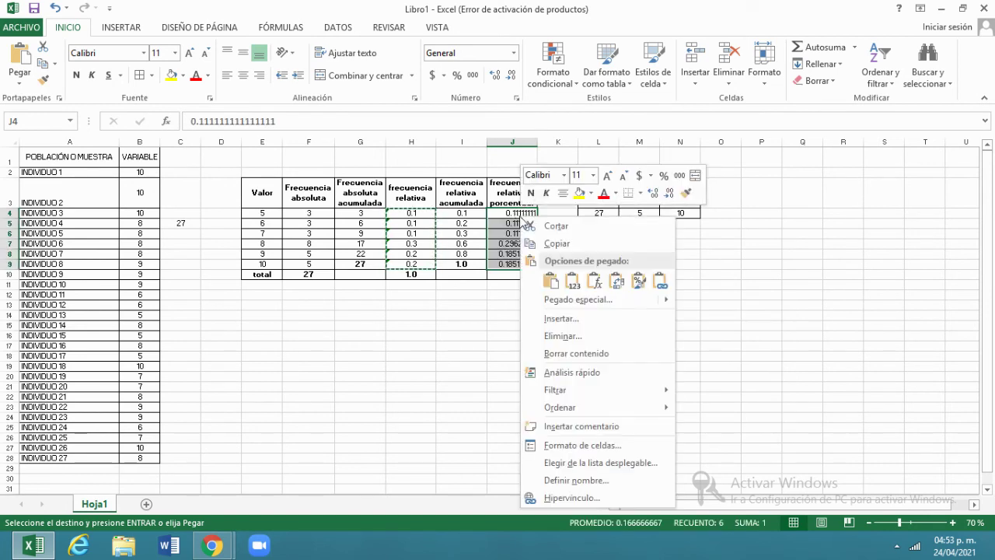
left_click(571, 445)
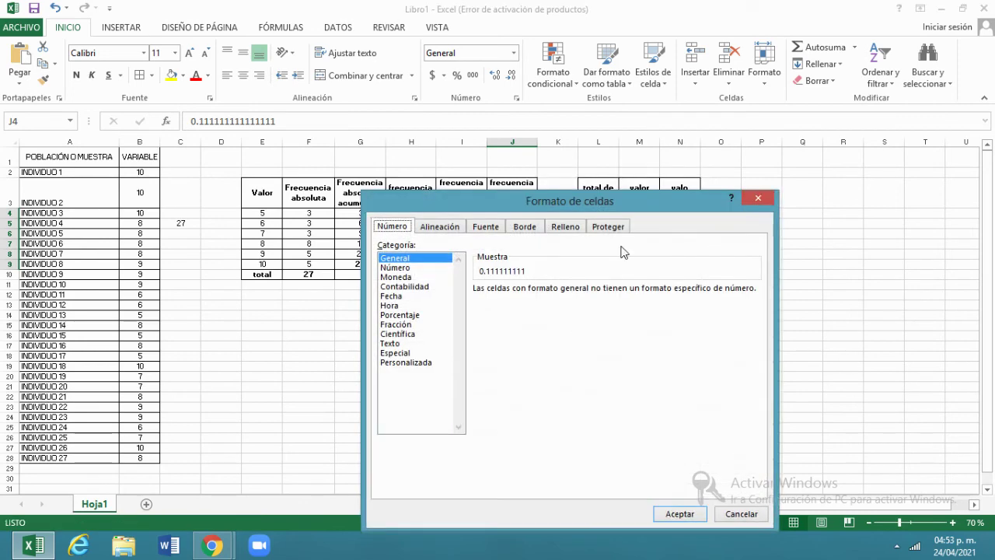
left_click(406, 268)
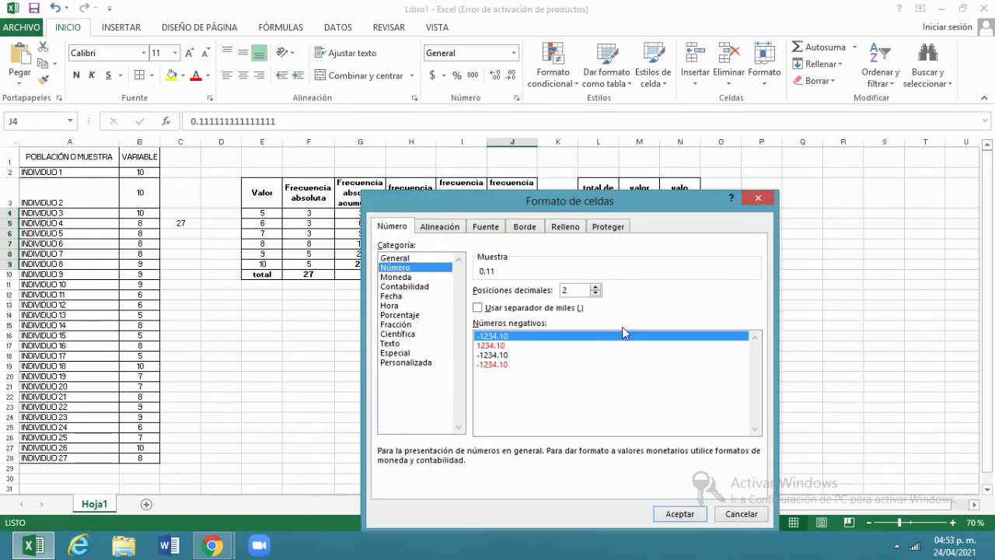
left_click(596, 293)
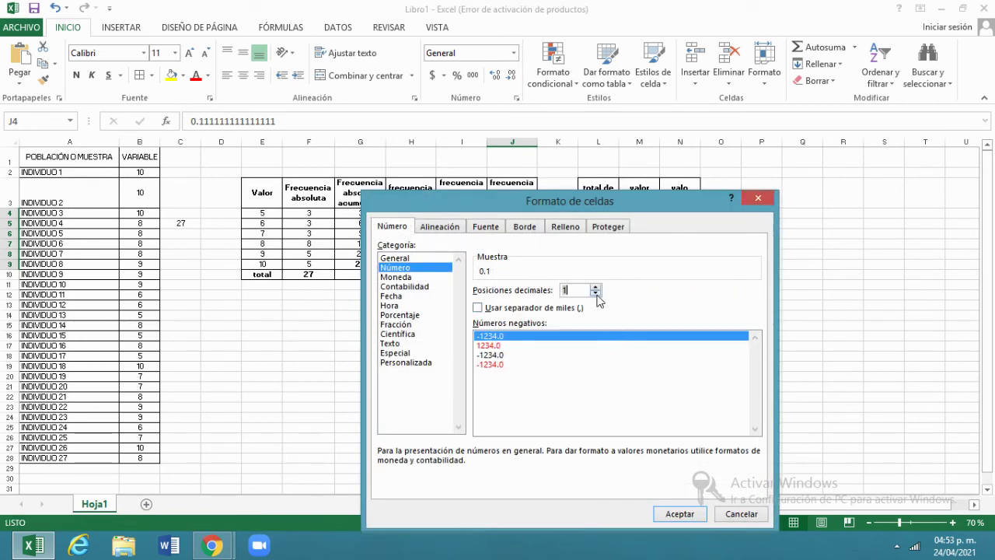
left_click(680, 514)
left_click(244, 52)
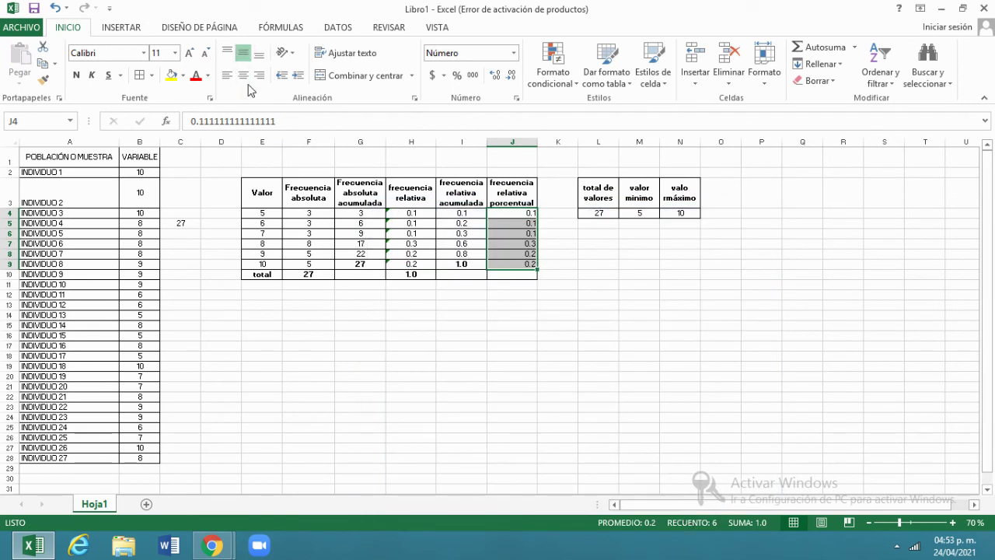
left_click(243, 75)
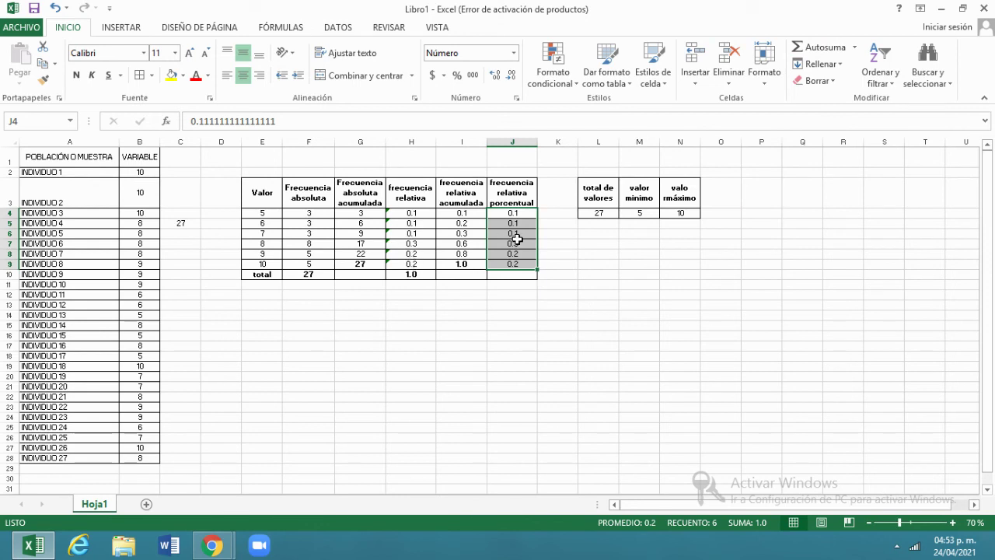
Format J4:J9 as percentages and add their sum in J10, centered and bold
left_click(458, 75)
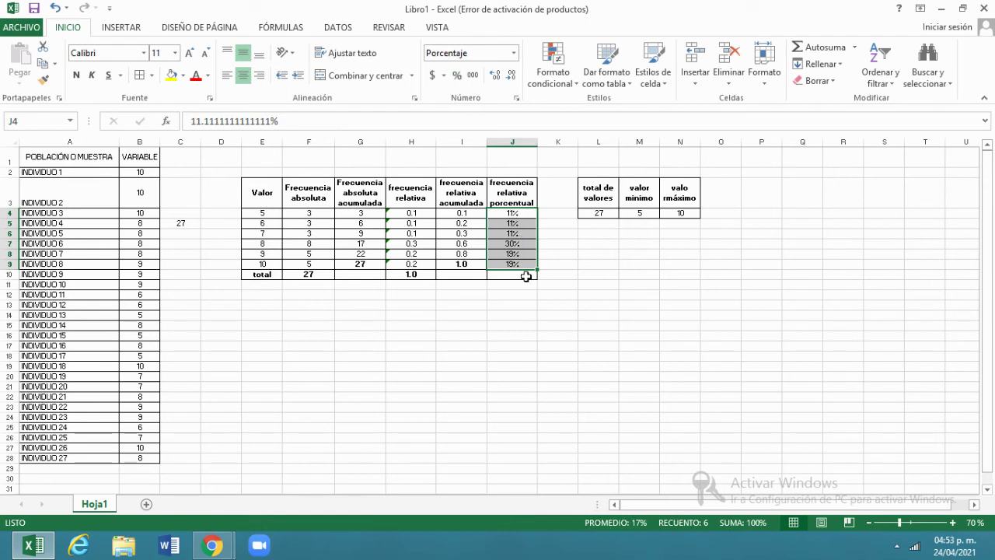
left_click(829, 49)
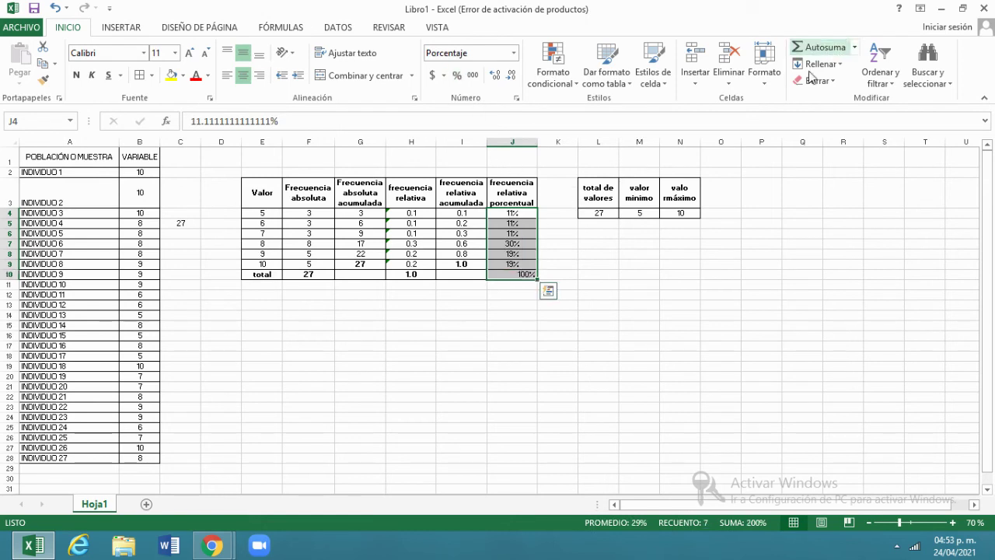
left_click(501, 274)
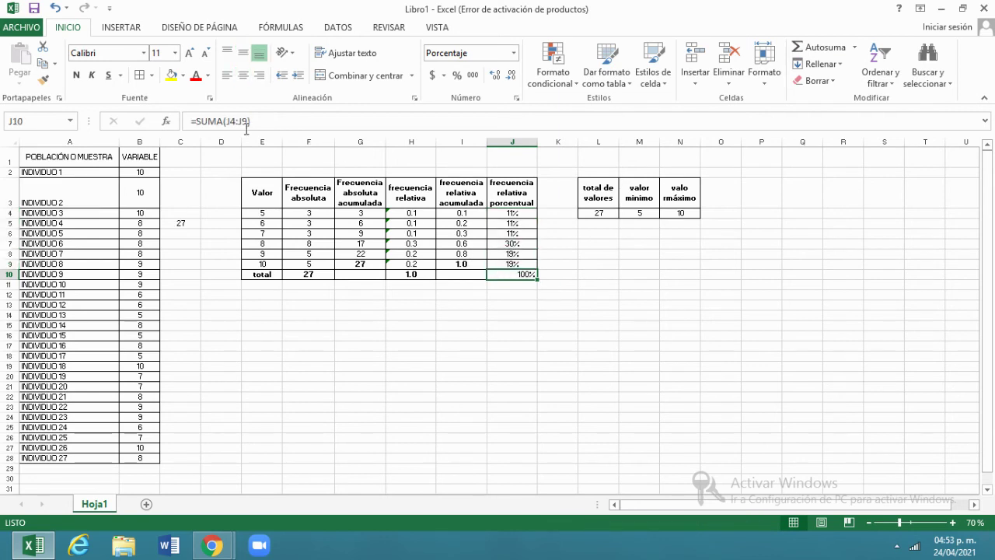
left_click(244, 76)
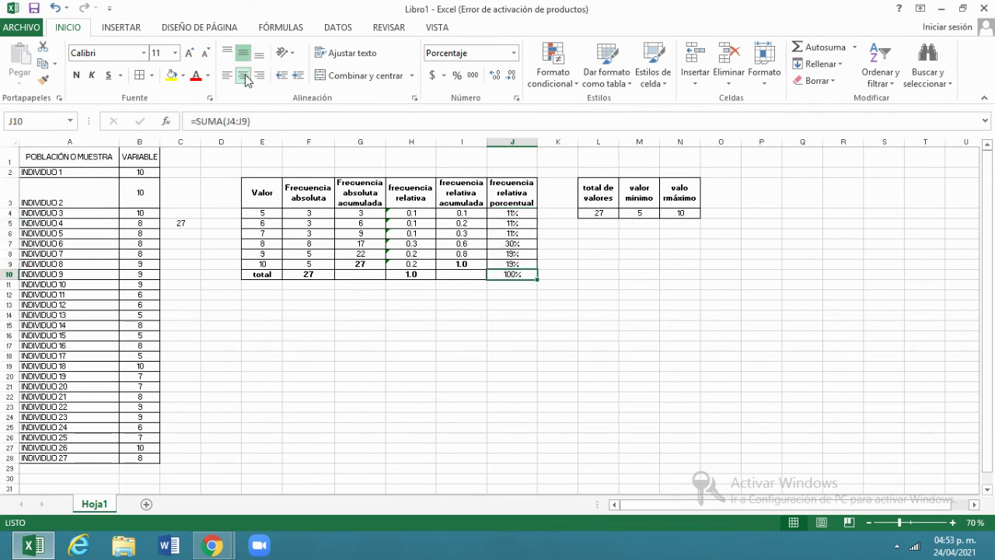
left_click(76, 75)
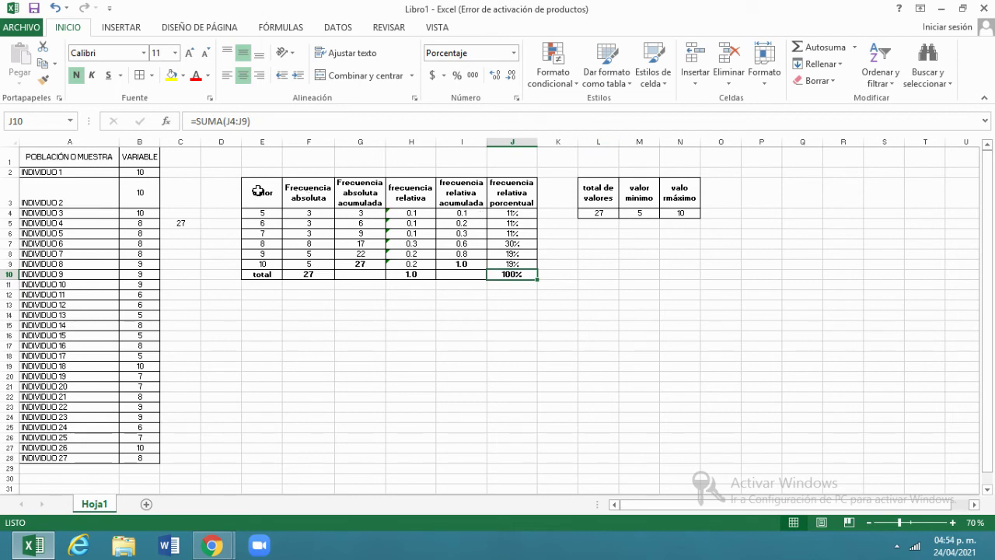
Fill the table's header cells E3:J3 with light blue and the values in E4:E9 with light gold
left_click_drag(258, 190, 515, 195)
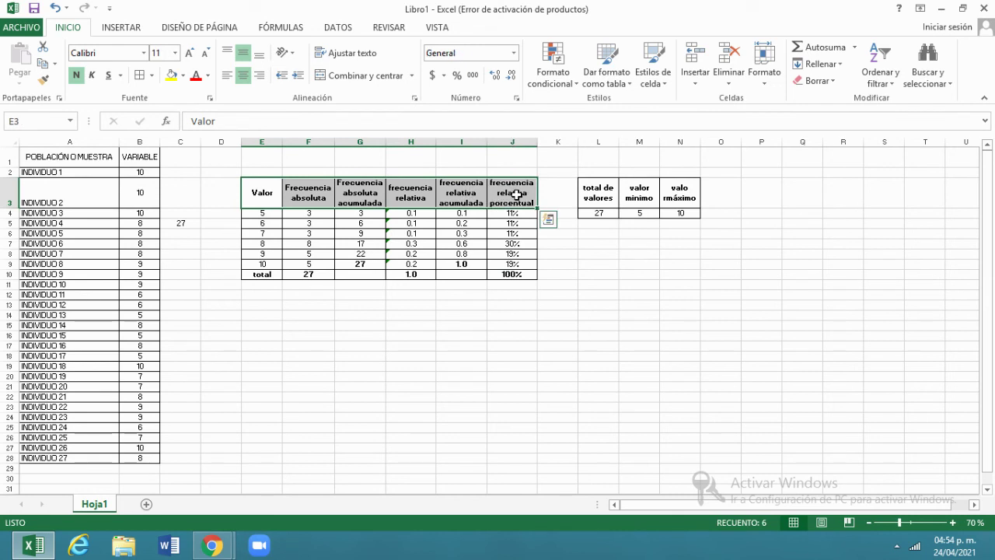
left_click(184, 76)
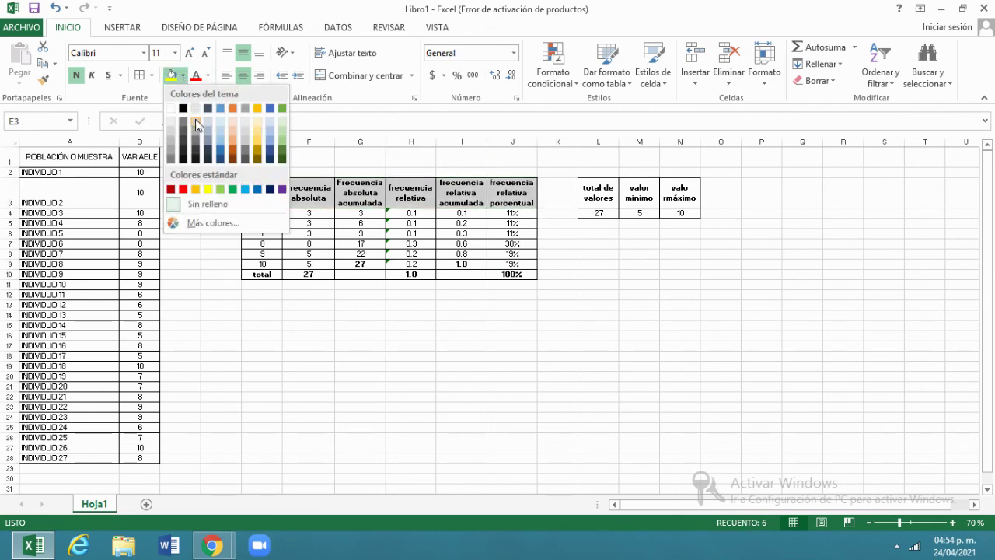
left_click(273, 136)
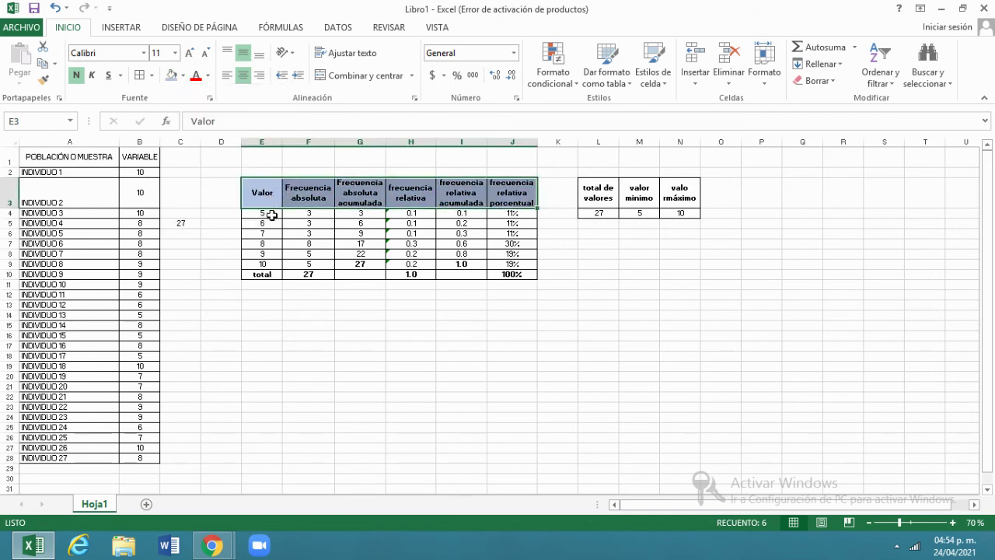
left_click_drag(271, 214, 269, 262)
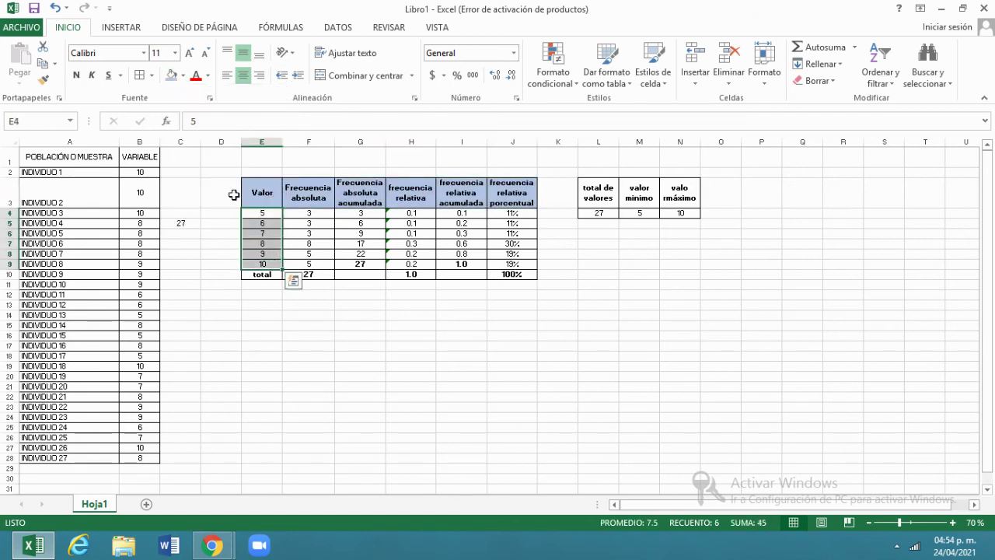
left_click(183, 75)
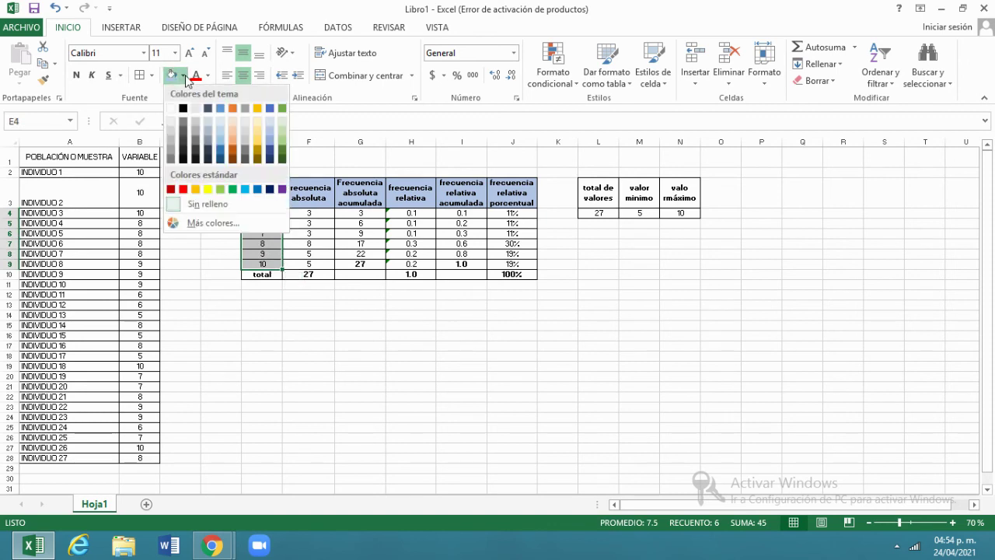
left_click(260, 130)
Fill the total cells E10, F10, H10 and J10 and the final cumulative cells G9 and I9 with light orange
left_click_drag(263, 277, 513, 272)
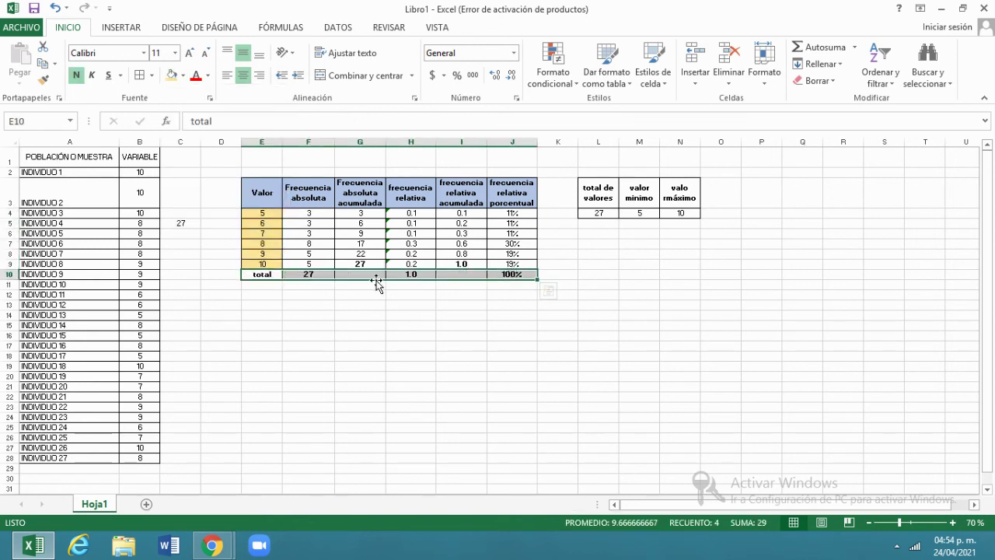
left_click(256, 274)
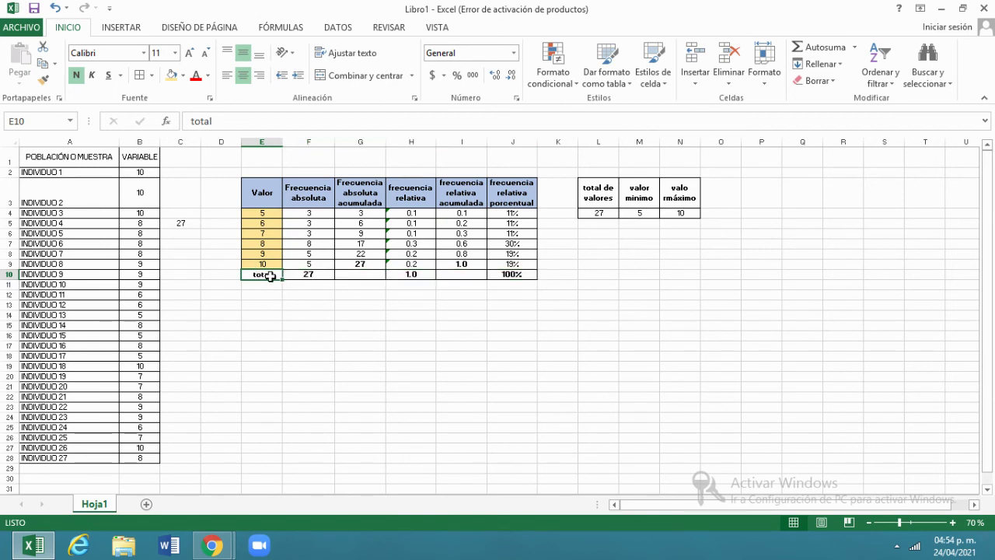
left_click(303, 278, "ctrl")
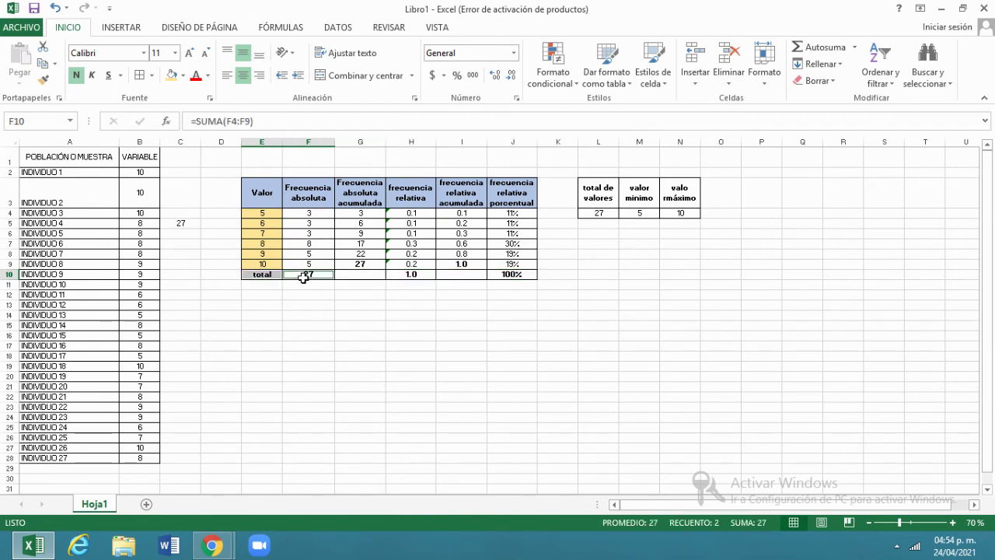
left_click(410, 275, "ctrl")
left_click(509, 274, "ctrl")
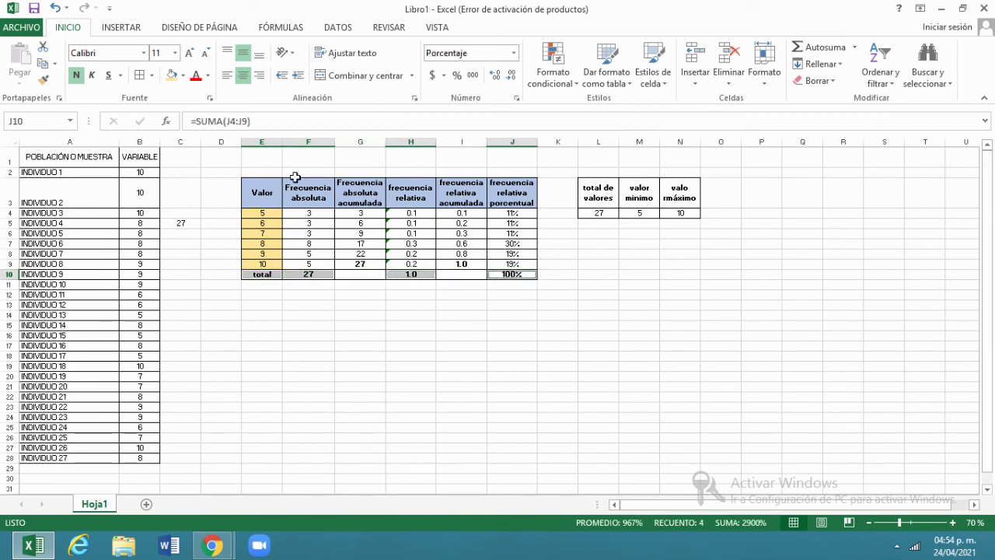
left_click(360, 264, "ctrl")
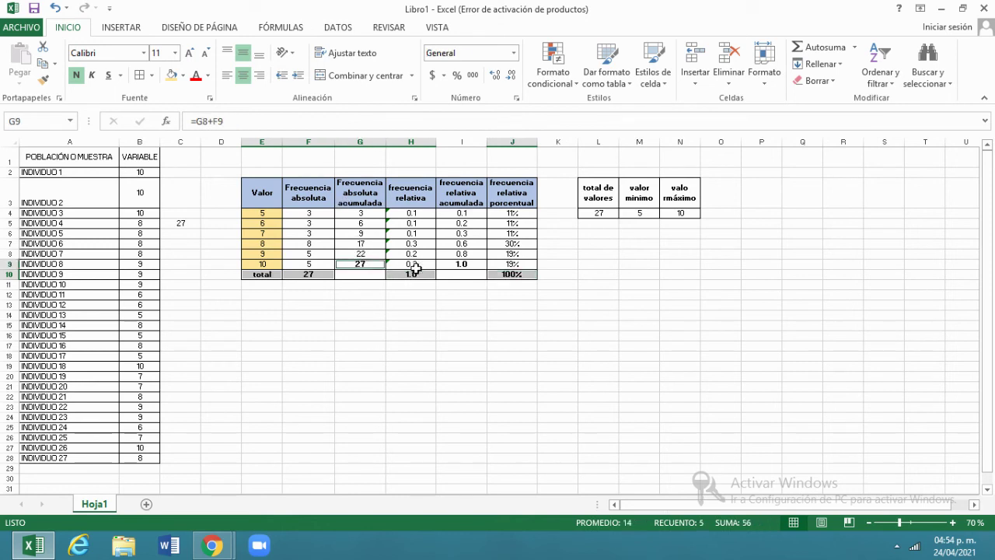
left_click(459, 263, "ctrl")
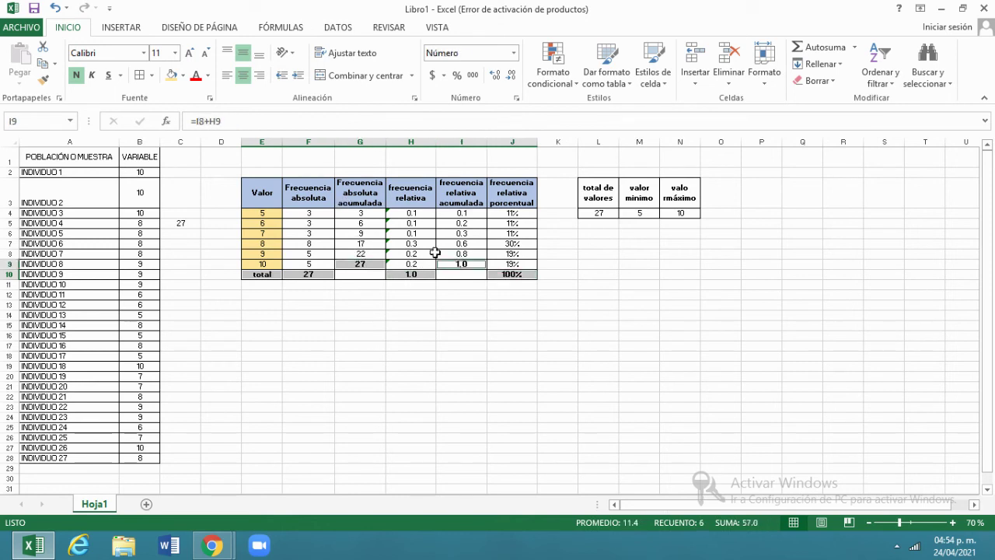
left_click(184, 75)
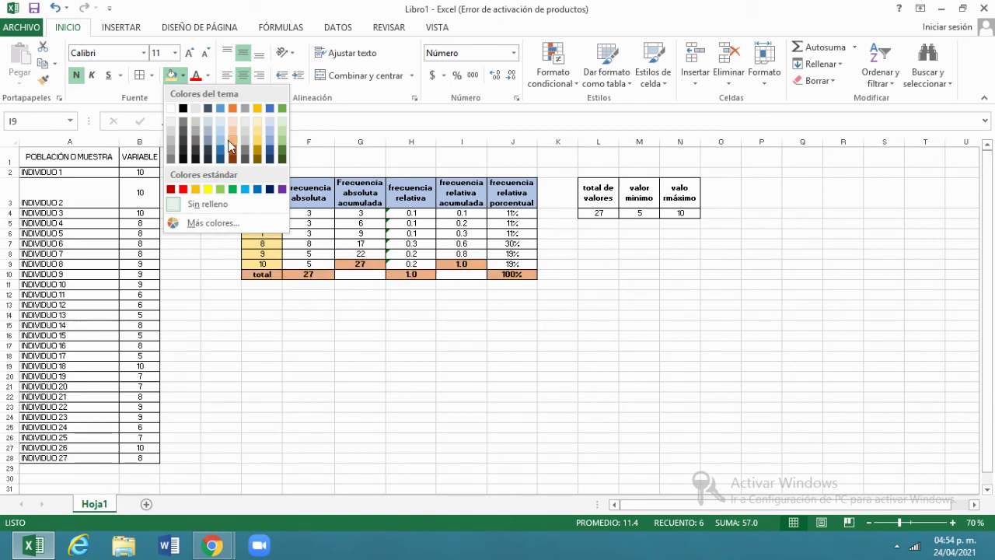
left_click(233, 146)
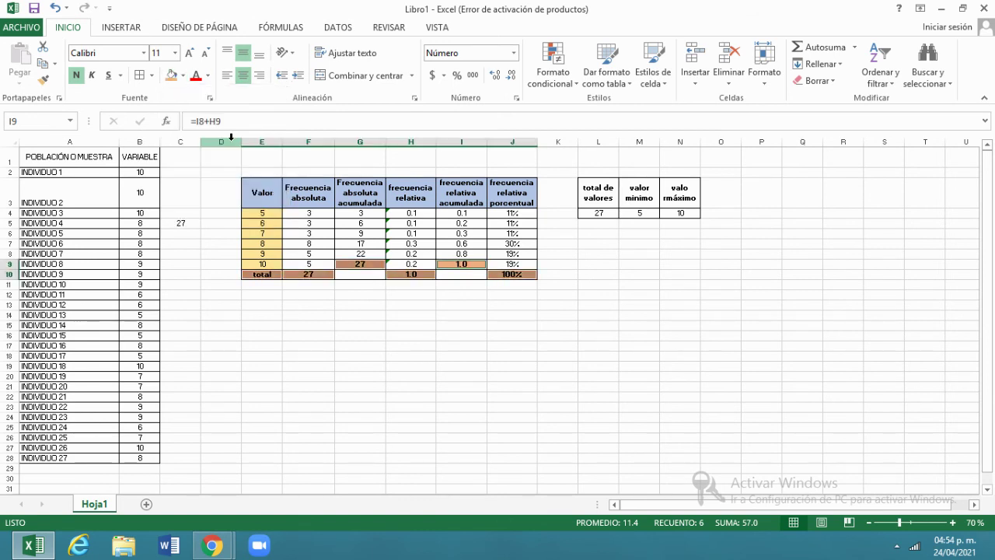
Change the fill of the final cumulative cells G9 and I9 to white
left_click(359, 263)
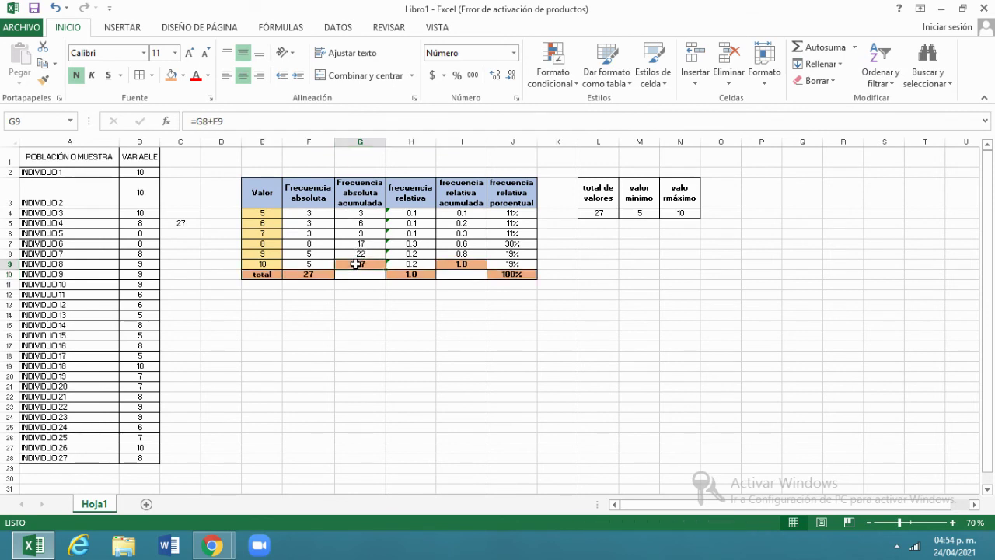
left_click(439, 264, "ctrl")
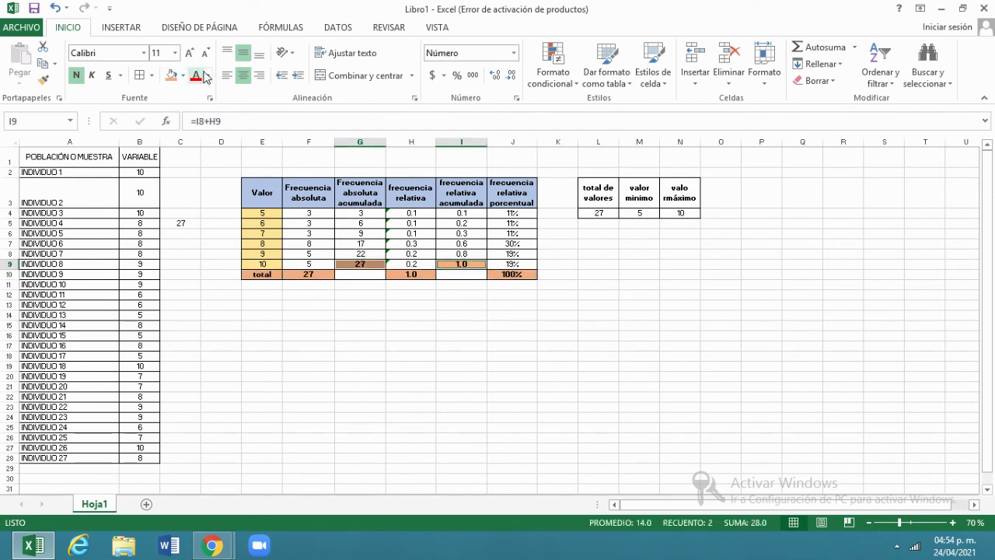
left_click(187, 78)
left_click(171, 113)
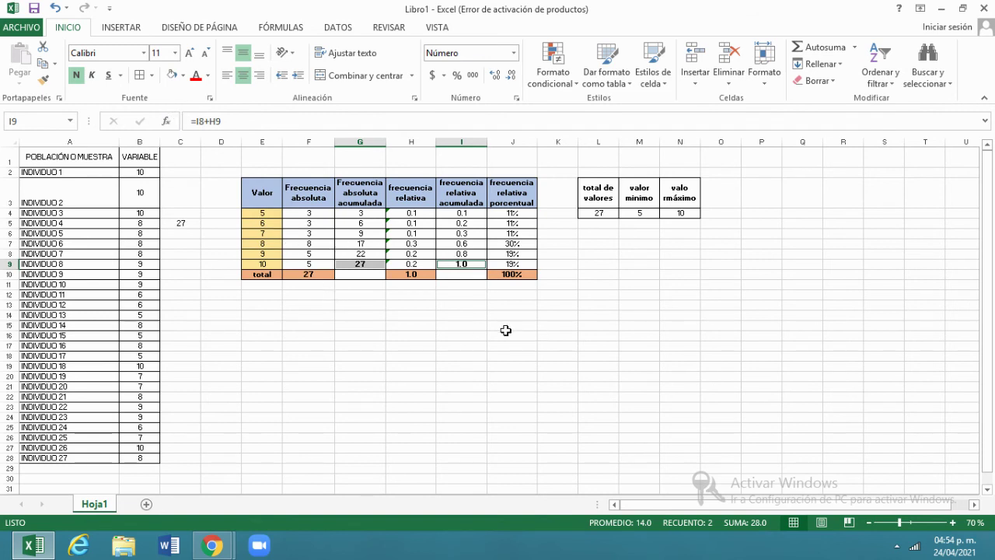
left_click(373, 335)
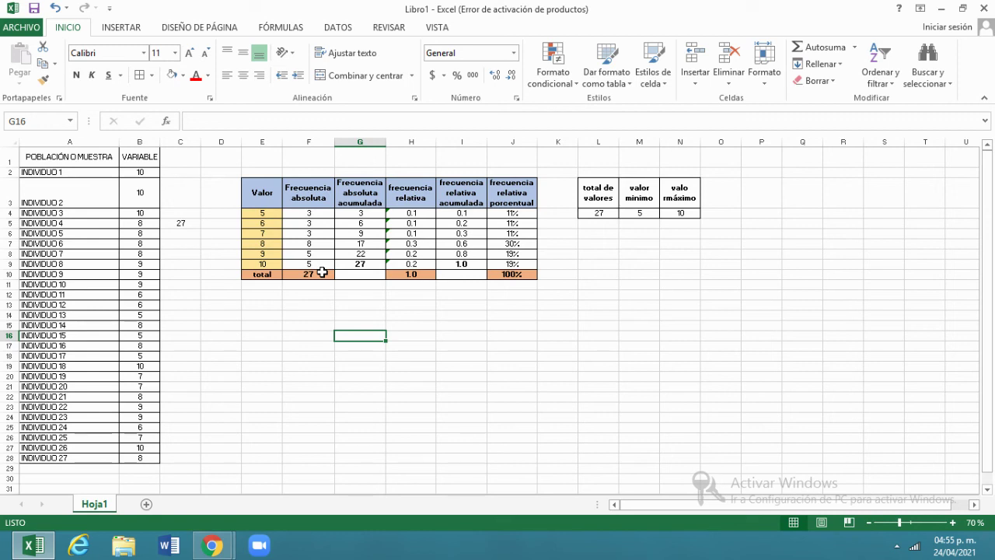
Switch to the Chrome window showing the Loom video library
left_click(526, 211)
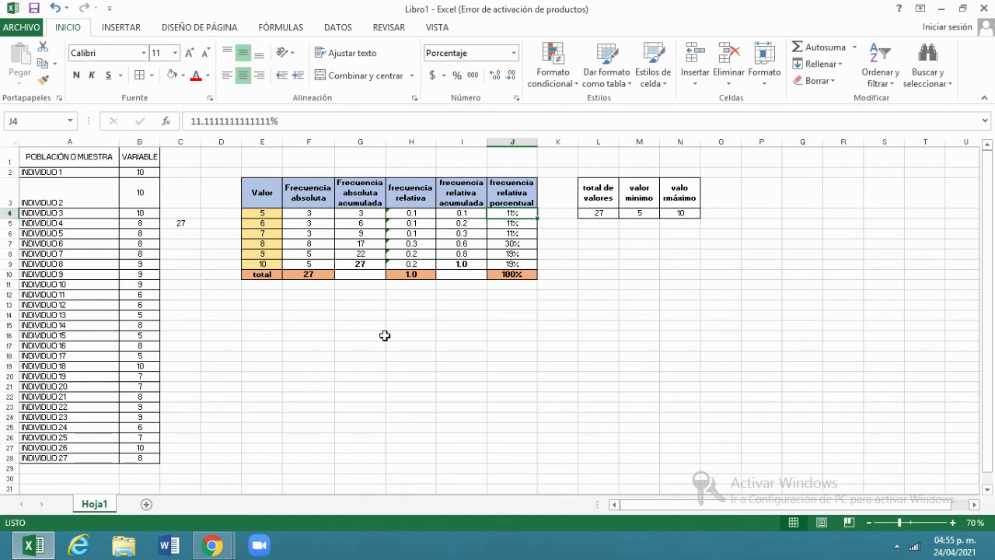
mouse_move(224, 552)
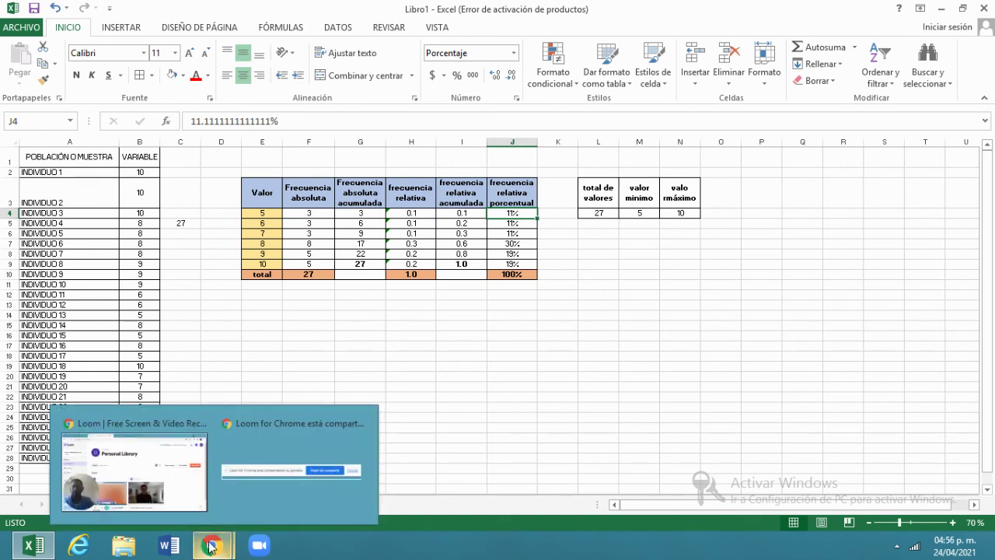
left_click(176, 515)
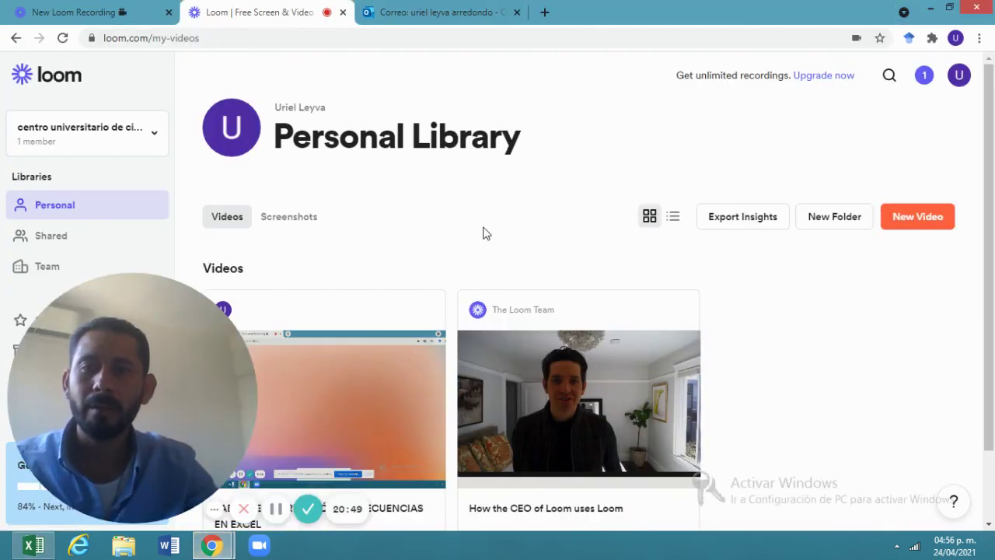